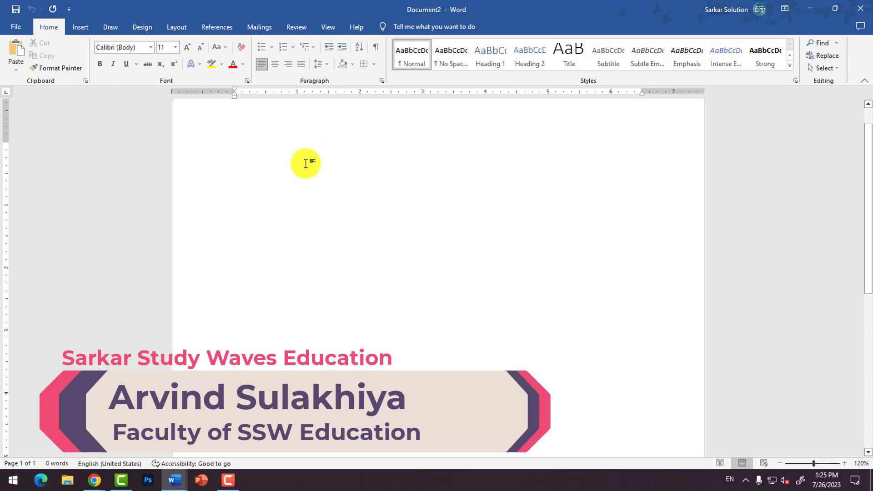
Step: Add empty lines down the first page and insert a page break after them
{"action": "scroll", "coordinate": [303, 166], "scroll_direction": "down", "scroll_amount": 5}
{"action": "key", "text": "Return"}
{"action": "key", "text": "Return"}
{"action": "key", "text": "Return"}
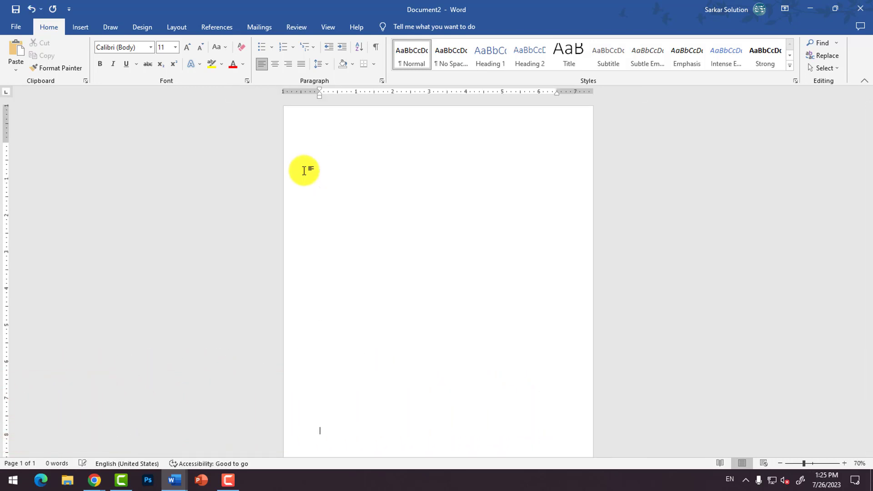
{"action": "key", "text": "ctrl+Return"}
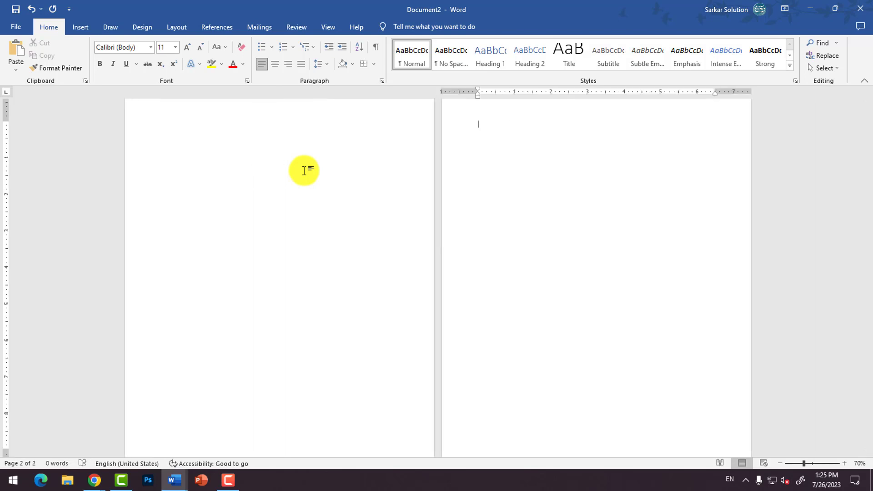
Step: Undo the page break and all the empty lines added on the first page
{"action": "key", "text": "ctrl+z"}
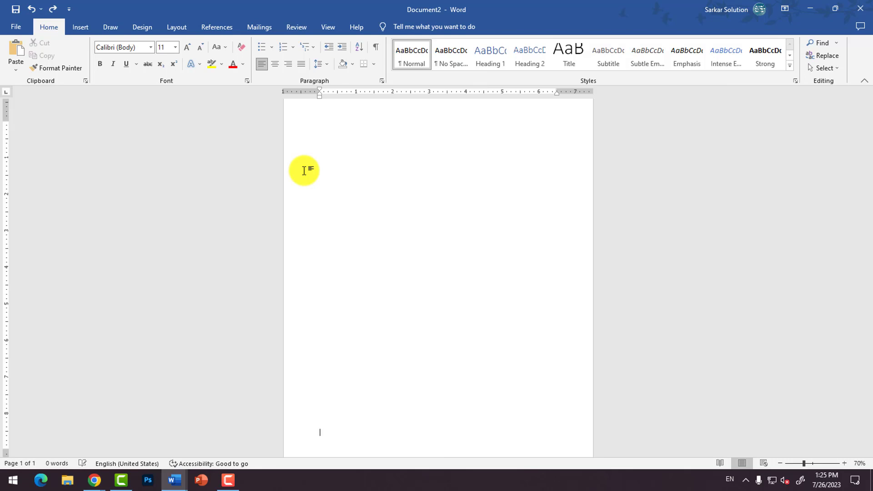
{"action": "key", "text": "ctrl+z"}
{"action": "key", "text": "ctrl+z"}
{"action": "key", "text": "ctrl+z"}
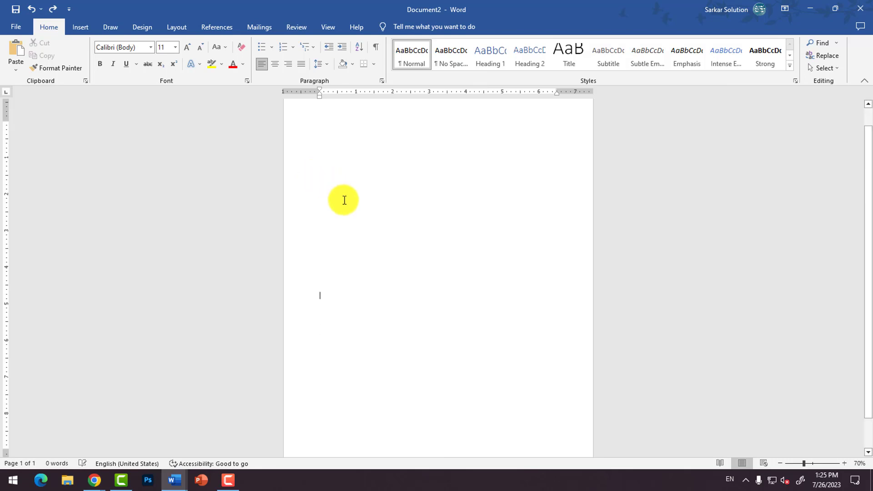
{"action": "key", "text": "ctrl+z"}
{"action": "key", "text": "ctrl+z"}
{"action": "key", "text": "ctrl+z"}
{"action": "key", "text": "ctrl+z"}
{"action": "key", "text": "ctrl+z"}
Step: Insert a blank page and fill page 2 with sample paragraphs generated by =rand()
{"action": "left_click", "coordinate": [75, 27]}
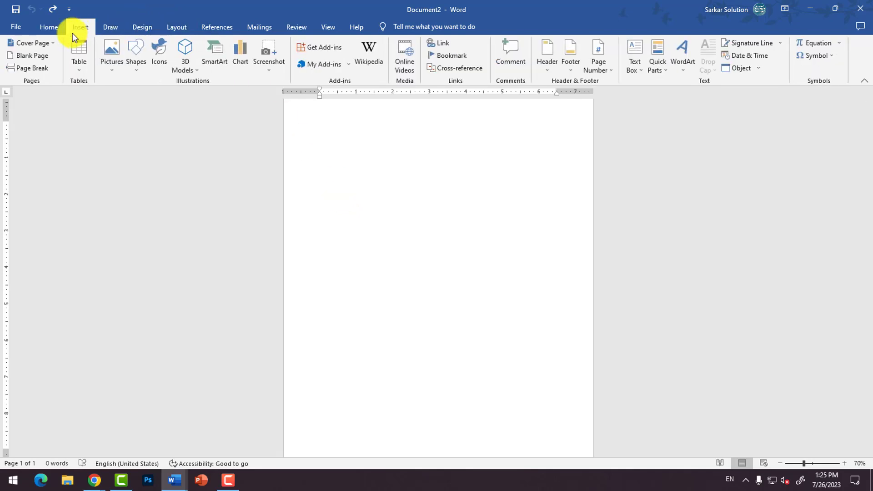
{"action": "left_click", "coordinate": [28, 56]}
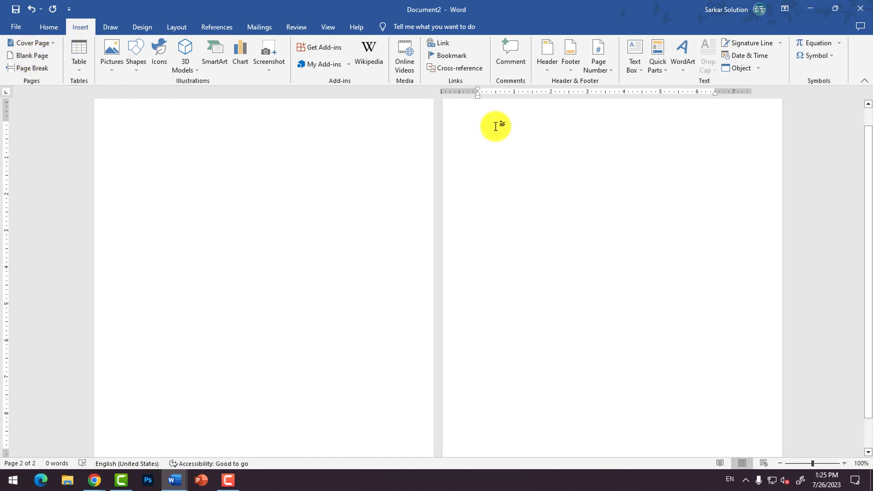
{"action": "scroll", "coordinate": [499, 162], "scroll_direction": "up", "scroll_amount": 3}
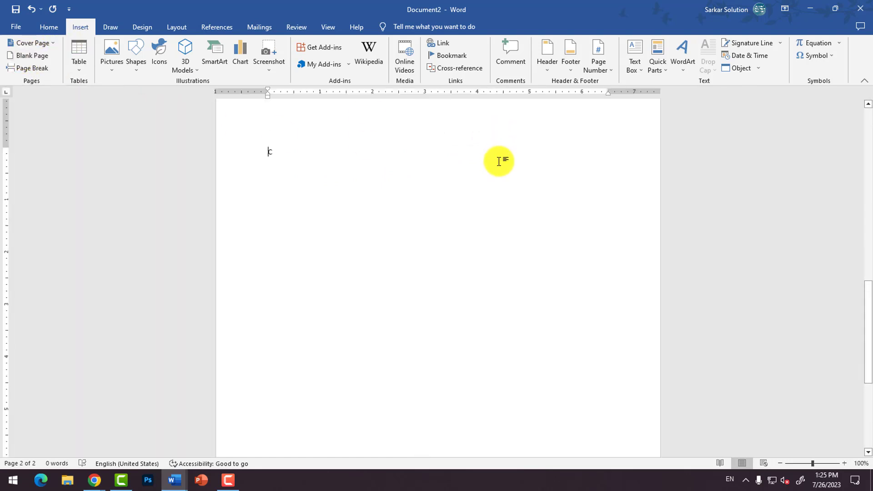
{"action": "type", "text": "=r"}
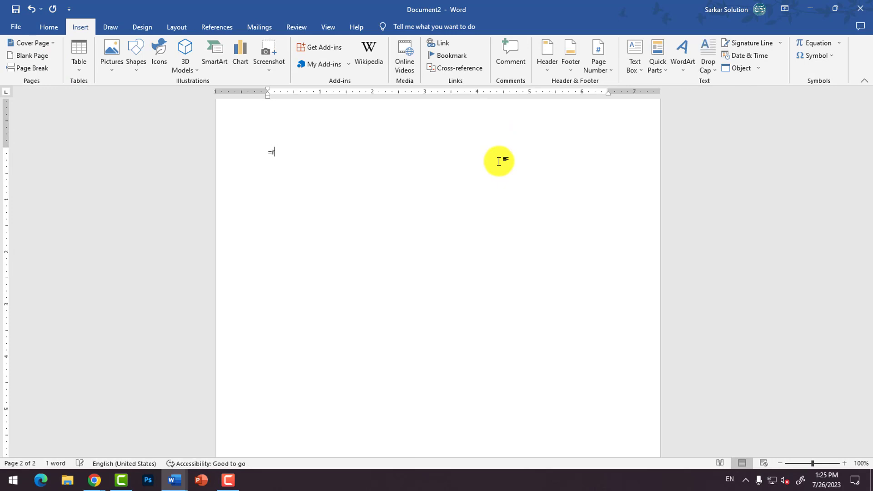
{"action": "type", "text": "and()"}
{"action": "key", "text": "Return"}
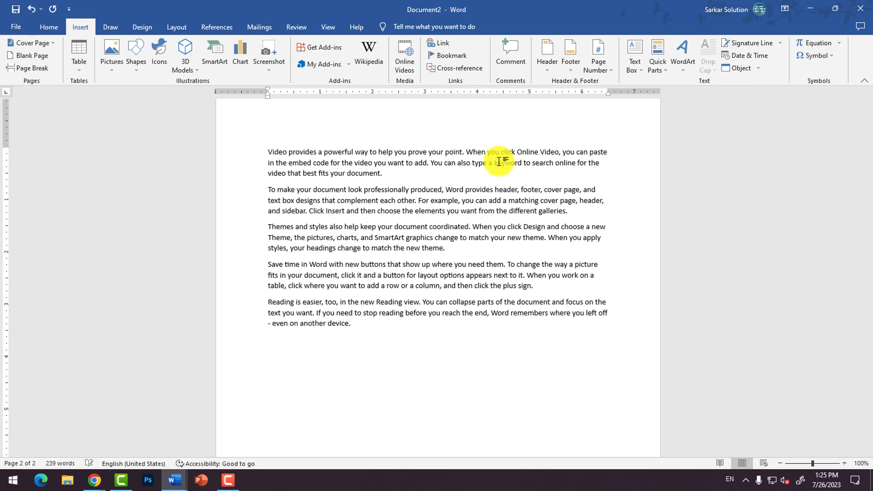
Step: Add a title line reading "Computer" above the first sample paragraph on page 2
{"action": "key", "text": "Up"}
{"action": "key", "text": "Up"}
{"action": "key", "text": "Up"}
{"action": "key", "text": "Up"}
{"action": "key", "text": "Up"}
{"action": "key", "text": "Up"}
{"action": "key", "text": "Up"}
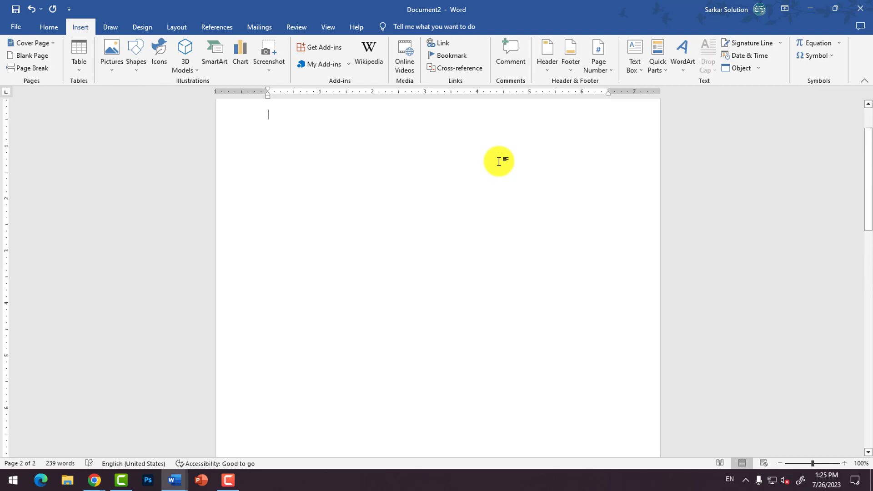
{"action": "key", "text": "Down"}
{"action": "key", "text": "Down"}
{"action": "key", "text": "Down"}
{"action": "key", "text": "Down"}
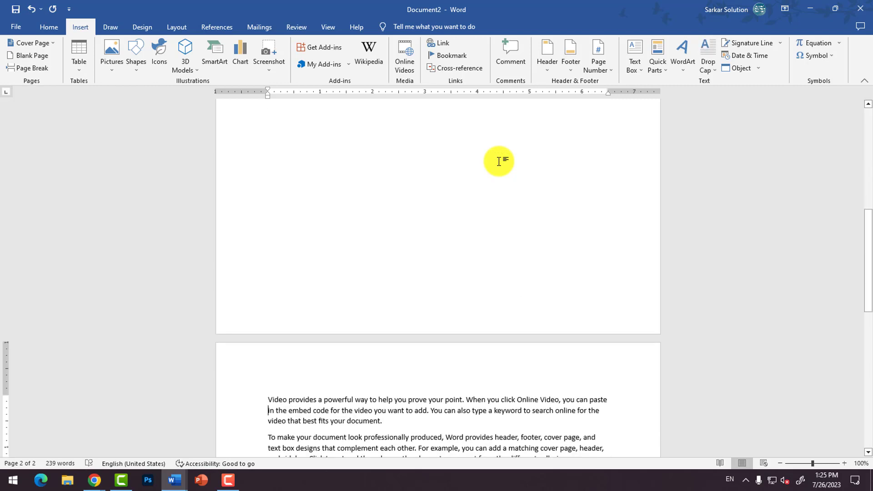
{"action": "key", "text": "Return"}
{"action": "type", "text": "Computer"}
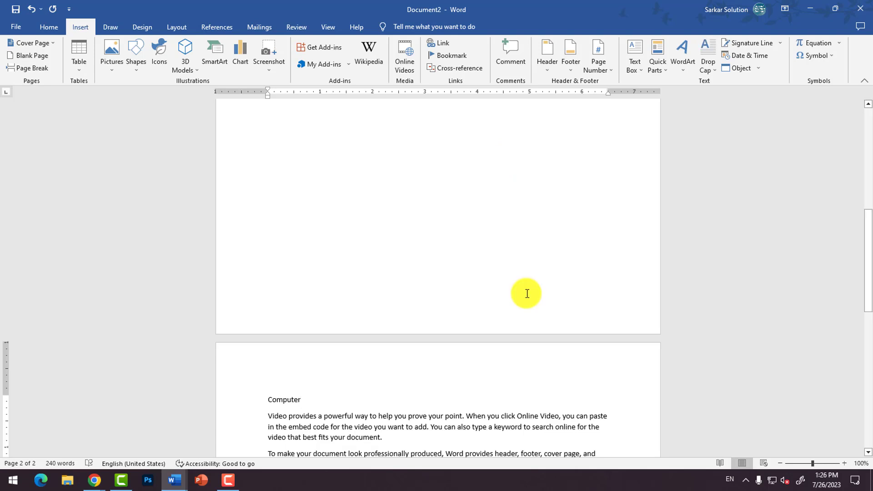
Step: Apply the Heading 1 style to the "Computer" line
{"action": "scroll", "coordinate": [523, 293], "scroll_direction": "up", "scroll_amount": 4, "text": "ctrl"}
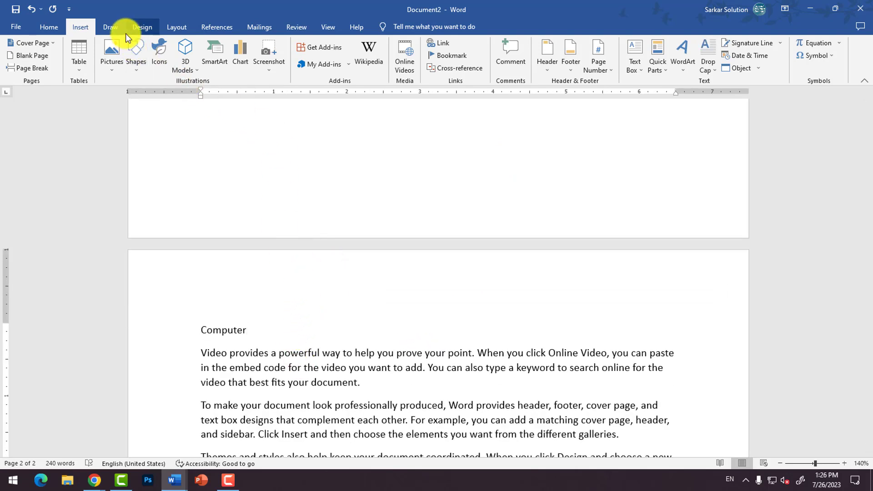
{"action": "left_click", "coordinate": [47, 28]}
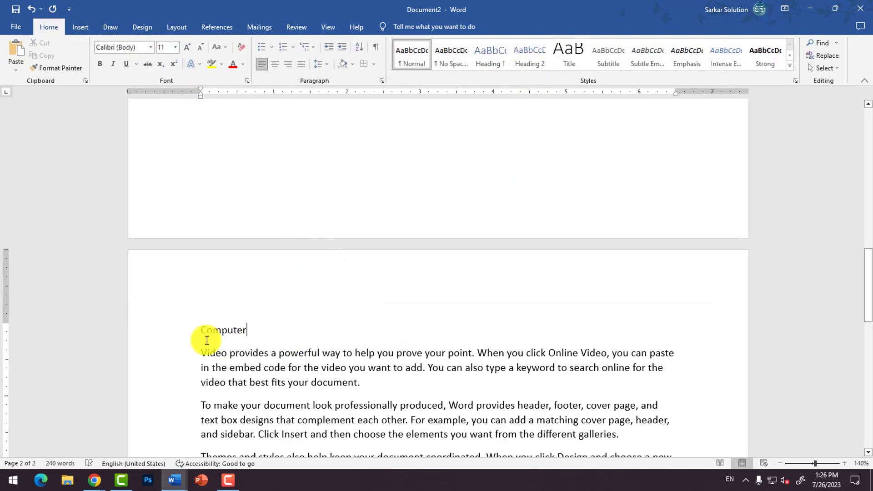
{"action": "left_click", "coordinate": [491, 53]}
Step: Copy the five sample paragraphs under Computer and paste them twice after the last paragraph
{"action": "scroll", "coordinate": [336, 345], "scroll_direction": "down", "scroll_amount": 2}
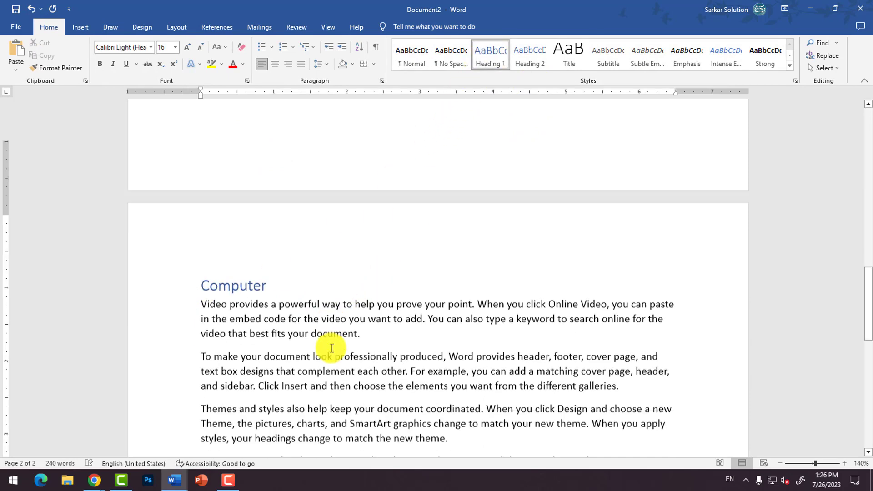
{"action": "scroll", "coordinate": [332, 349], "scroll_direction": "down", "scroll_amount": 1}
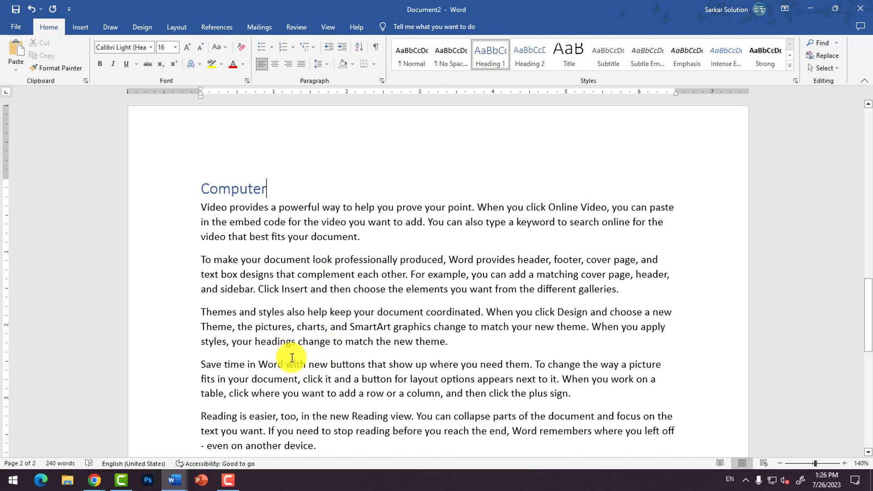
{"action": "scroll", "coordinate": [250, 314], "scroll_direction": "down", "scroll_amount": 2}
{"action": "left_click_drag", "start_coordinate": [201, 135], "coordinate": [339, 370]}
{"action": "key", "text": "ctrl+c"}
{"action": "left_click", "coordinate": [331, 390]}
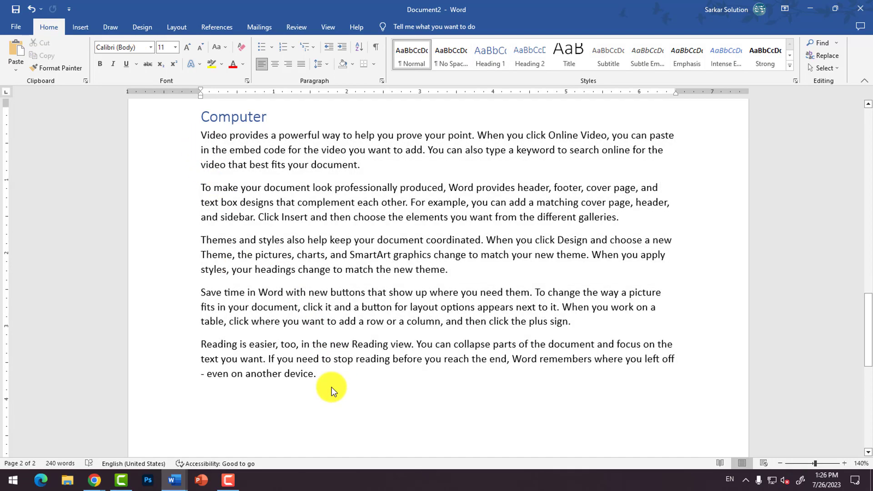
{"action": "key", "text": "Return"}
{"action": "key", "text": "ctrl+v"}
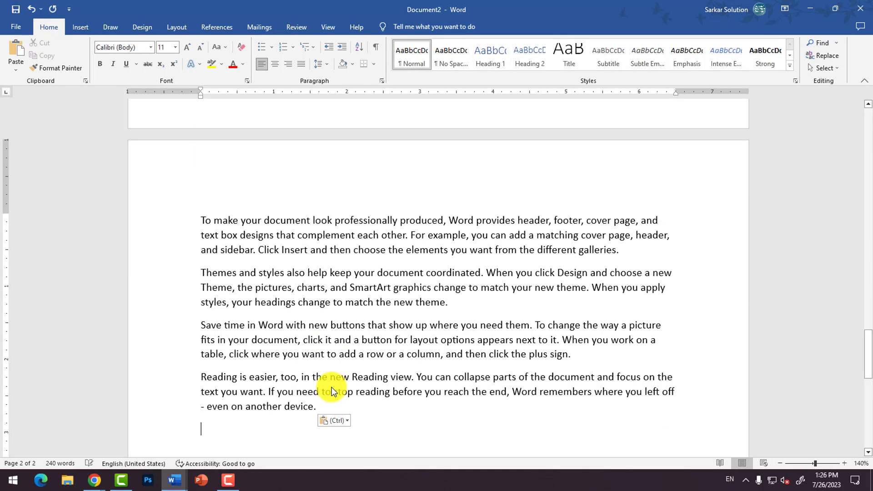
Step: Add a line reading "Hardware" at the end of the text and paste the sample paragraphs below it
{"action": "scroll", "coordinate": [331, 387], "scroll_direction": "down", "scroll_amount": 2}
{"action": "type", "text": "Hardware"}
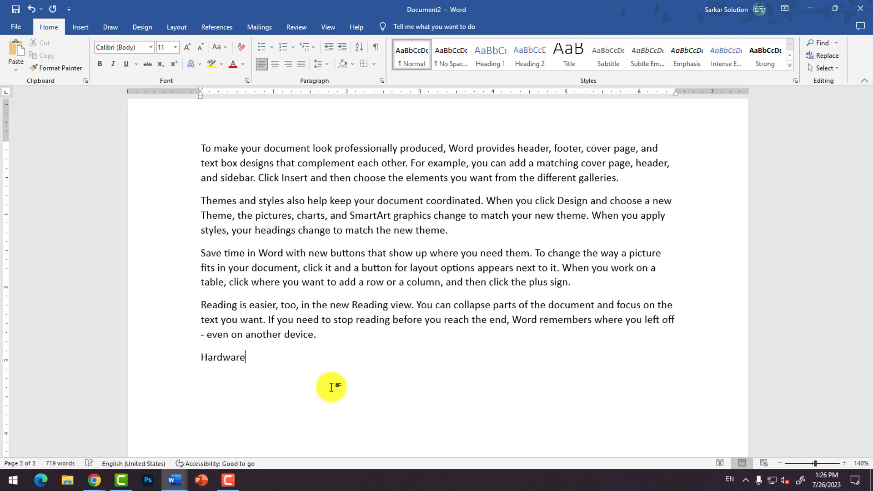
{"action": "key", "text": "ctrl+v"}
Step: Apply the Heading 2 style to the "Hardware" line
{"action": "scroll", "coordinate": [331, 331], "scroll_direction": "up", "scroll_amount": 6}
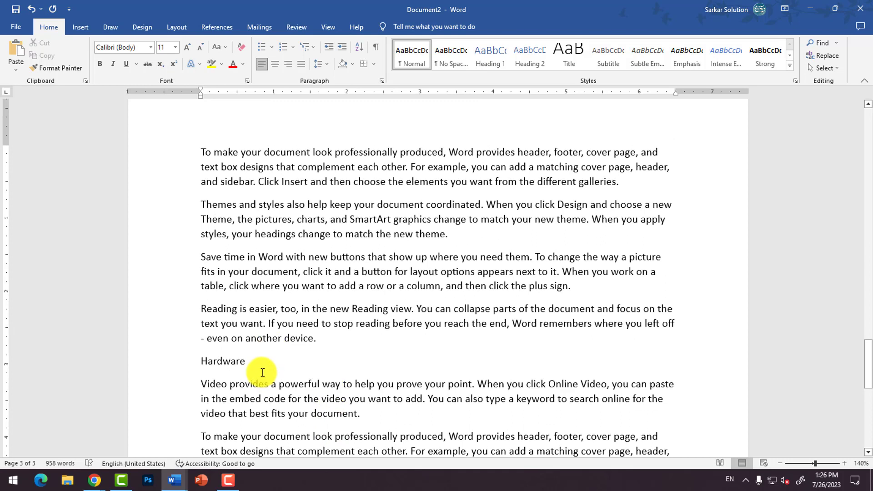
{"action": "left_click", "coordinate": [258, 369]}
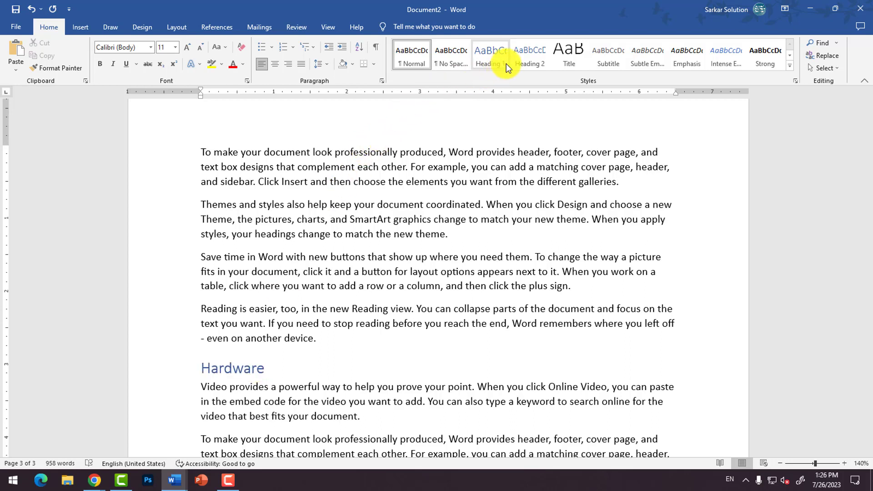
{"action": "left_click", "coordinate": [529, 63]}
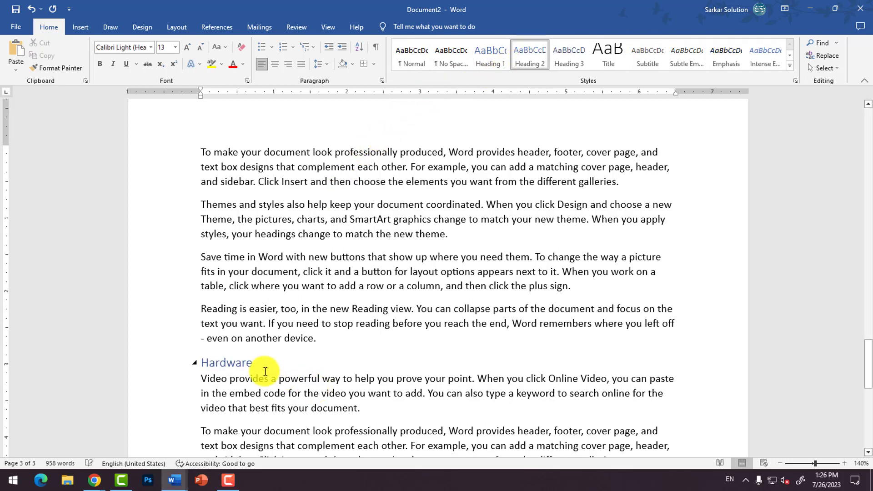
Step: Add a line reading "Software" at the end of the document and paste the sample paragraphs below it
{"action": "left_click", "coordinate": [222, 30]}
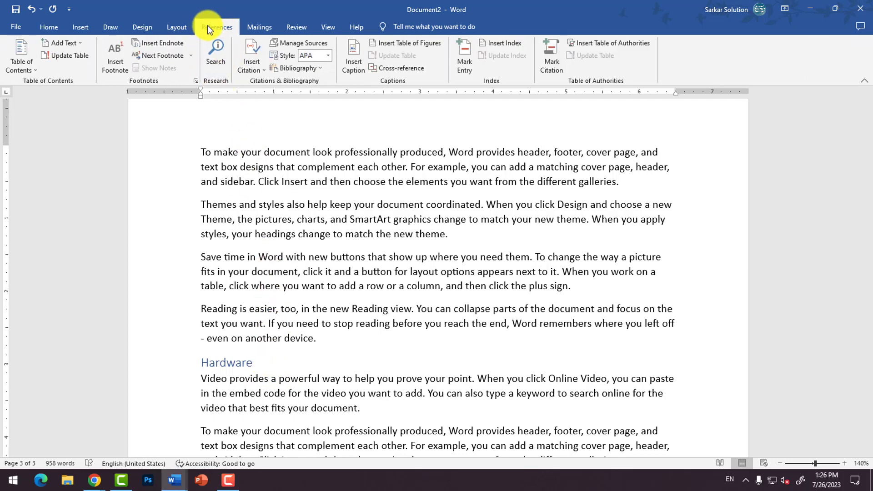
{"action": "scroll", "coordinate": [266, 284], "scroll_direction": "down", "scroll_amount": 3}
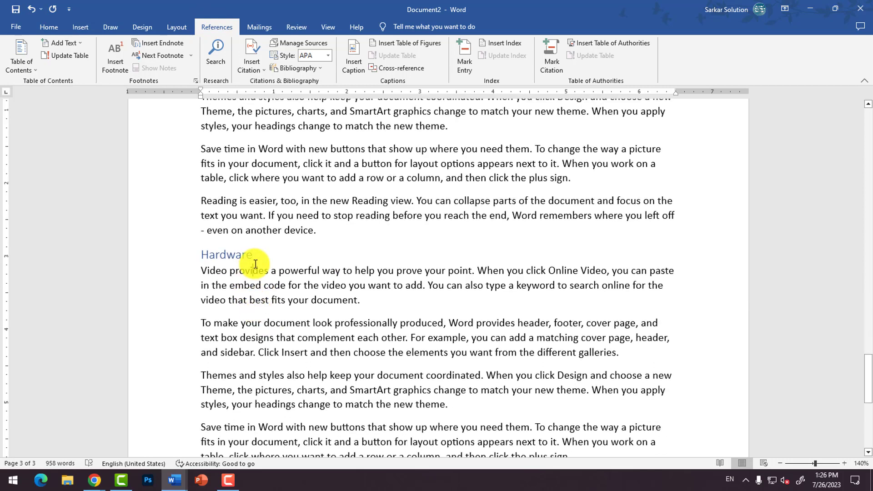
{"action": "mouse_move", "coordinate": [256, 258]}
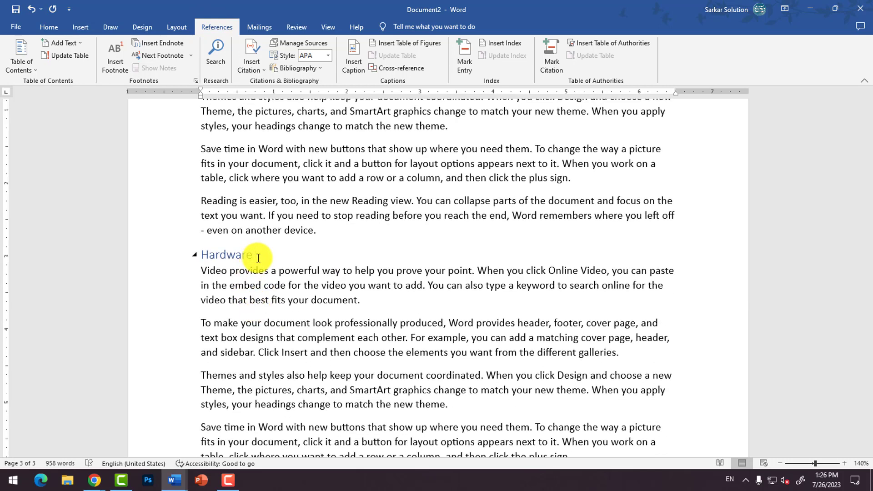
{"action": "scroll", "coordinate": [252, 291], "scroll_direction": "down", "scroll_amount": 5}
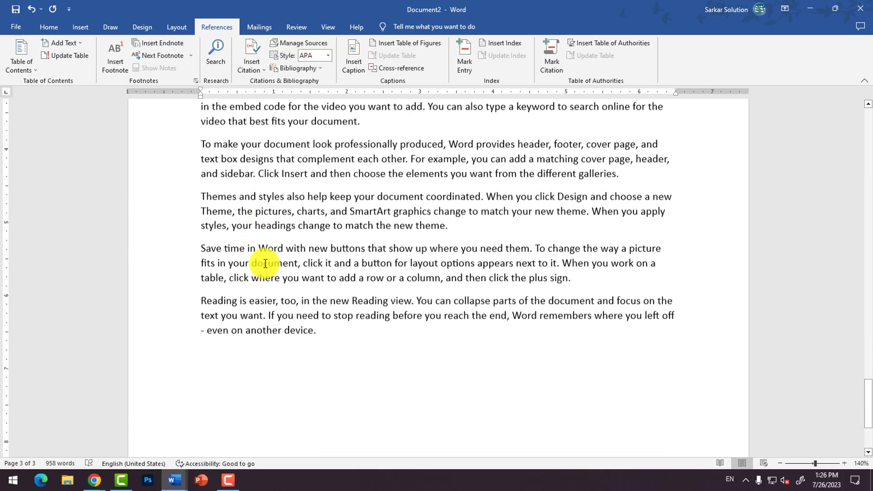
{"action": "left_click", "coordinate": [328, 340]}
{"action": "key", "text": "Return"}
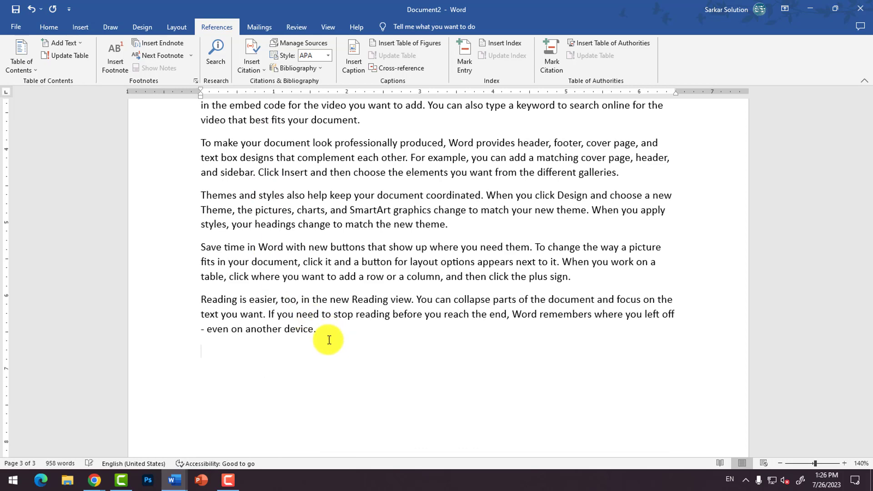
{"action": "type", "text": "Software"}
{"action": "key", "text": "Return"}
{"action": "key", "text": "ctrl+v"}
Step: Apply the Heading 2 style to the "Software" line
{"action": "scroll", "coordinate": [329, 340], "scroll_direction": "up", "scroll_amount": 5}
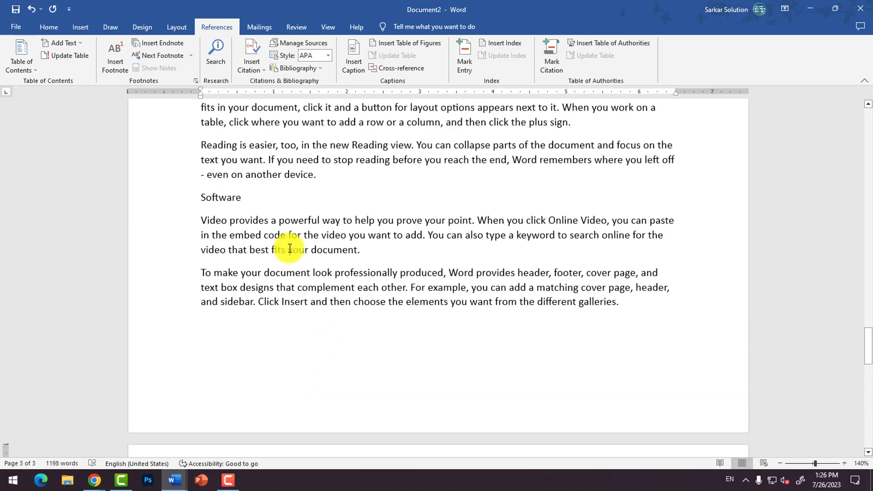
{"action": "left_click", "coordinate": [267, 204]}
{"action": "left_click", "coordinate": [48, 26]}
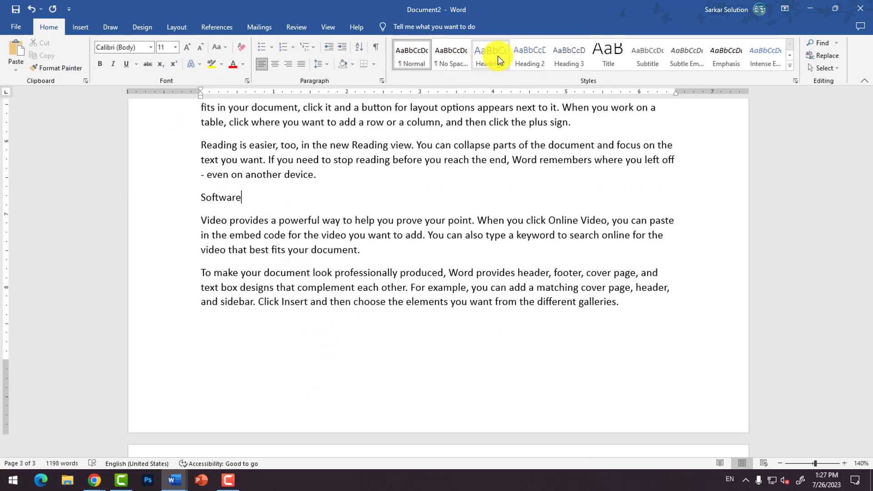
{"action": "left_click", "coordinate": [530, 62]}
Step: Add a line reading "Input Device" at the end of the Hardware section and paste the sample paragraphs below it
{"action": "scroll", "coordinate": [301, 318], "scroll_direction": "up", "scroll_amount": 8}
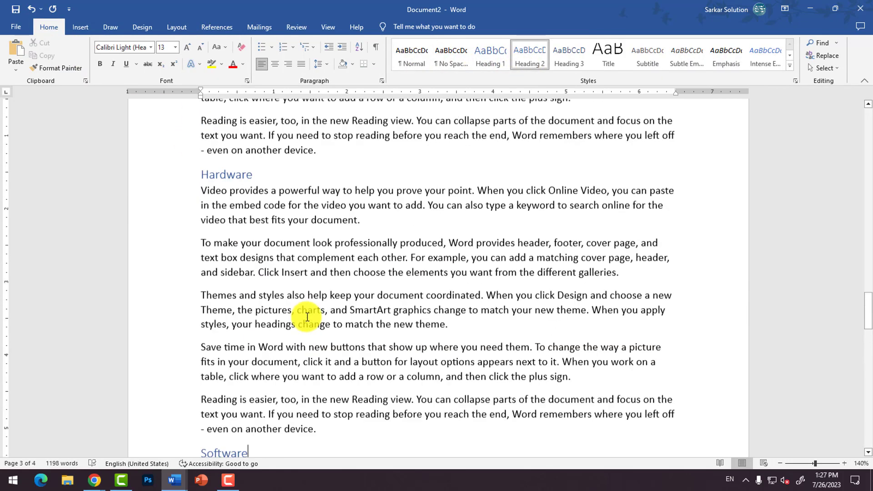
{"action": "left_click", "coordinate": [257, 281]}
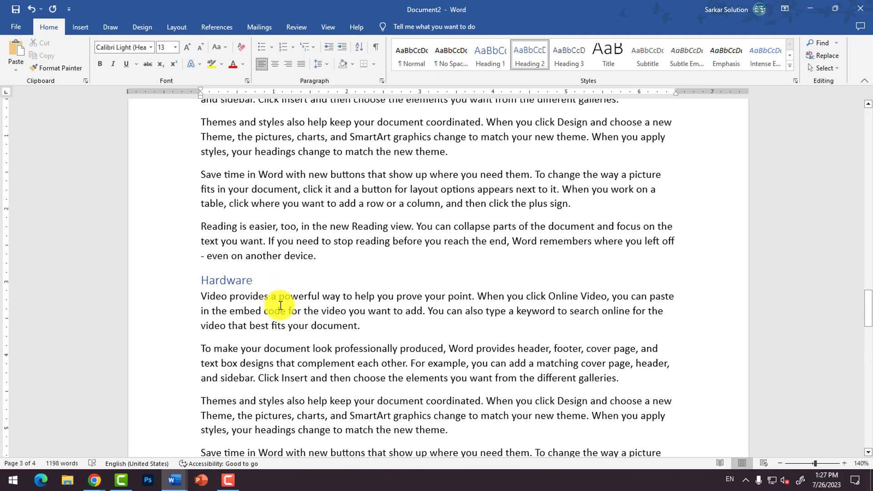
{"action": "scroll", "coordinate": [281, 305], "scroll_direction": "down", "scroll_amount": 1}
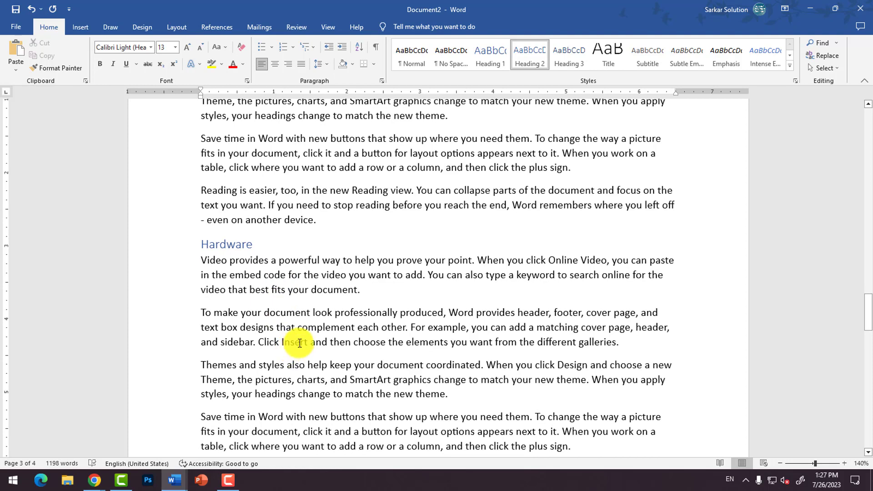
{"action": "scroll", "coordinate": [253, 287], "scroll_direction": "down", "scroll_amount": 2}
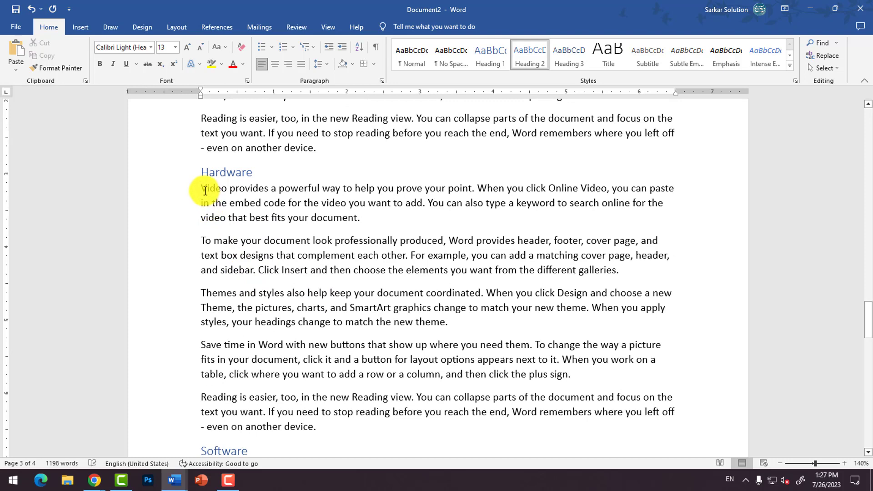
{"action": "left_click_drag", "start_coordinate": [205, 191], "coordinate": [342, 434]}
{"action": "key", "text": "ctrl+c"}
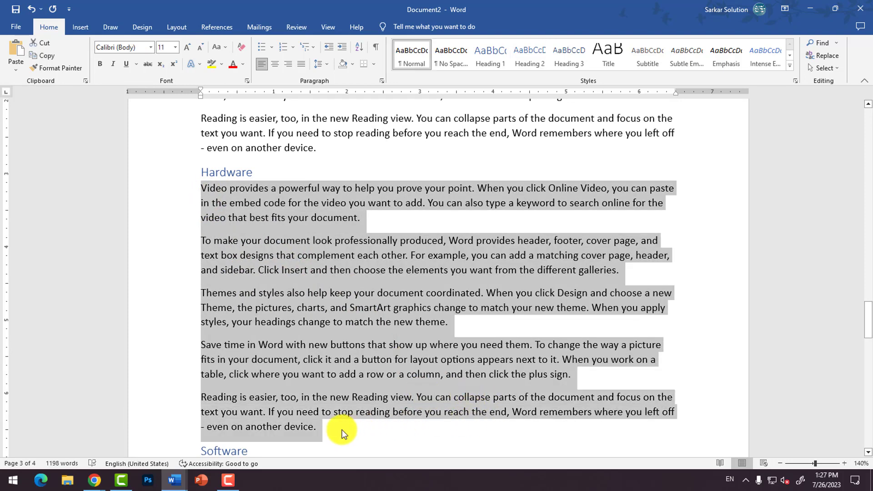
{"action": "left_click", "coordinate": [342, 432]}
{"action": "key", "text": "Return"}
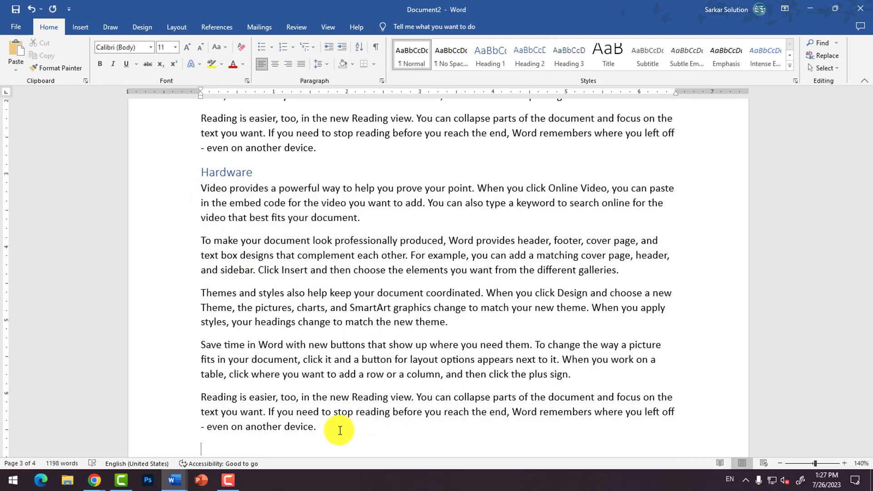
{"action": "type", "text": "Input Device"}
{"action": "key", "text": "Return"}
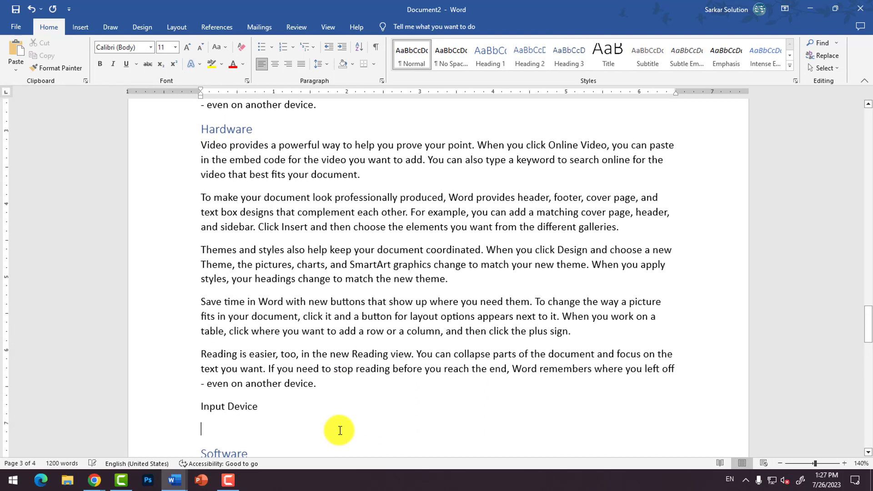
{"action": "key", "text": "ctrl+v"}
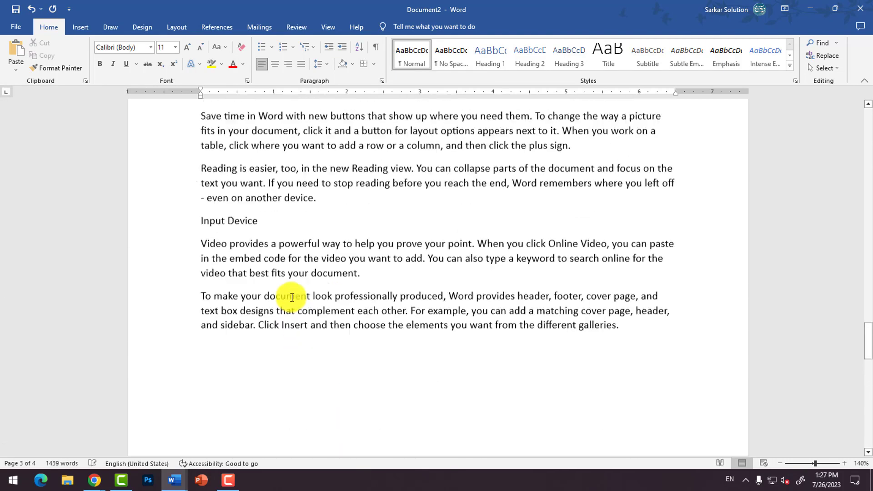
Step: Apply the Heading 3 style to the "Input Device" line
{"action": "scroll", "coordinate": [253, 230], "scroll_direction": "up", "scroll_amount": 3}
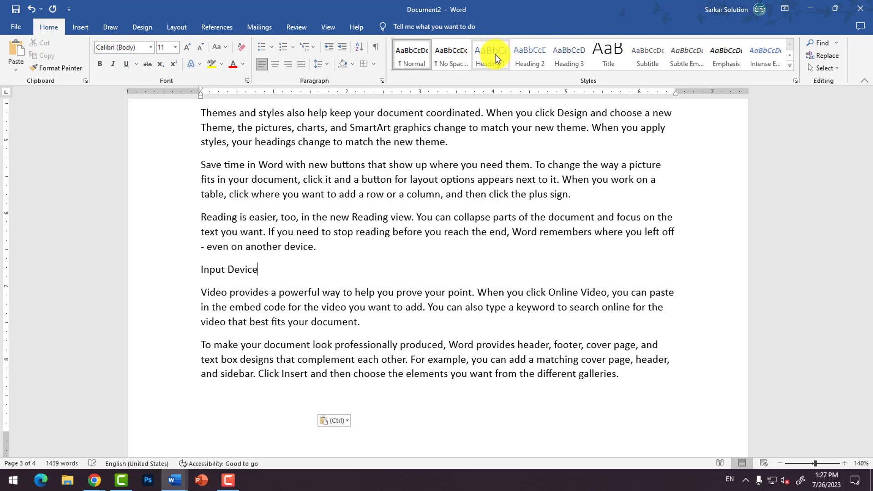
{"action": "left_click", "coordinate": [562, 62]}
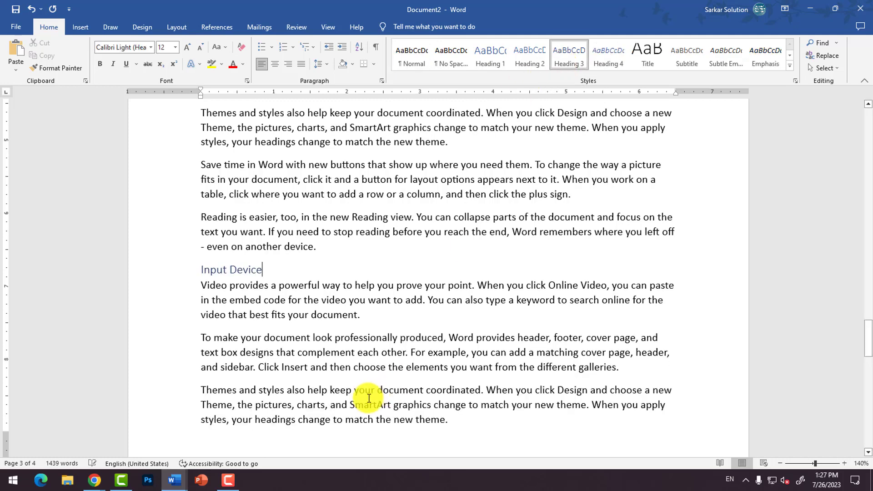
Step: Add a line reading "Output Device" below the first paragraph of the Input Device section and give it the Heading 3 style
{"action": "scroll", "coordinate": [395, 400], "scroll_direction": "down", "scroll_amount": 1}
{"action": "left_click", "coordinate": [369, 283]}
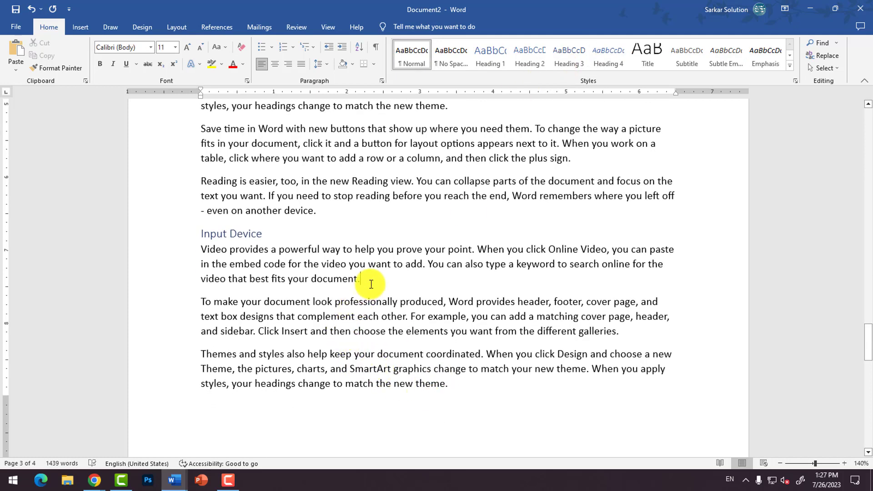
{"action": "key", "text": "Return"}
{"action": "type", "text": "Outpu"}
{"action": "key", "text": "BackSpace"}
{"action": "key", "text": "BackSpace"}
{"action": "type", "text": "tp"}
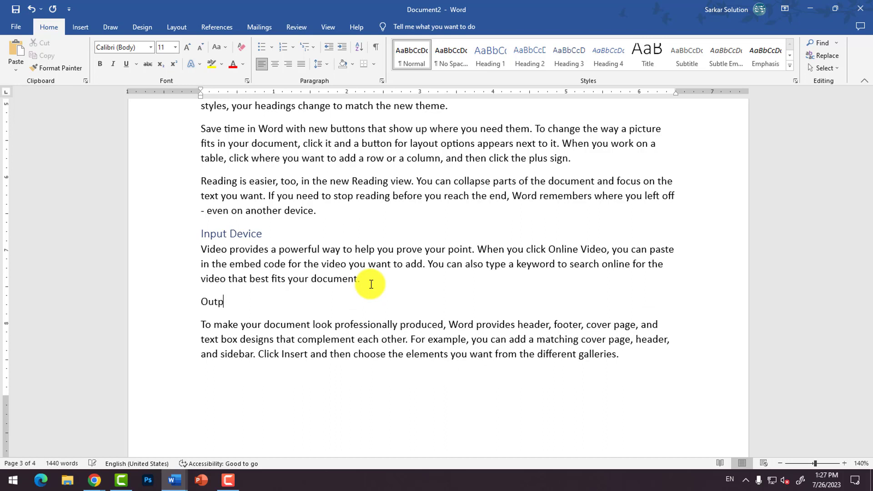
{"action": "type", "text": "ut Device"}
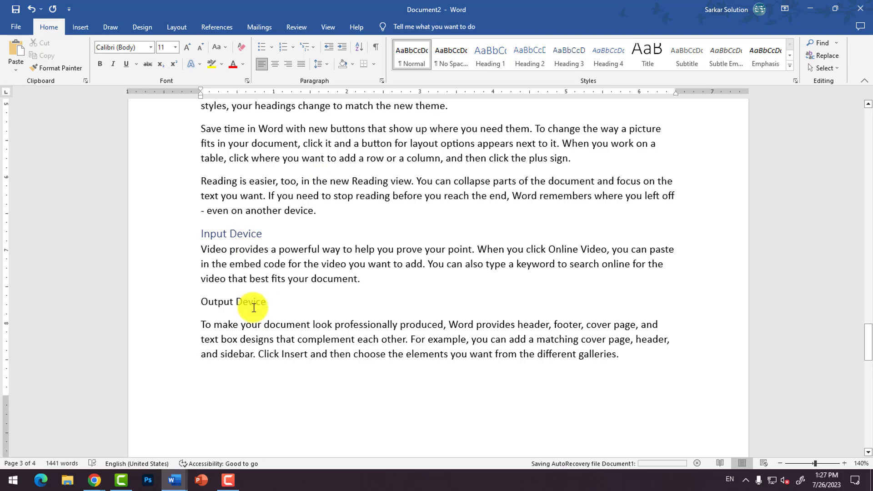
{"action": "left_click", "coordinate": [574, 59]}
Step: Add a line reading "Processing Device" below the first paragraph of the Output Device section and give it the Heading 3 style
{"action": "scroll", "coordinate": [384, 333], "scroll_direction": "down", "scroll_amount": 3}
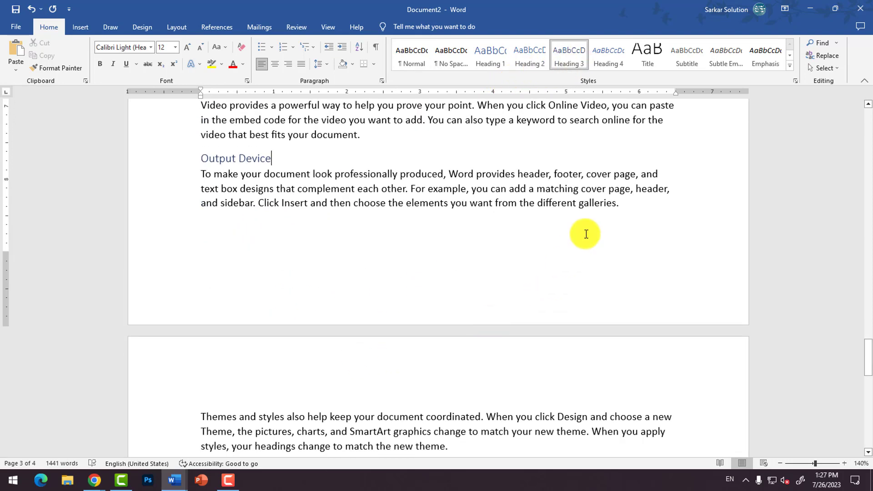
{"action": "left_click", "coordinate": [629, 212]}
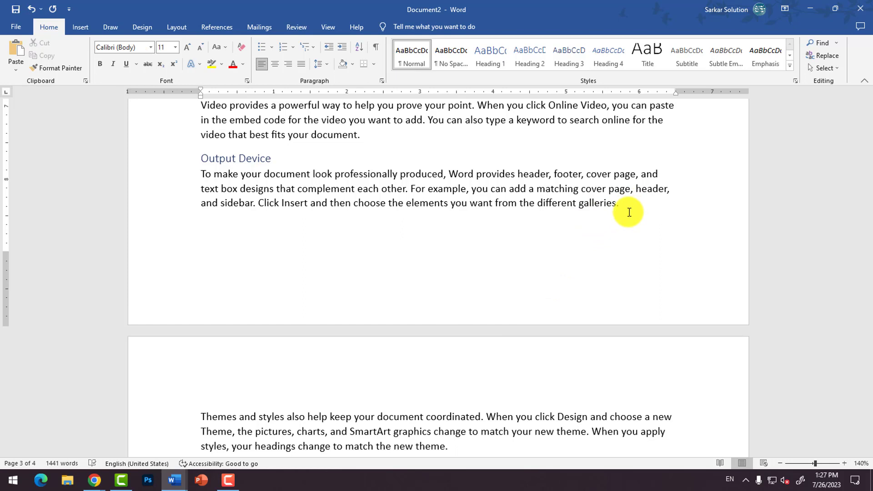
{"action": "type", "text": "Processing Device"}
{"action": "left_click", "coordinate": [570, 56]}
Step: Start a new line below the first paragraph of the Software section
{"action": "scroll", "coordinate": [341, 329], "scroll_direction": "down", "scroll_amount": 12}
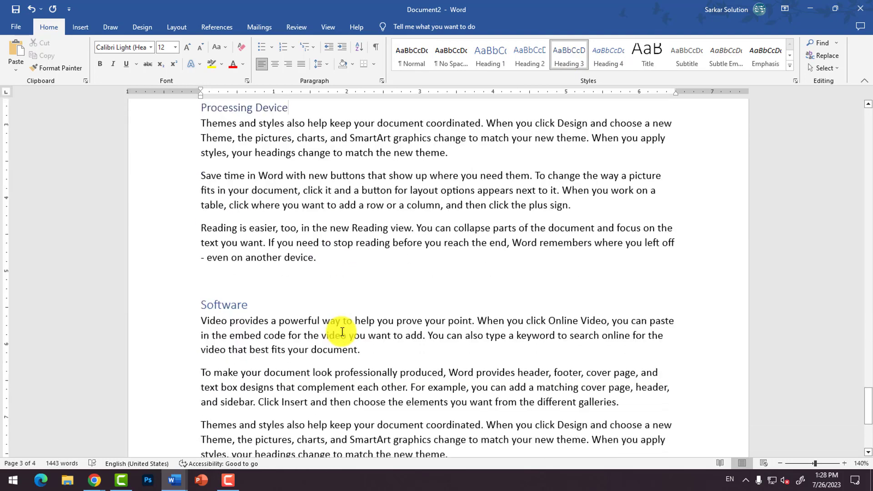
{"action": "left_click", "coordinate": [366, 156]}
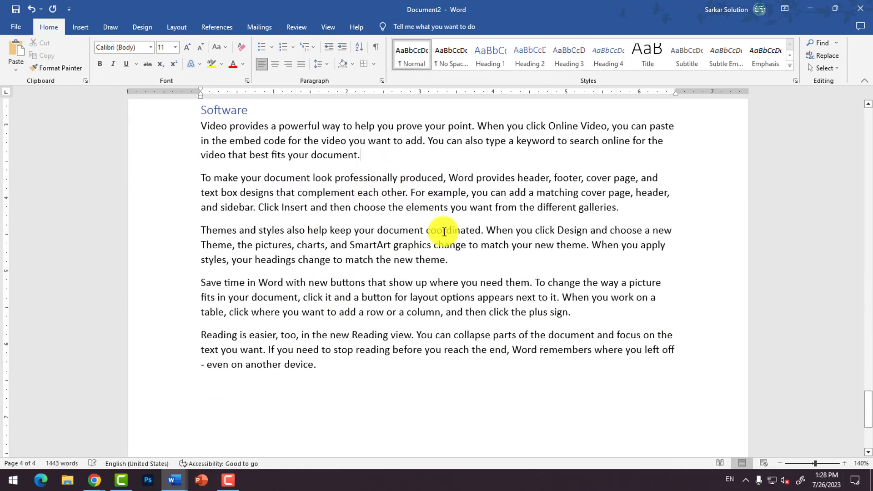
{"action": "key", "text": "Return"}
{"action": "type", "text": "Applic"}
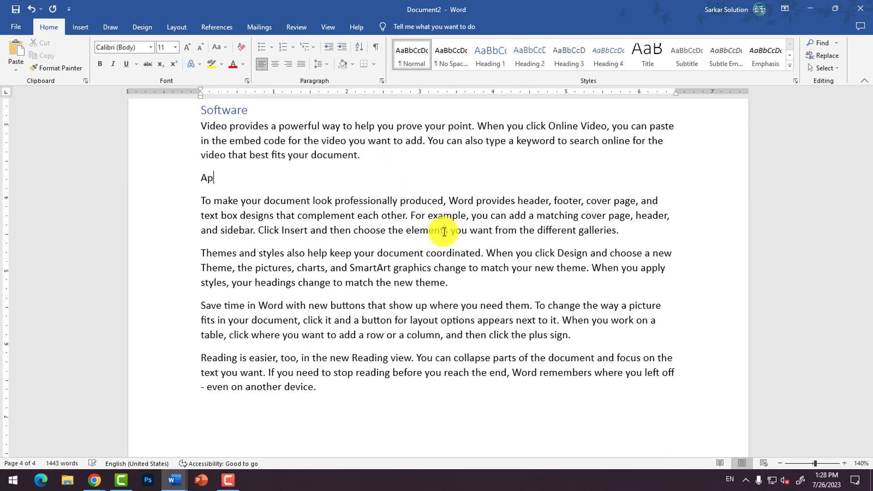
{"action": "key", "text": "BackSpace"}
{"action": "key", "text": "BackSpace"}
{"action": "key", "text": "BackSpace"}
{"action": "key", "text": "BackSpace"}
{"action": "key", "text": "BackSpace"}
{"action": "key", "text": "BackSpace"}
Step: Enter "System Software" on the new line below the Software section's first paragraph
{"action": "type", "text": "System Softwar"}
Step: Add a line reading "Application Software" below the paragraph that follows the "System Software" line
{"action": "left_click", "coordinate": [620, 230]}
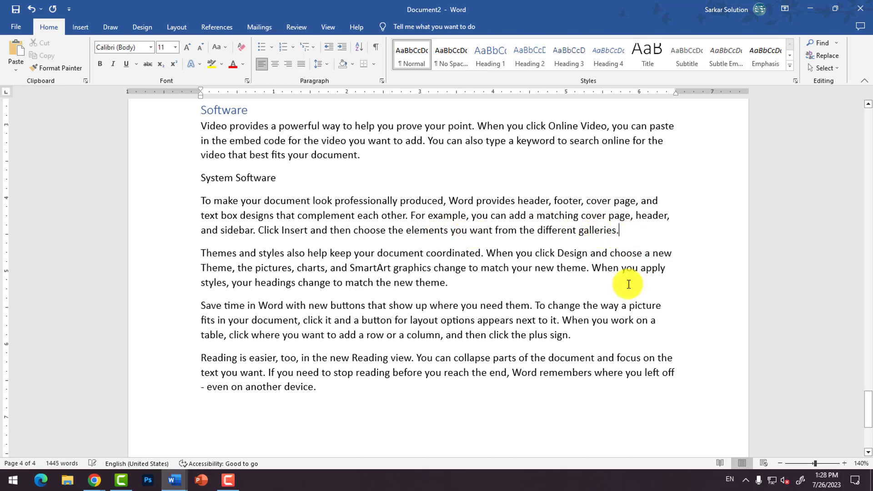
{"action": "key", "text": "Return"}
{"action": "type", "text": "Applic"}
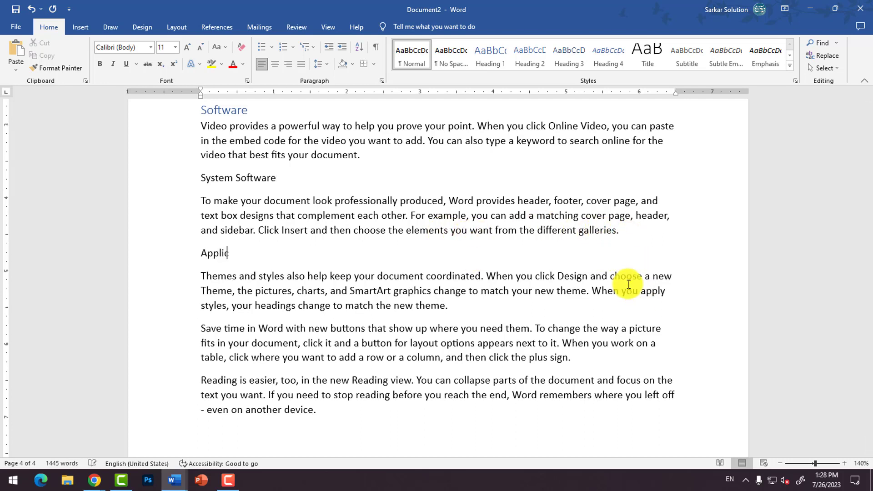
{"action": "type", "text": "ation Software"}
Step: Apply the Heading 3 style to the "System Software" and "Application Software" lines
{"action": "left_click", "coordinate": [276, 177]}
{"action": "scroll", "coordinate": [346, 173], "scroll_direction": "up", "scroll_amount": 1}
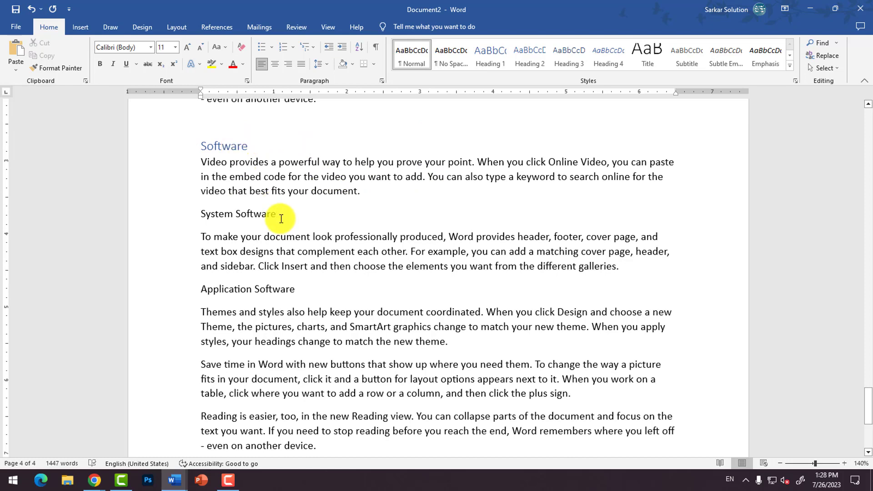
{"action": "left_click", "coordinate": [325, 277]}
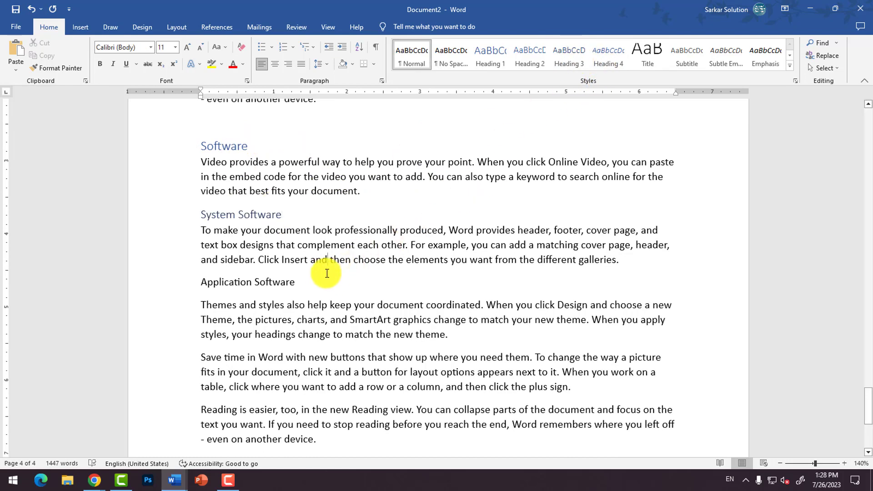
{"action": "left_click", "coordinate": [567, 55]}
Step: Review the styled headings from the end of the document back to the blank first page
{"action": "scroll", "coordinate": [350, 283], "scroll_direction": "up", "scroll_amount": 20}
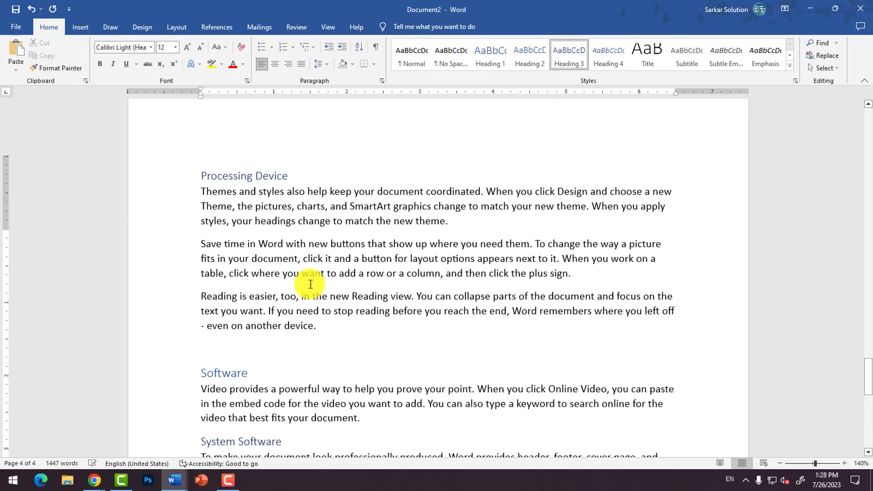
{"action": "scroll", "coordinate": [294, 272], "scroll_direction": "up", "scroll_amount": 20}
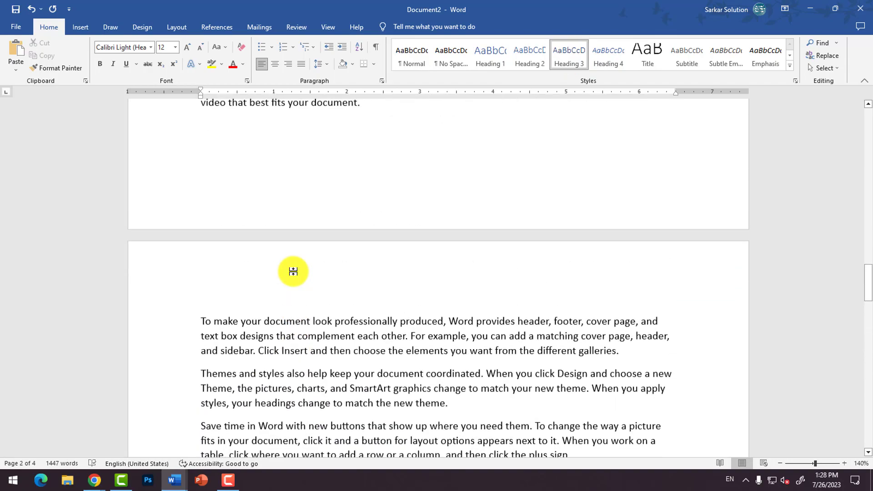
{"action": "scroll", "coordinate": [294, 271], "scroll_direction": "up", "scroll_amount": 10}
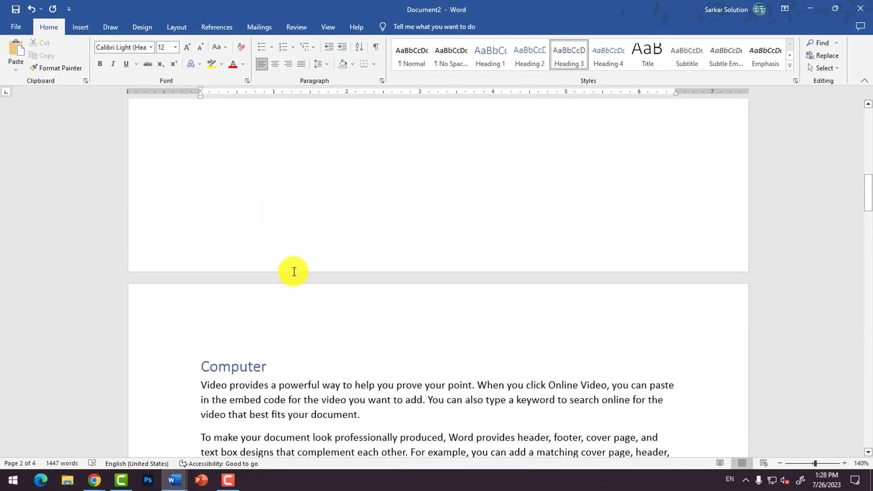
{"action": "scroll", "coordinate": [293, 271], "scroll_direction": "down", "scroll_amount": 2}
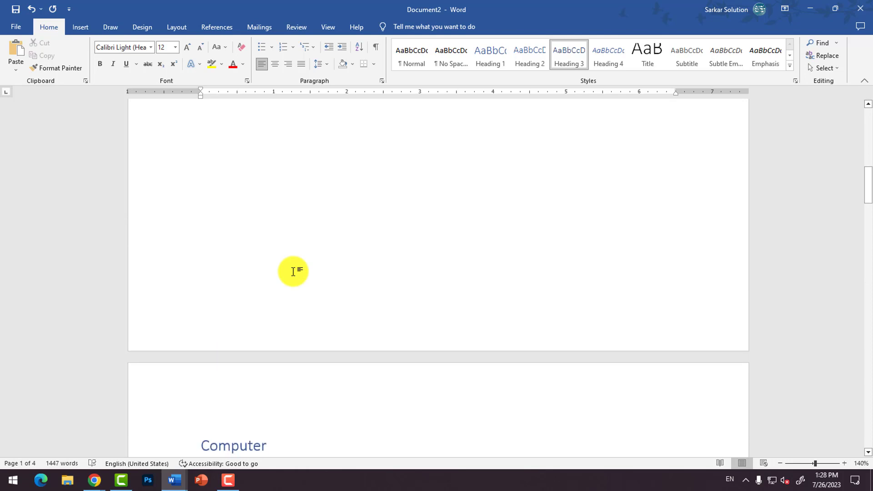
{"action": "scroll", "coordinate": [293, 271], "scroll_direction": "up", "scroll_amount": 6}
{"action": "scroll", "coordinate": [300, 176], "scroll_direction": "up", "scroll_amount": 2}
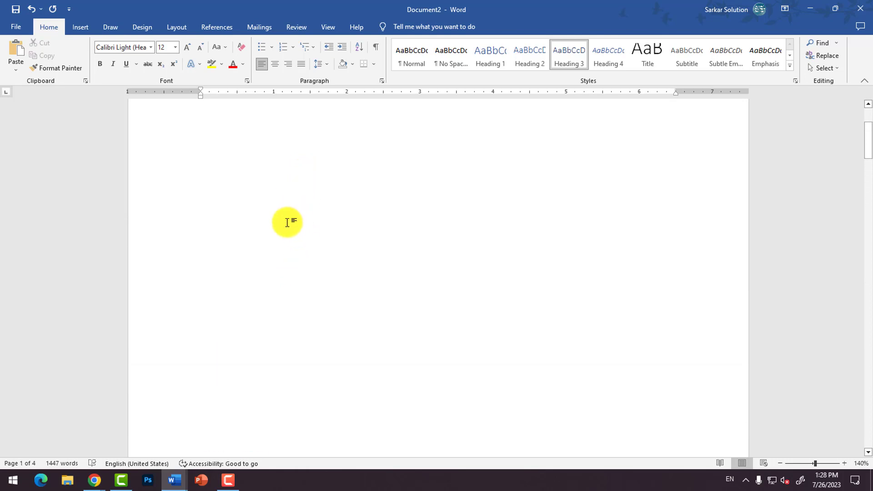
{"action": "scroll", "coordinate": [288, 222], "scroll_direction": "down", "scroll_amount": 8}
{"action": "scroll", "coordinate": [306, 270], "scroll_direction": "up", "scroll_amount": 9}
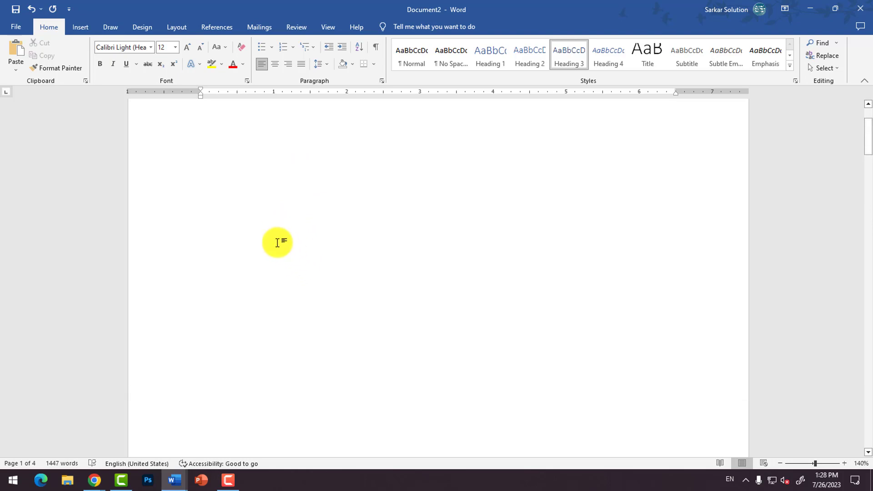
Step: Insert the built-in Automatic Table 2 table of contents on the blank first page
{"action": "left_click", "coordinate": [267, 211]}
{"action": "scroll", "coordinate": [266, 210], "scroll_direction": "down", "scroll_amount": 12}
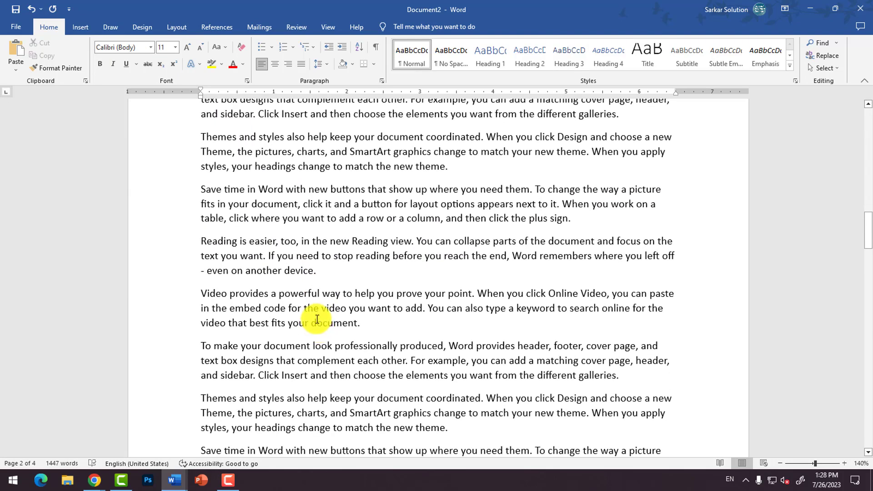
{"action": "scroll", "coordinate": [314, 295], "scroll_direction": "up", "scroll_amount": 10}
{"action": "scroll", "coordinate": [276, 255], "scroll_direction": "up", "scroll_amount": 5}
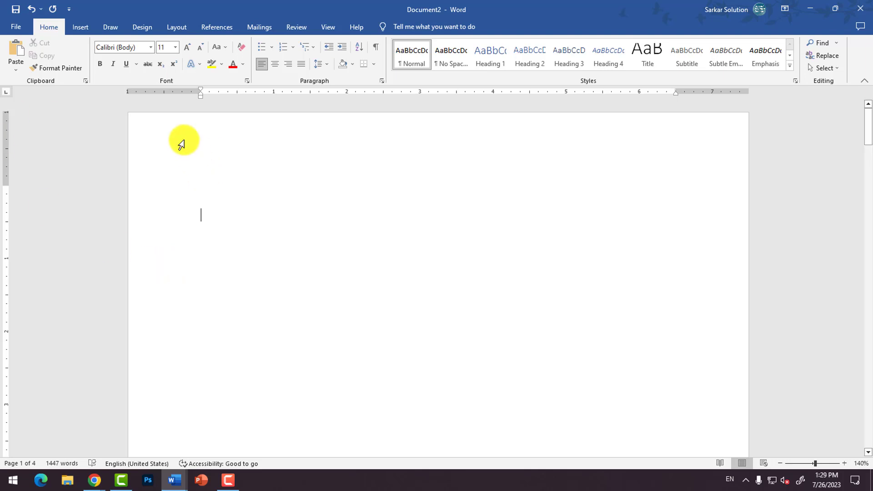
{"action": "left_click", "coordinate": [214, 26]}
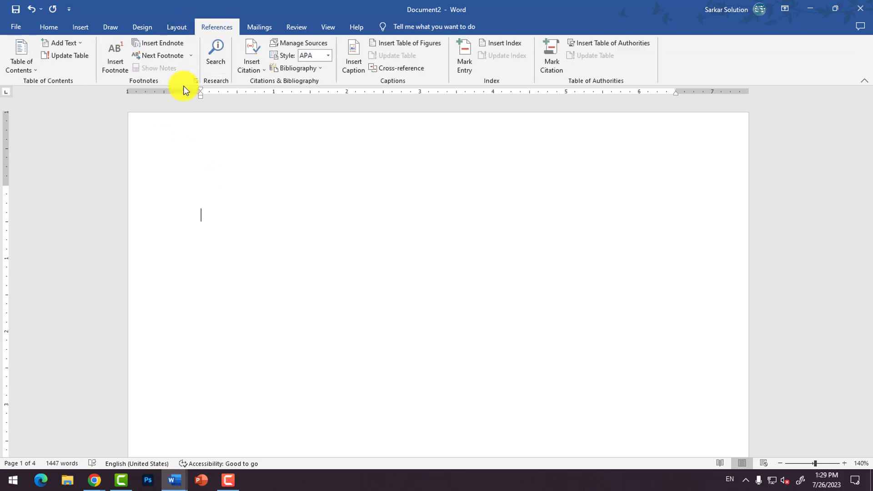
{"action": "left_click", "coordinate": [32, 71]}
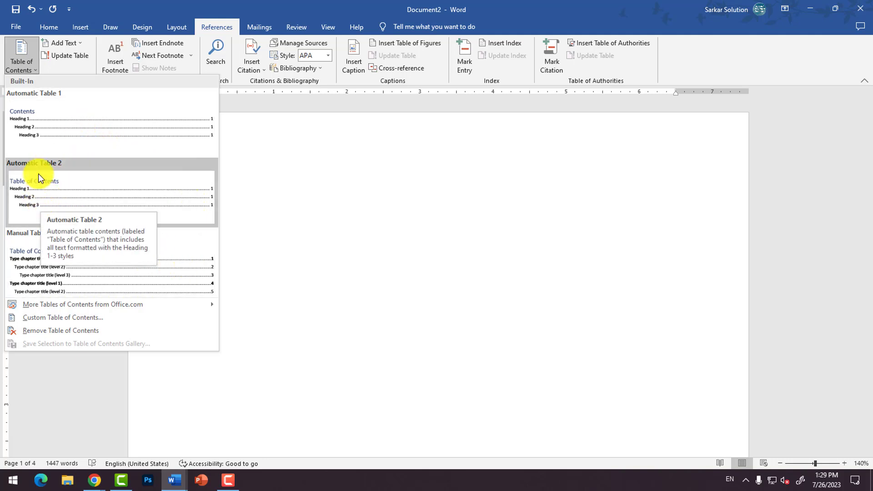
{"action": "left_click", "coordinate": [51, 200]}
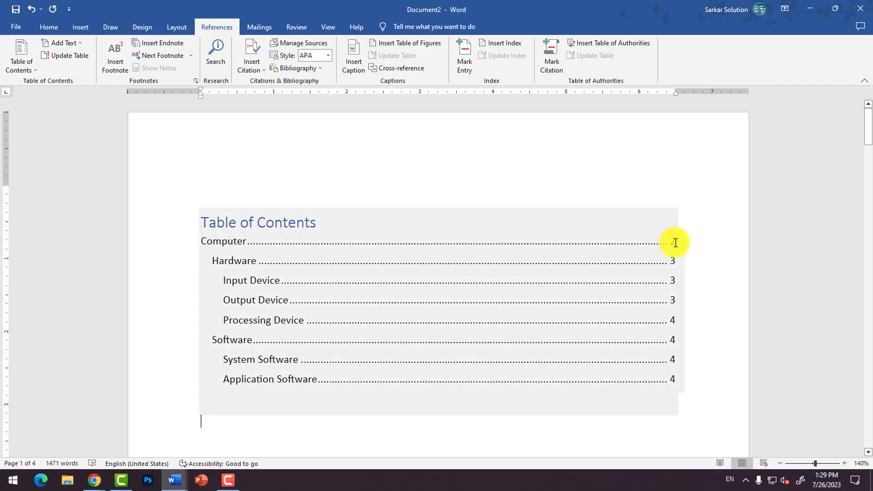
Step: Follow the "Hardware" entry in the table of contents to its heading and look over the surrounding page
{"action": "left_click", "coordinate": [224, 260], "text": "ctrl"}
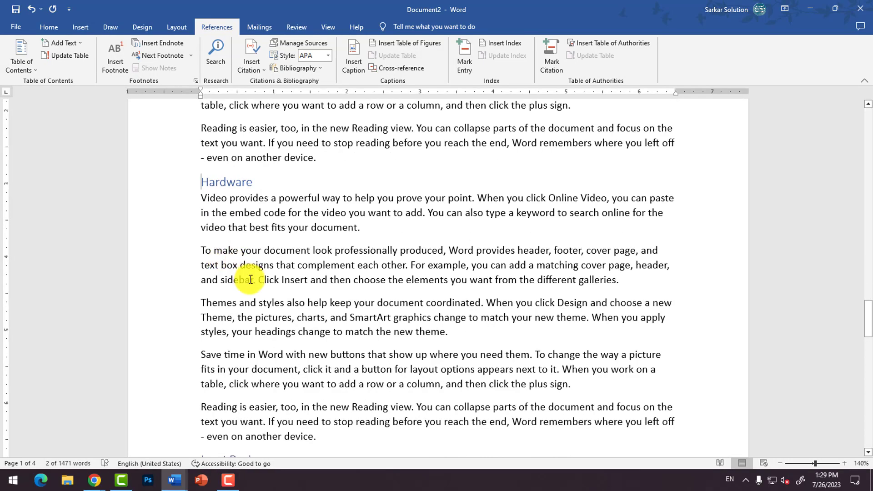
{"action": "scroll", "coordinate": [231, 193], "scroll_direction": "up", "scroll_amount": 15}
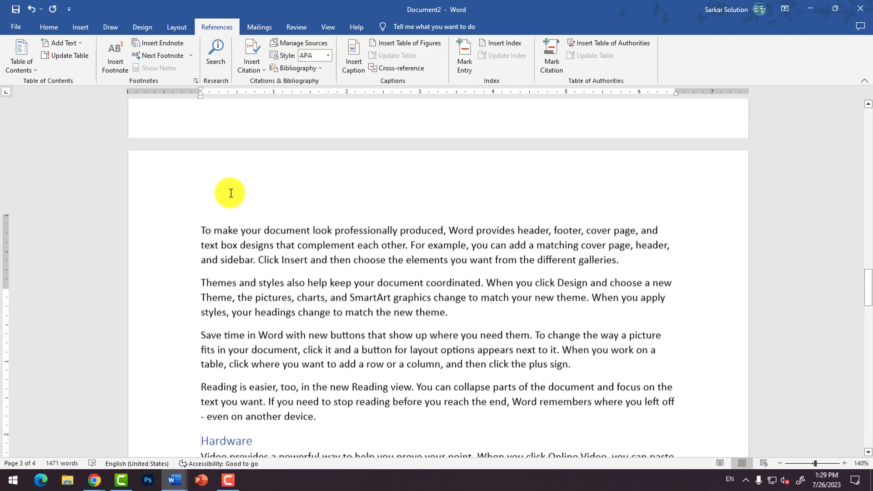
Step: Follow the "Input Device" entry in the table of contents to its heading, and return to the table
{"action": "left_click_drag", "start_coordinate": [865, 213], "coordinate": [869, 132]}
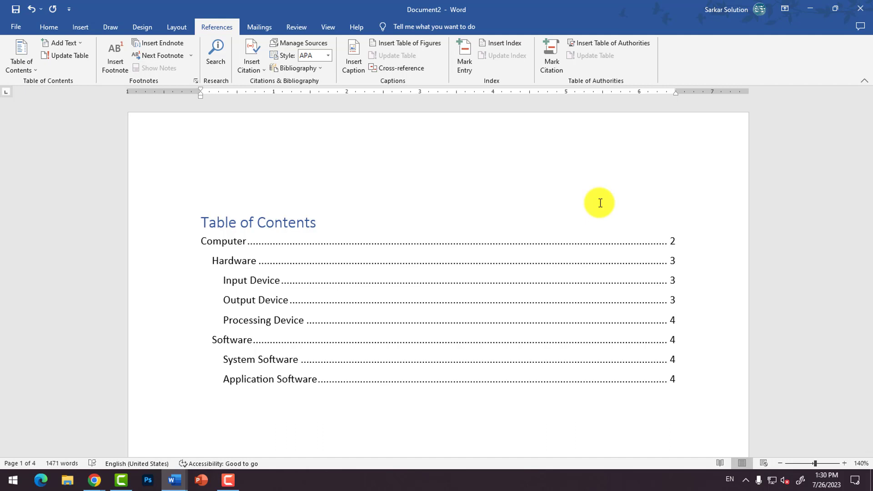
{"action": "left_click", "coordinate": [257, 285], "text": "ctrl"}
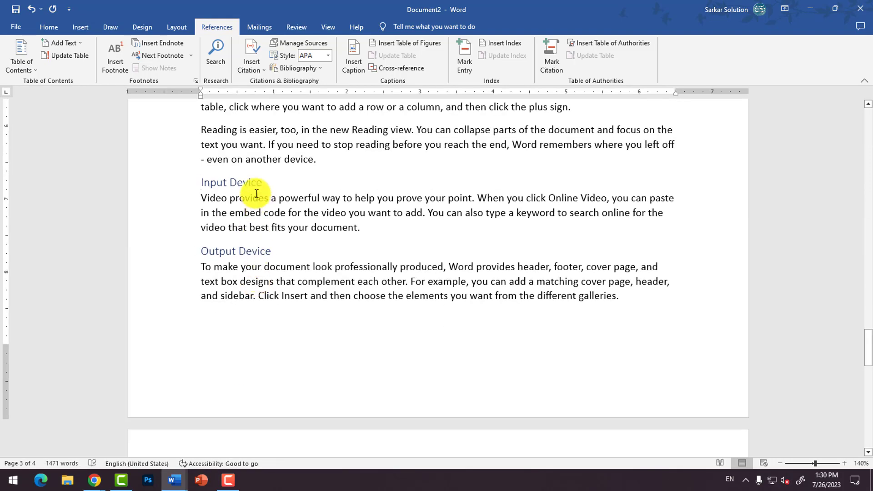
{"action": "scroll", "coordinate": [365, 255], "scroll_direction": "up", "scroll_amount": 10}
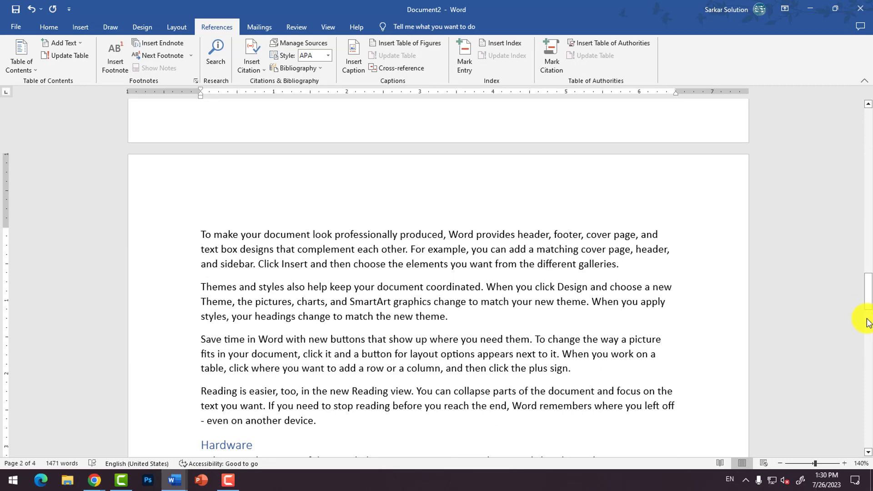
{"action": "left_click_drag", "start_coordinate": [867, 322], "coordinate": [852, 133]}
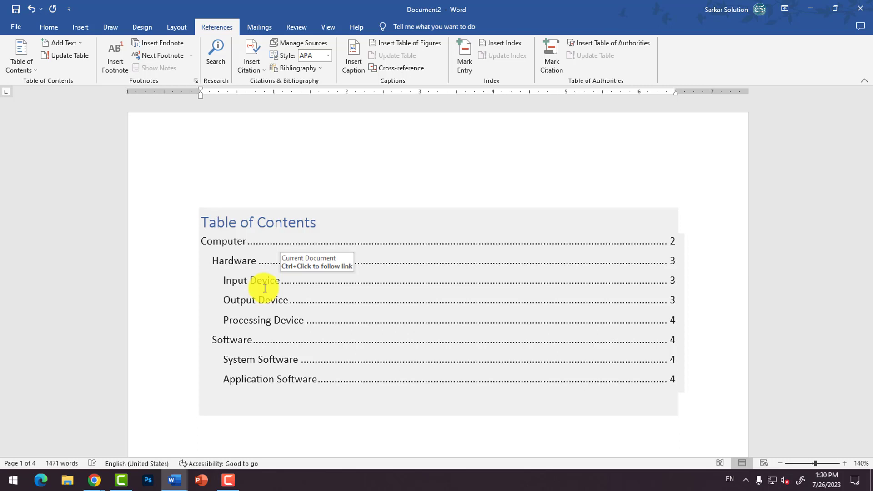
{"action": "left_click", "coordinate": [152, 172]}
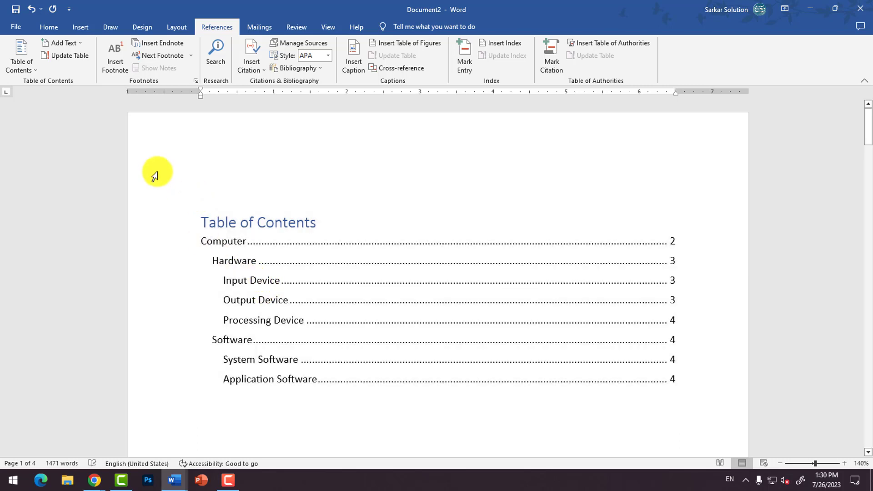
{"action": "left_click", "coordinate": [32, 71]}
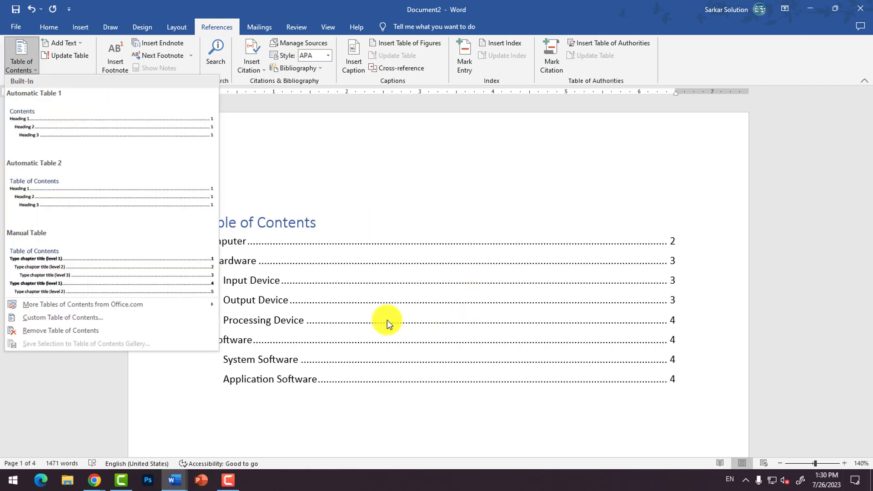
{"action": "left_click", "coordinate": [387, 320]}
{"action": "left_click", "coordinate": [31, 71]}
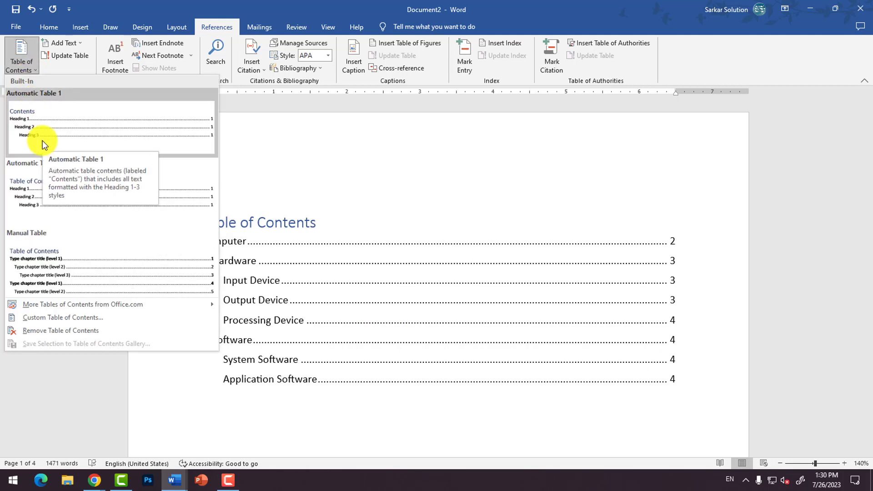
{"action": "left_click", "coordinate": [291, 409]}
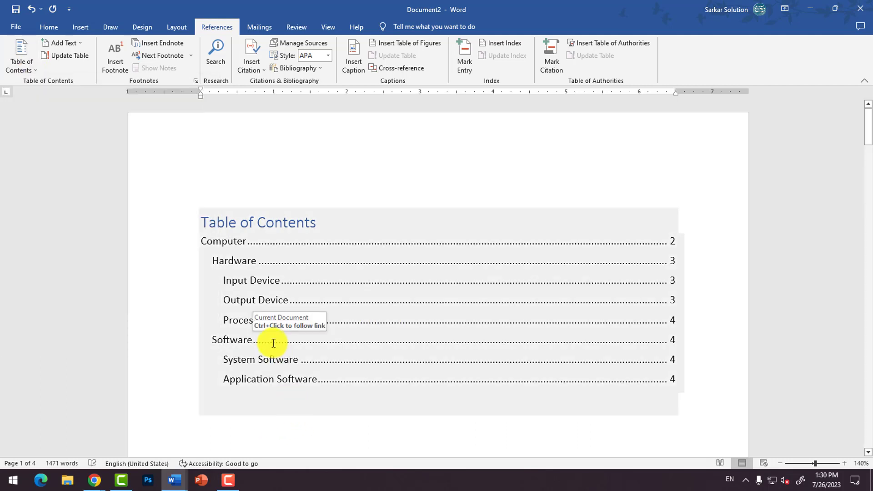
Step: Duplicate the paragraph under the "System Software" heading directly below itself
{"action": "scroll", "coordinate": [296, 328], "scroll_direction": "down", "scroll_amount": 15}
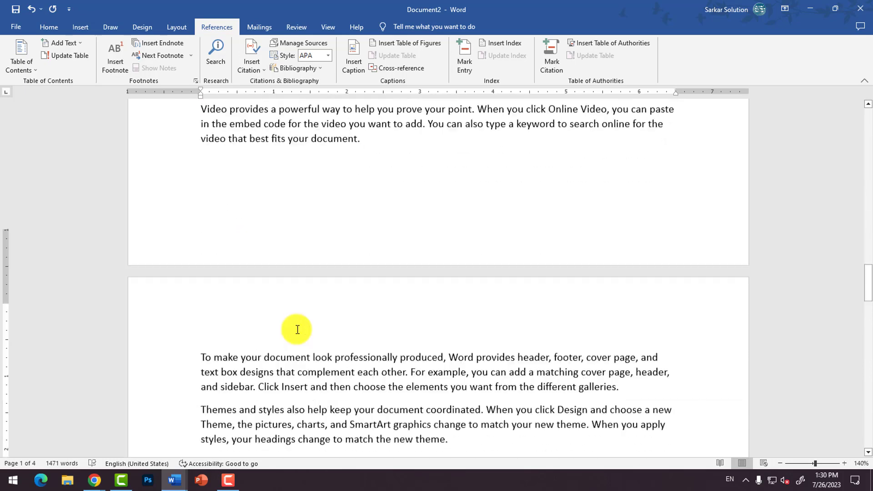
{"action": "scroll", "coordinate": [298, 329], "scroll_direction": "down", "scroll_amount": 15}
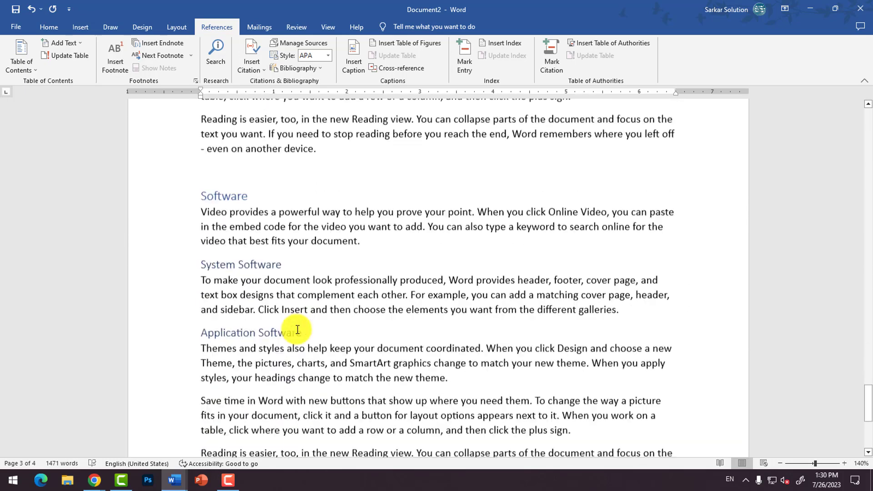
{"action": "scroll", "coordinate": [297, 329], "scroll_direction": "down", "scroll_amount": 15}
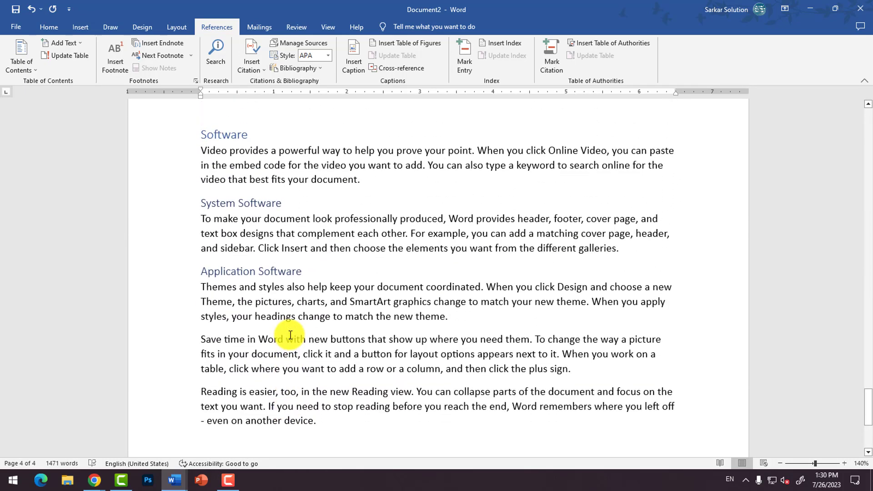
{"action": "triple_click", "coordinate": [252, 220]}
{"action": "key", "text": "ctrl+c"}
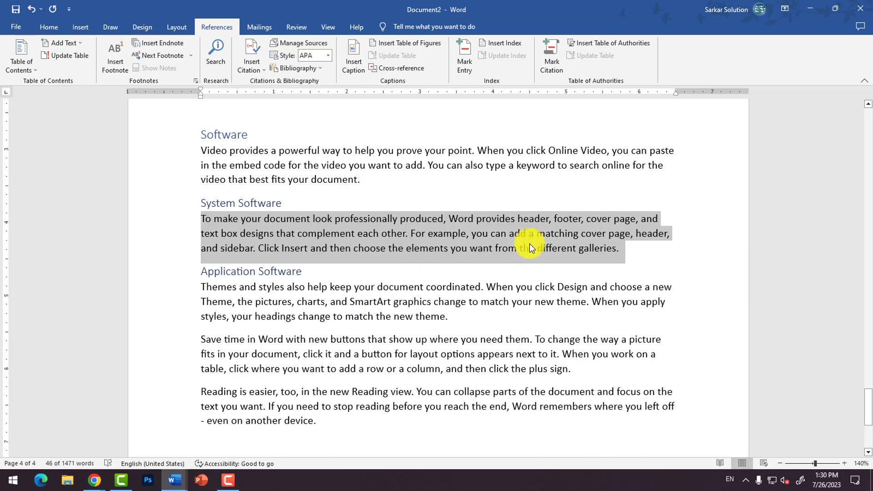
{"action": "left_click", "coordinate": [638, 251]}
{"action": "key", "text": "Return"}
{"action": "key", "text": "ctrl+v"}
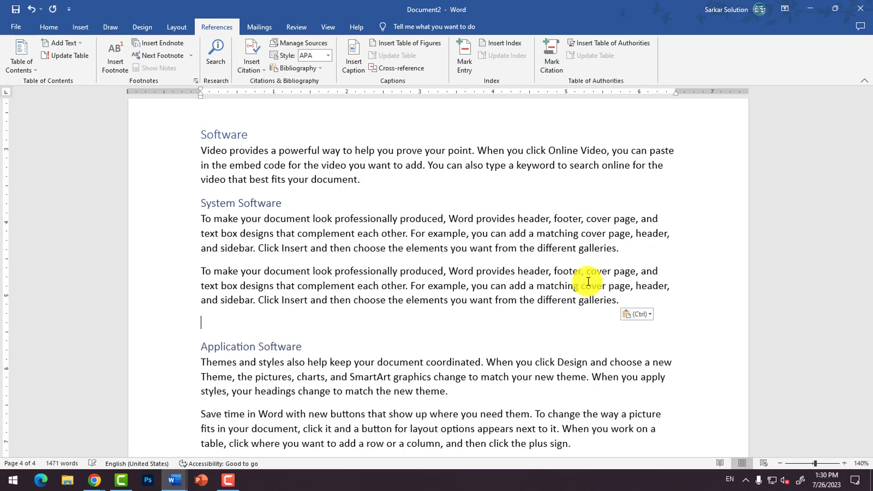
Step: Add the line "Operating System" above the duplicated paragraph in the System Software section
{"action": "key", "text": "Up"}
{"action": "key", "text": "Return"}
{"action": "key", "text": "Up"}
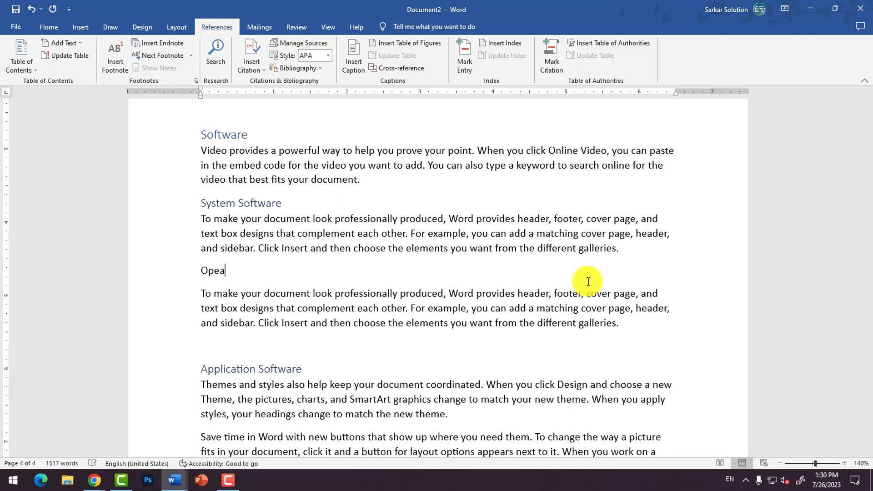
{"action": "type", "text": "Opeating Sytem"}
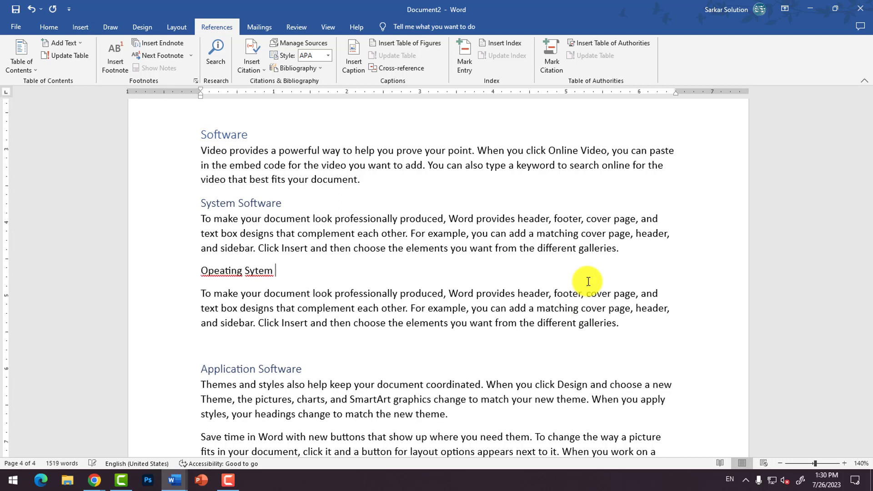
{"action": "left_click", "coordinate": [220, 271]}
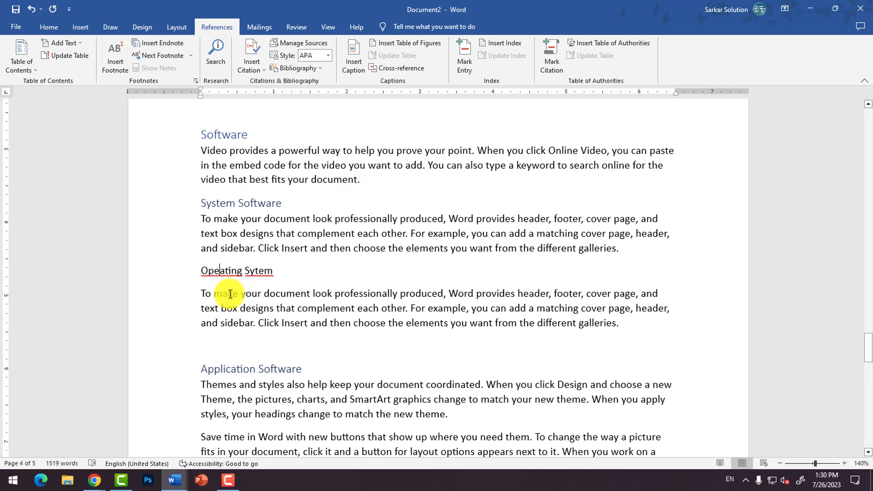
{"action": "type", "text": "r"}
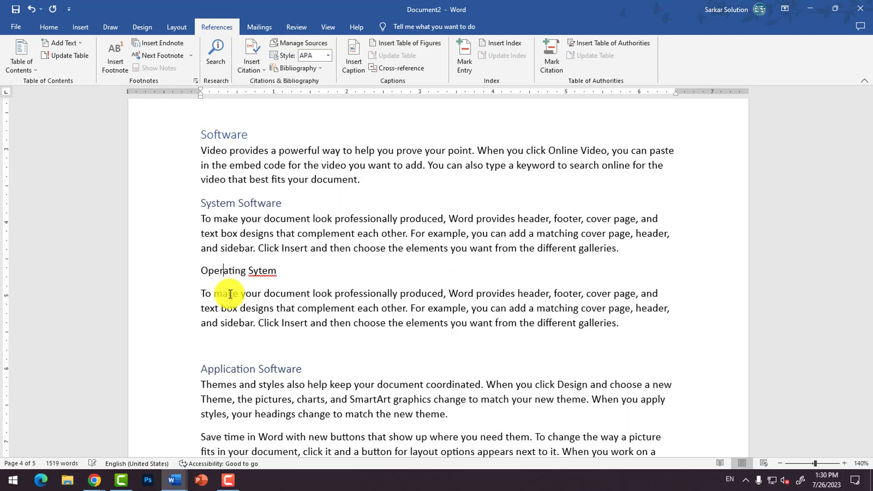
{"action": "left_click", "coordinate": [261, 271]}
{"action": "type", "text": "s"}
Step: Apply the Heading 4 style to the "Operating System" line
{"action": "left_click", "coordinate": [288, 281]}
{"action": "left_click", "coordinate": [45, 26]}
{"action": "left_click", "coordinate": [596, 57]}
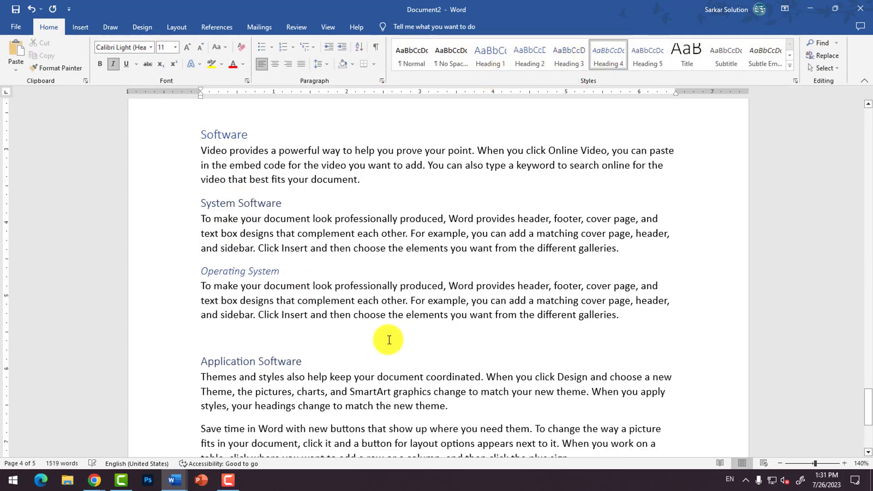
Step: Copy the paragraph under "Operating System" and paste it on a new line below
{"action": "left_click_drag", "start_coordinate": [201, 285], "coordinate": [634, 320]}
{"action": "key", "text": "ctrl+c"}
{"action": "left_click", "coordinate": [633, 317]}
{"action": "key", "text": "Return"}
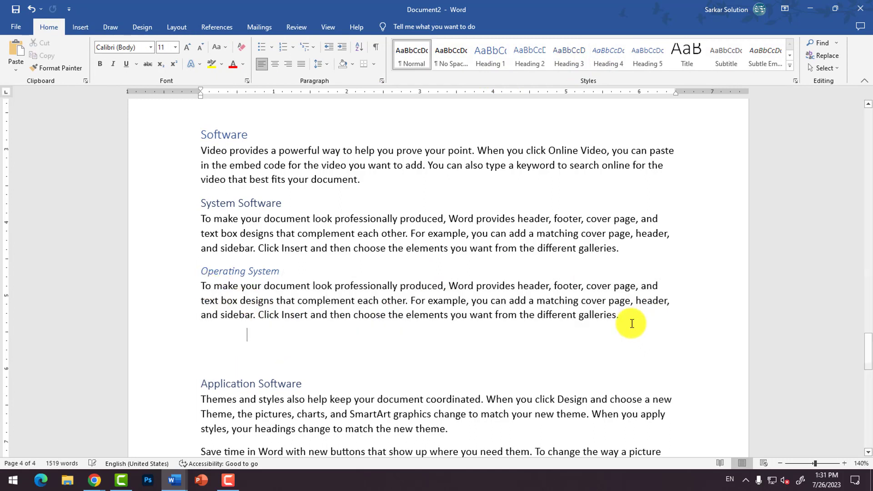
{"action": "key", "text": "ctrl+v"}
Step: Add the line "Translators" above the pasted paragraph and apply the Heading 4 style to it
{"action": "key", "text": "Up"}
{"action": "key", "text": "Up"}
{"action": "key", "text": "Return"}
{"action": "key", "text": "Up"}
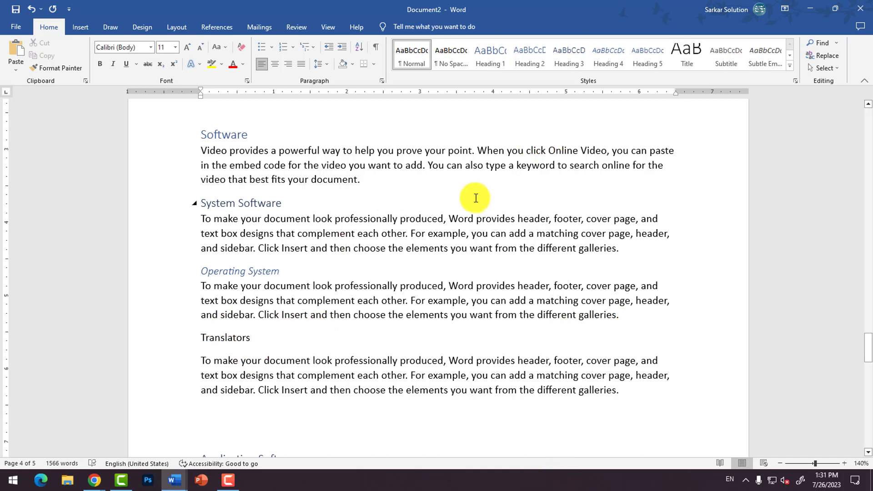
{"action": "left_click", "coordinate": [249, 339]}
{"action": "left_click", "coordinate": [615, 56]}
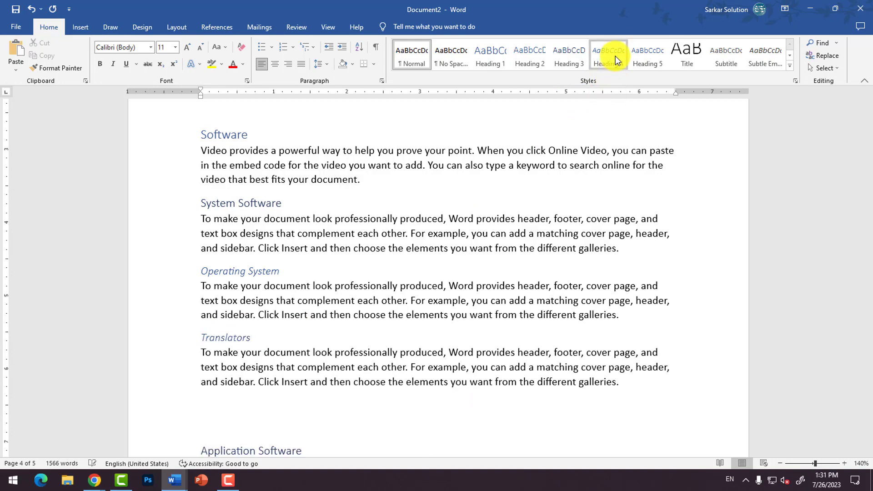
Step: Delete the surplus blank line above the "Application Software" heading
{"action": "left_click", "coordinate": [249, 410]}
{"action": "key", "text": "Delete"}
{"action": "key", "text": "Delete"}
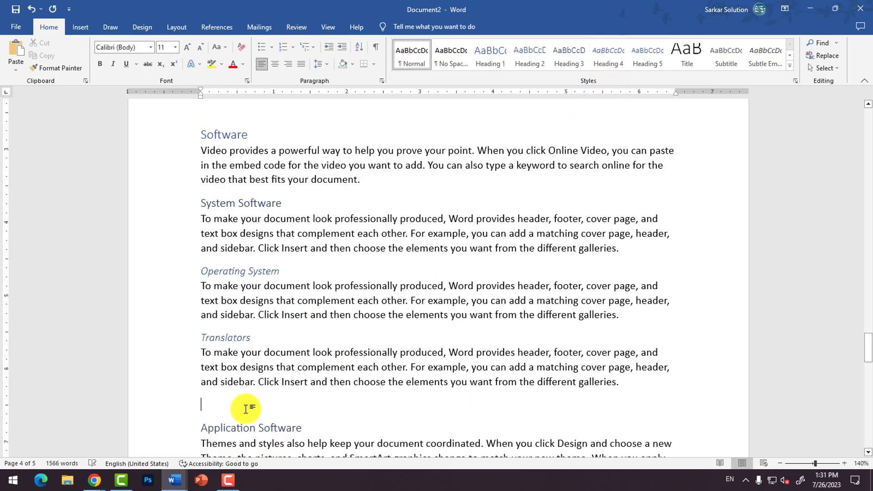
Step: Update the table of contents on the first page with the "Update entire table" option
{"action": "scroll", "coordinate": [263, 390], "scroll_direction": "up", "scroll_amount": 8}
{"action": "scroll", "coordinate": [264, 391], "scroll_direction": "up", "scroll_amount": 20}
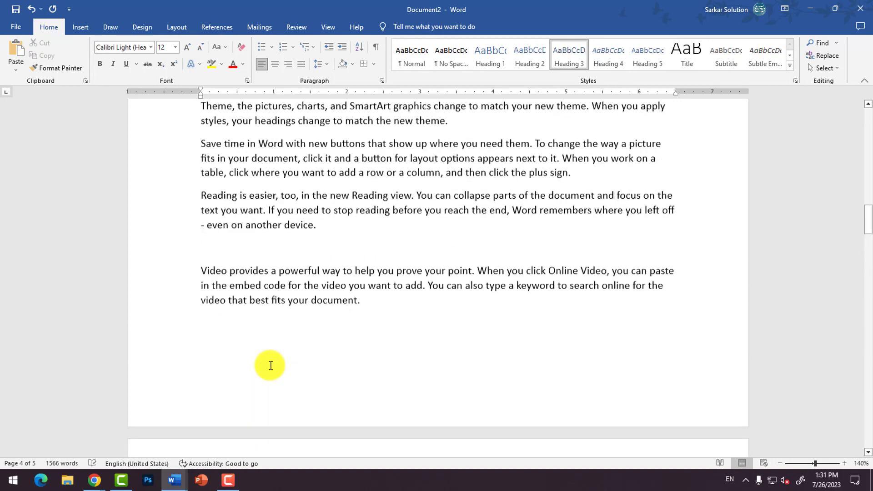
{"action": "scroll", "coordinate": [268, 361], "scroll_direction": "up", "scroll_amount": 4}
{"action": "left_click", "coordinate": [267, 359]}
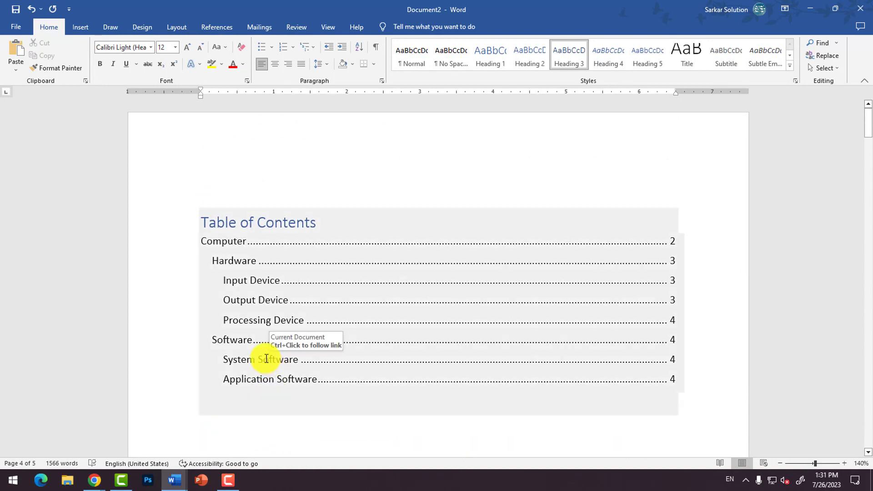
{"action": "scroll", "coordinate": [264, 355], "scroll_direction": "down", "scroll_amount": 1}
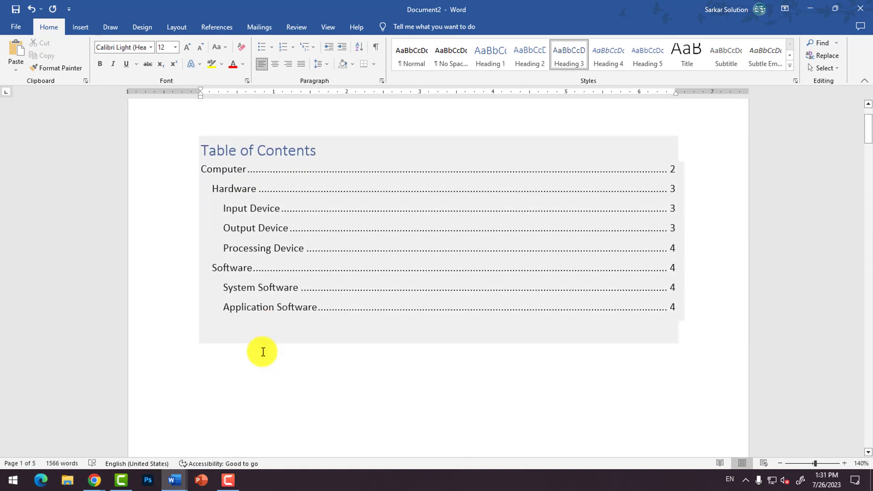
{"action": "left_click", "coordinate": [241, 170]}
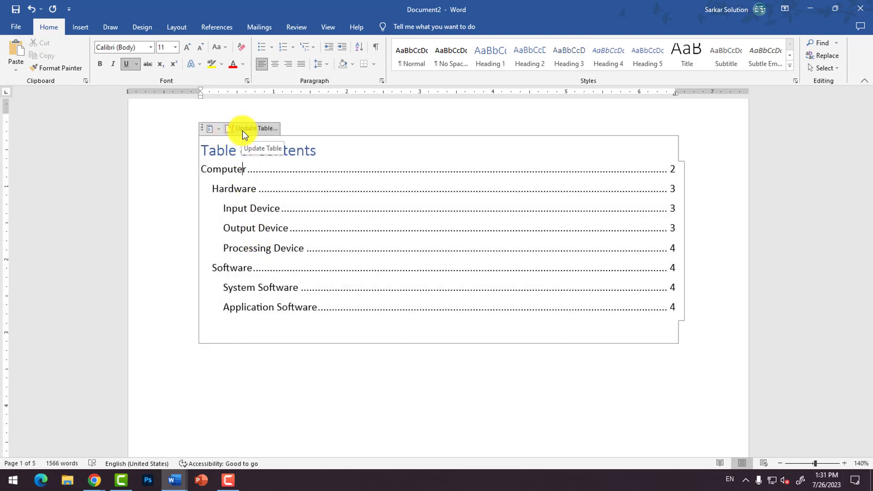
{"action": "left_click", "coordinate": [241, 130]}
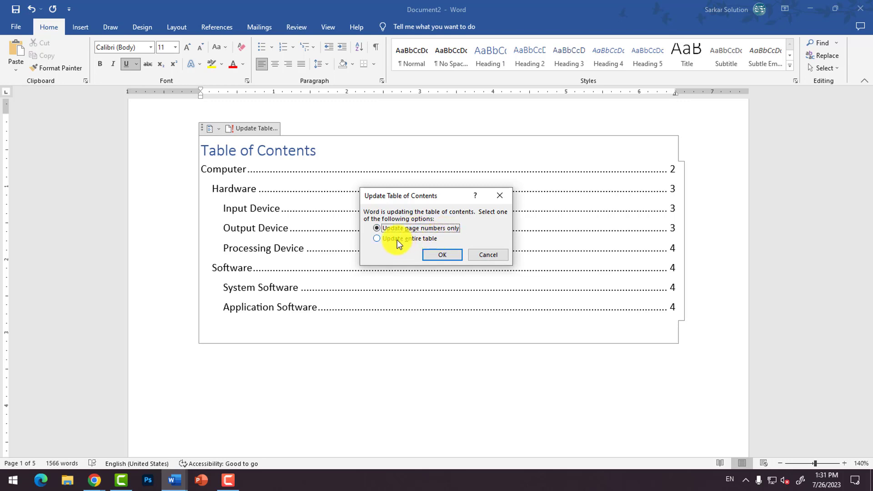
{"action": "left_click", "coordinate": [397, 240]}
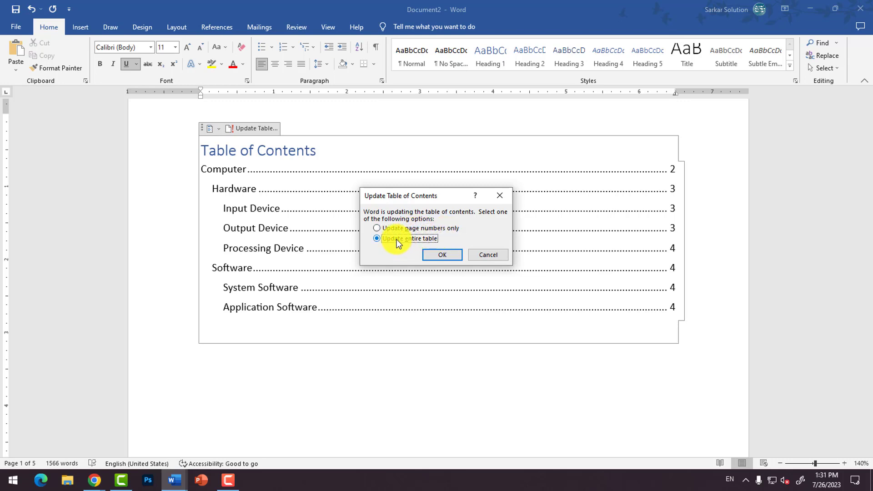
{"action": "left_click", "coordinate": [442, 255]}
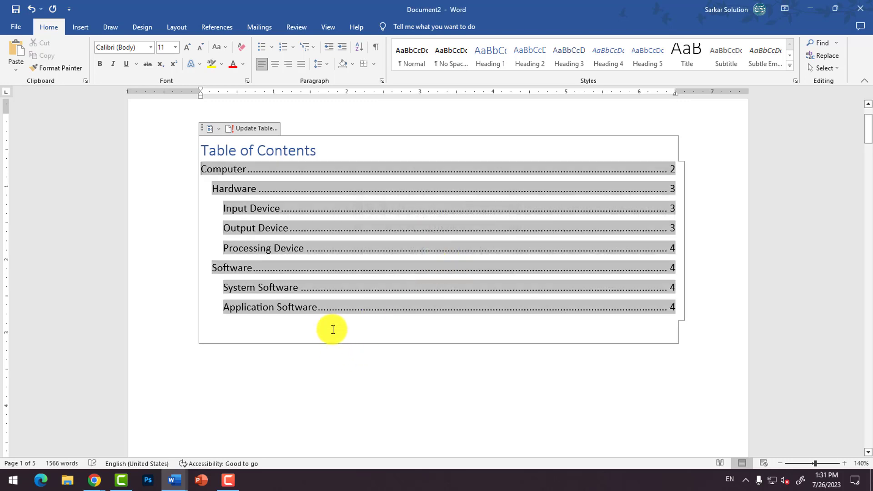
Step: Run the update of the entire table of contents a second time
{"action": "left_click", "coordinate": [327, 330]}
{"action": "scroll", "coordinate": [327, 325], "scroll_direction": "up", "scroll_amount": 3}
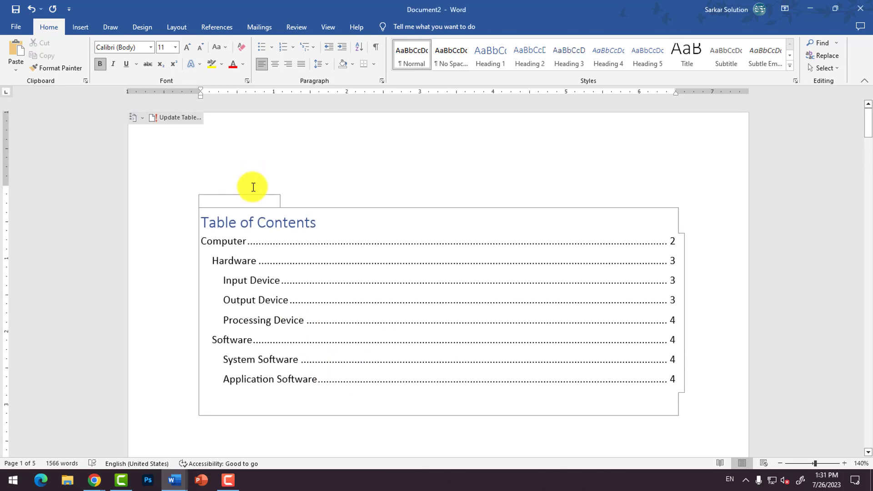
{"action": "left_click", "coordinate": [177, 119]}
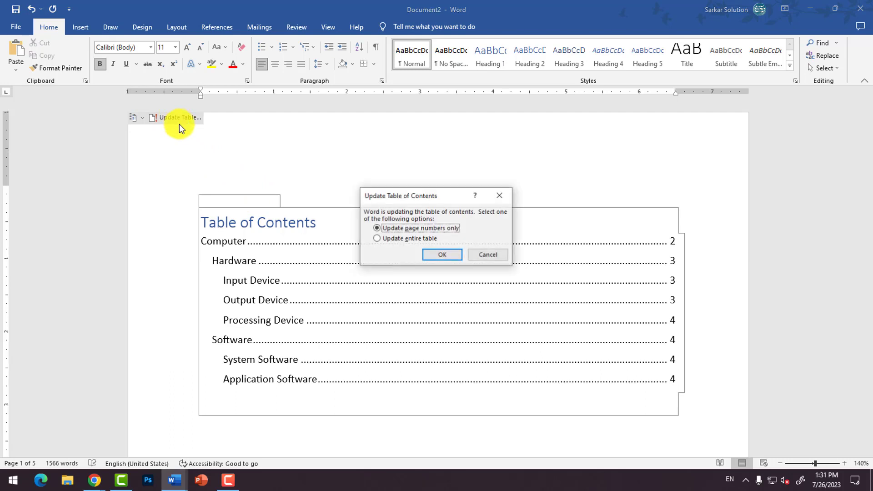
{"action": "left_click", "coordinate": [417, 241]}
{"action": "left_click", "coordinate": [438, 257]}
{"action": "scroll", "coordinate": [389, 294], "scroll_direction": "down", "scroll_amount": 6}
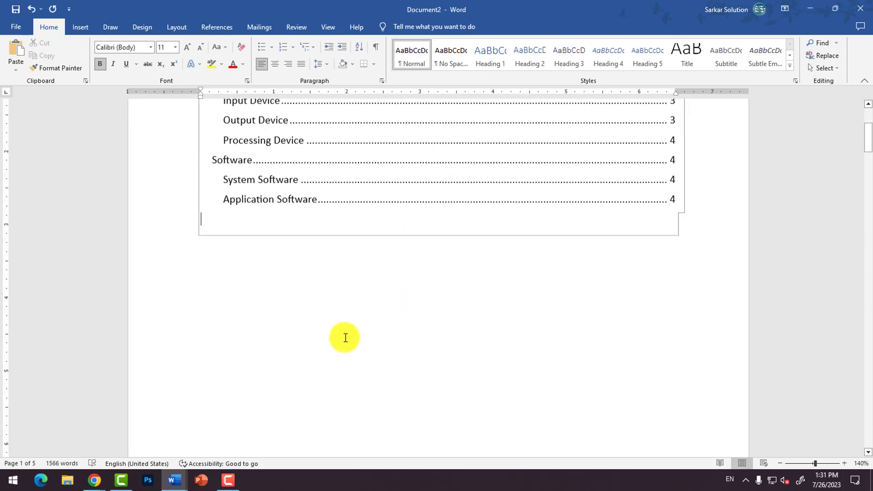
Step: Save the document as "Table of Contents" in the local Documents folder and return to its first page
{"action": "key", "text": "ctrl+s"}
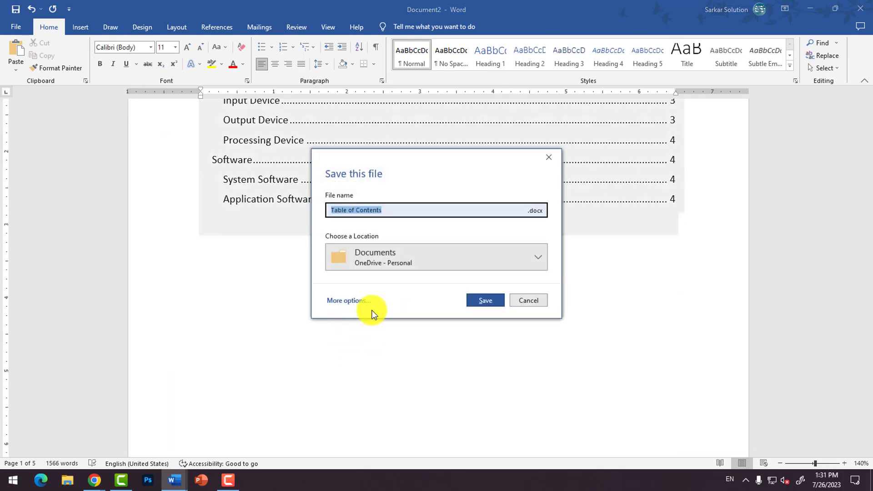
{"action": "left_click", "coordinate": [409, 255]}
{"action": "left_click", "coordinate": [386, 317]}
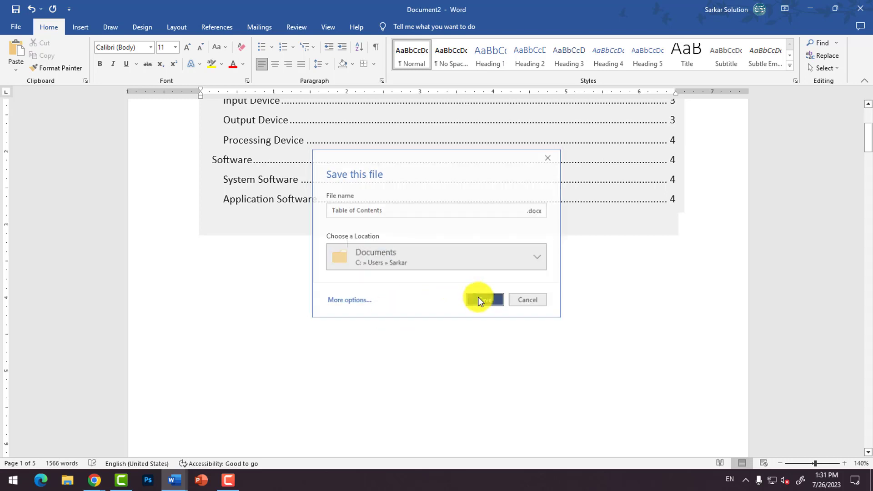
{"action": "left_click", "coordinate": [477, 299]}
{"action": "scroll", "coordinate": [366, 298], "scroll_direction": "up", "scroll_amount": 6}
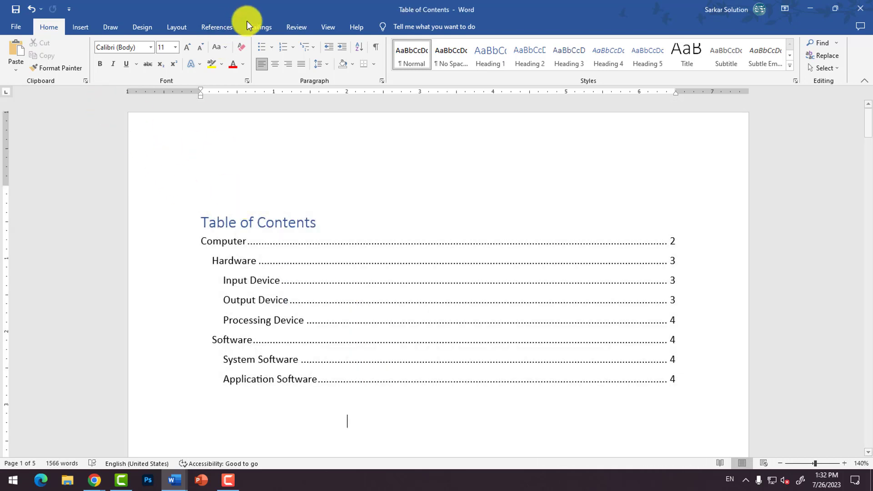
Step: Update only the page numbers of the table of contents
{"action": "left_click", "coordinate": [223, 27]}
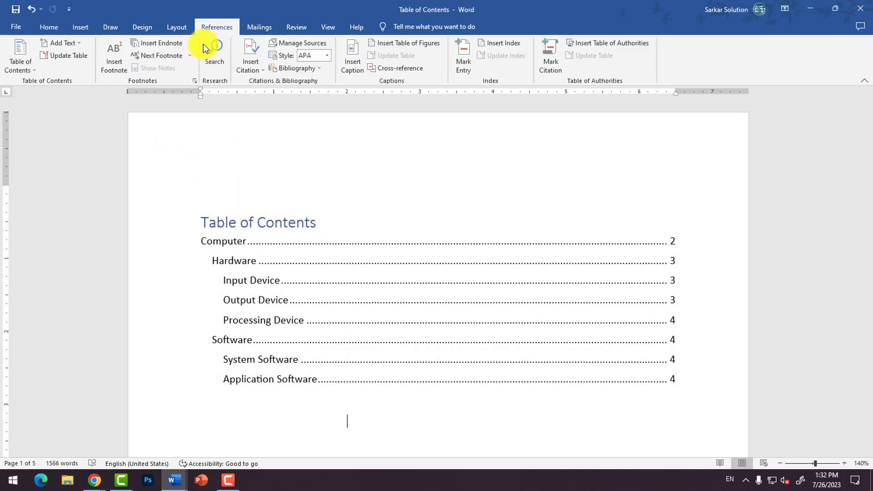
{"action": "left_click", "coordinate": [64, 56]}
{"action": "left_click", "coordinate": [397, 236]}
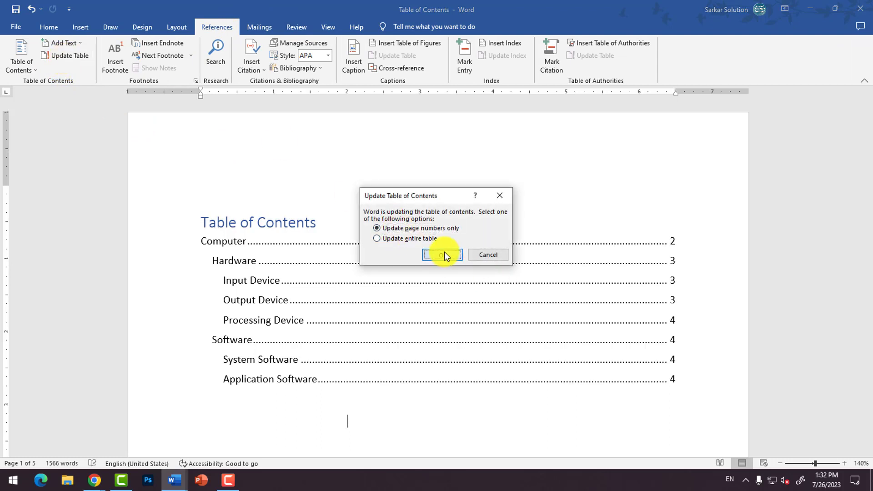
{"action": "left_click", "coordinate": [443, 254]}
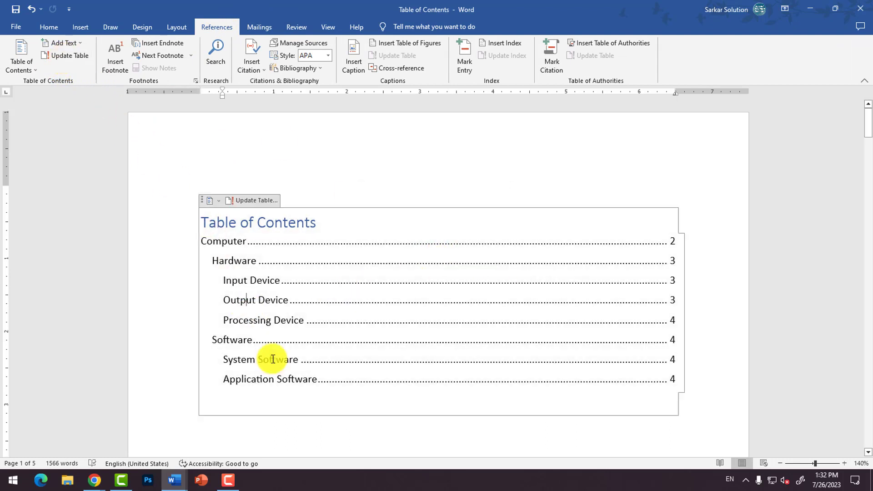
Step: Refresh the page numbers again using the update command attached to the table of contents frame
{"action": "left_click", "coordinate": [288, 398]}
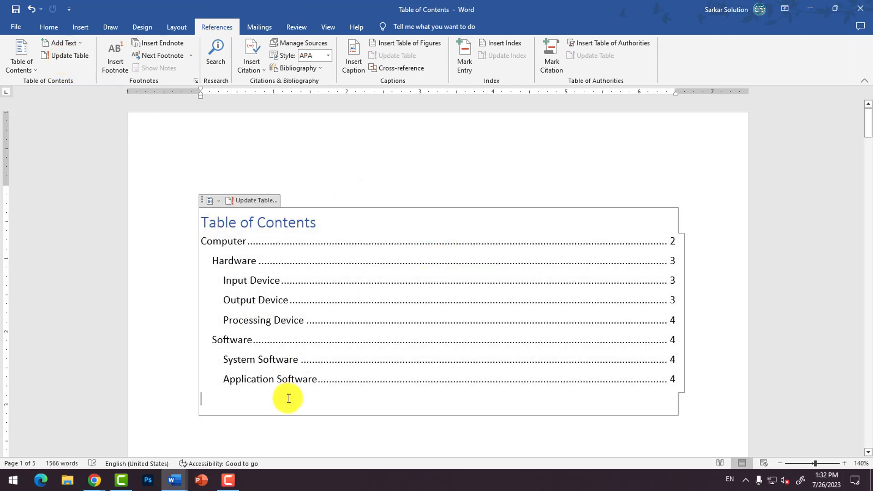
{"action": "left_click", "coordinate": [220, 204]}
{"action": "left_click", "coordinate": [160, 285]}
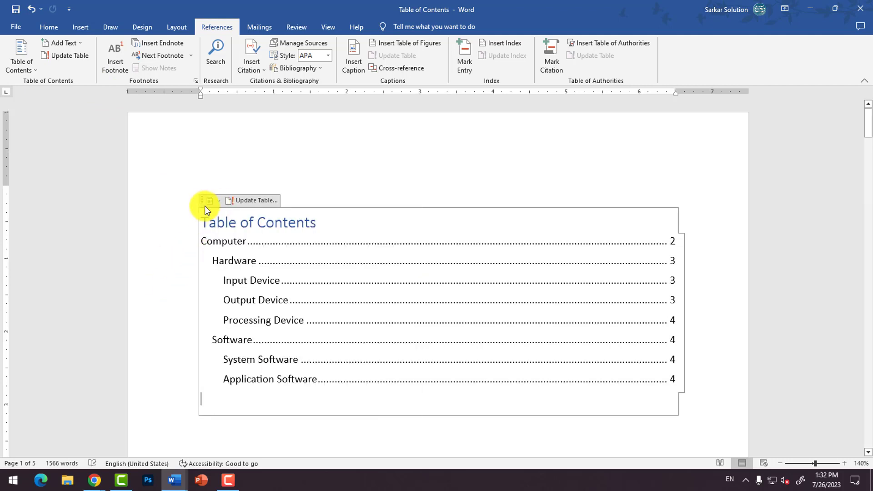
{"action": "left_click", "coordinate": [254, 201]}
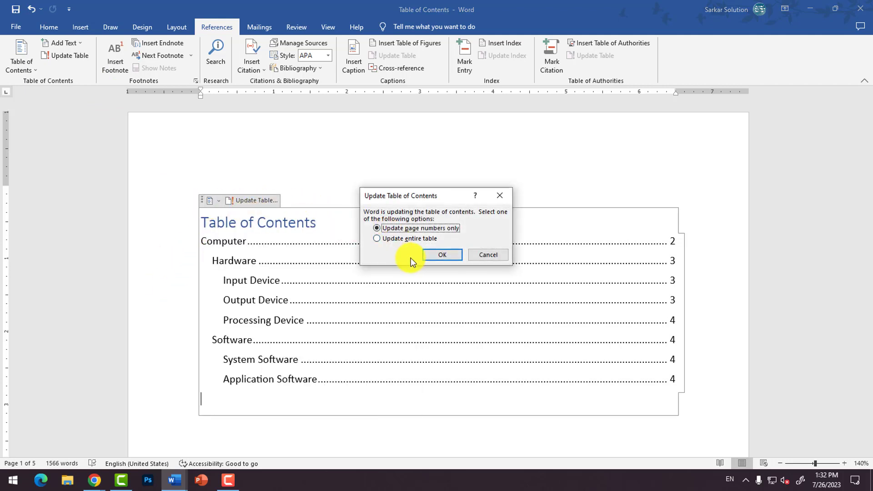
{"action": "left_click", "coordinate": [432, 258]}
Step: Reopen the saved "Table of Contents" document
{"action": "scroll", "coordinate": [266, 357], "scroll_direction": "down", "scroll_amount": 4}
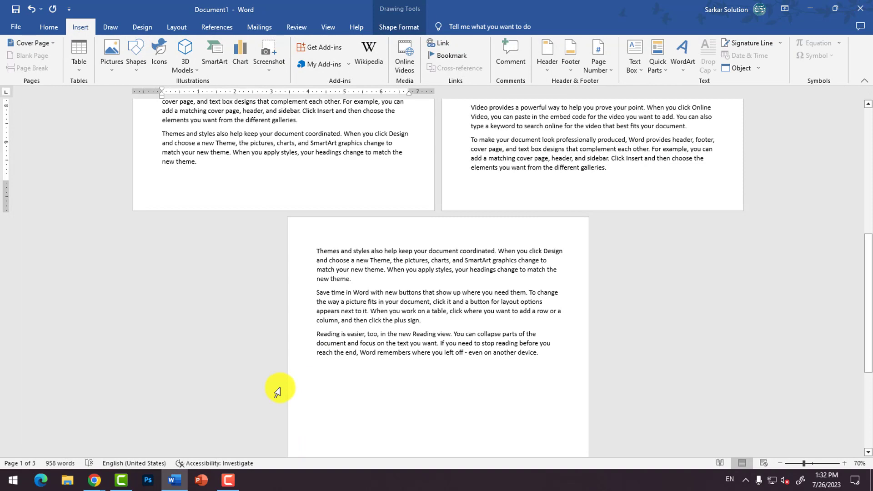
{"action": "key", "text": "ctrl+o"}
{"action": "left_click", "coordinate": [332, 176]}
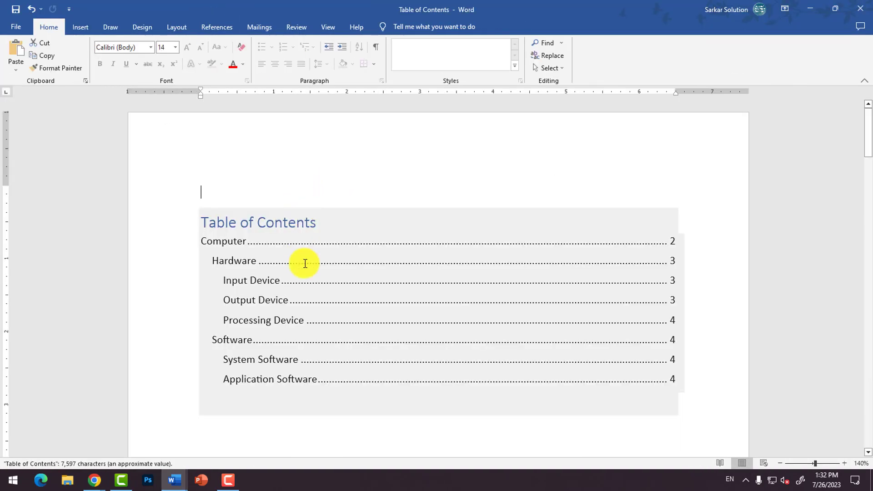
{"action": "scroll", "coordinate": [277, 229], "scroll_direction": "down", "scroll_amount": 1}
Step: Run the table of contents update in the reopened document
{"action": "left_click", "coordinate": [244, 184]}
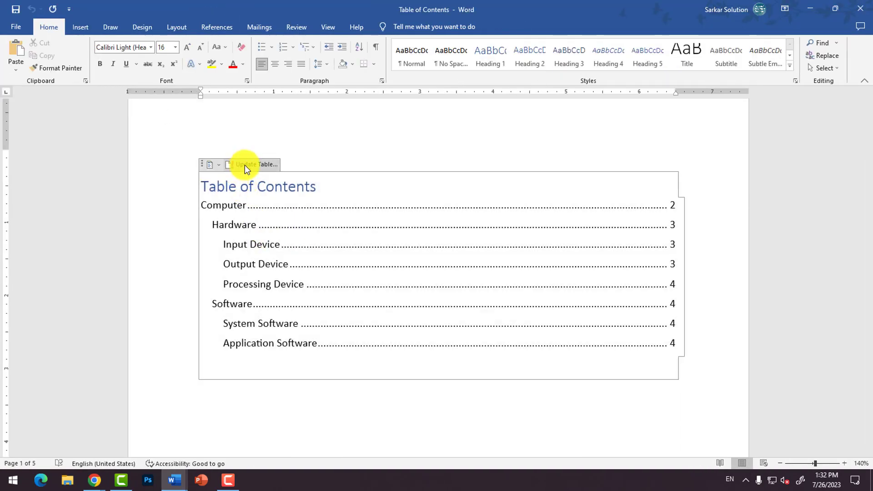
{"action": "left_click", "coordinate": [244, 165]}
{"action": "left_click", "coordinate": [440, 255]}
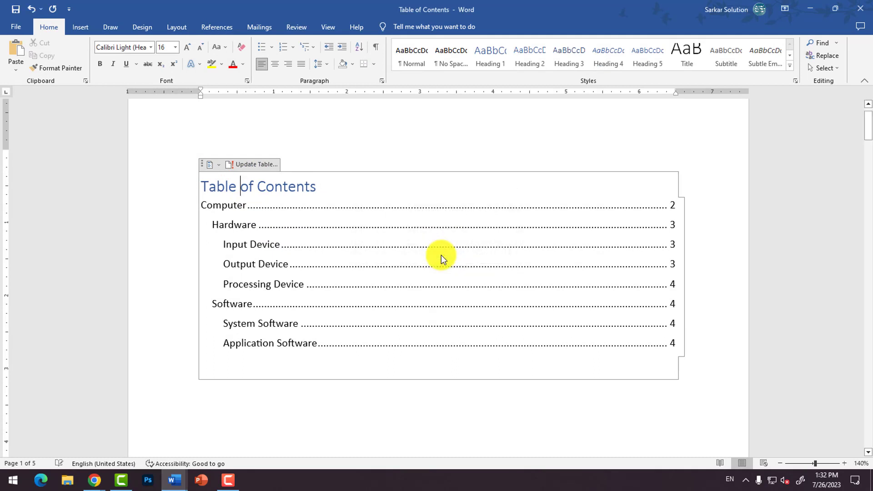
Step: Bring up the table of contents update options and dismiss them without updating
{"action": "left_click", "coordinate": [299, 370]}
{"action": "scroll", "coordinate": [299, 369], "scroll_direction": "down", "scroll_amount": 1}
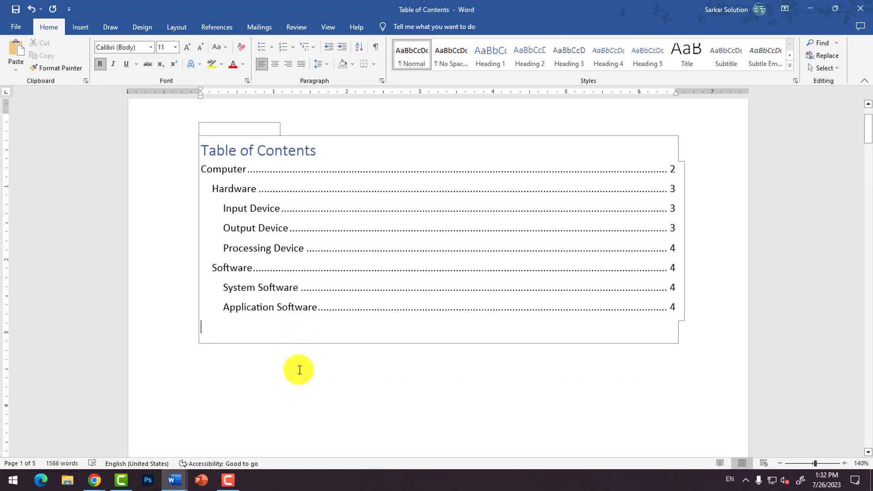
{"action": "key", "text": "BackSpace"}
{"action": "left_click", "coordinate": [271, 345]}
{"action": "left_click", "coordinate": [264, 331]}
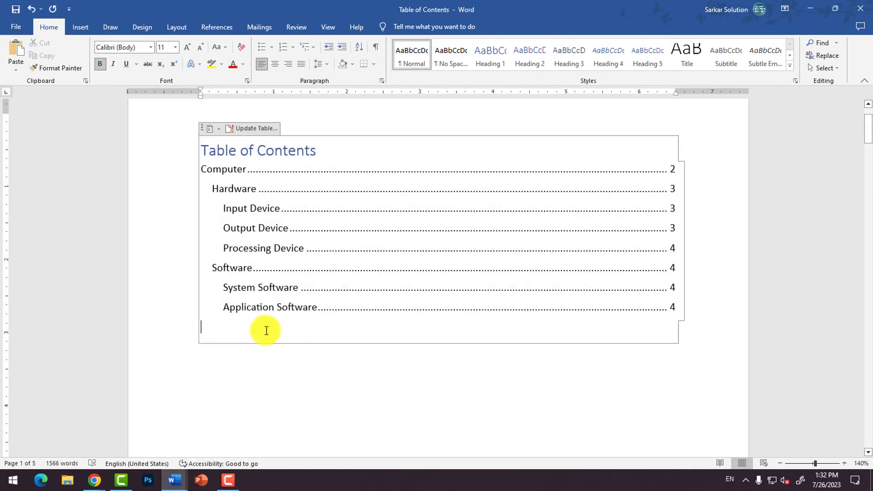
{"action": "left_click", "coordinate": [262, 128]}
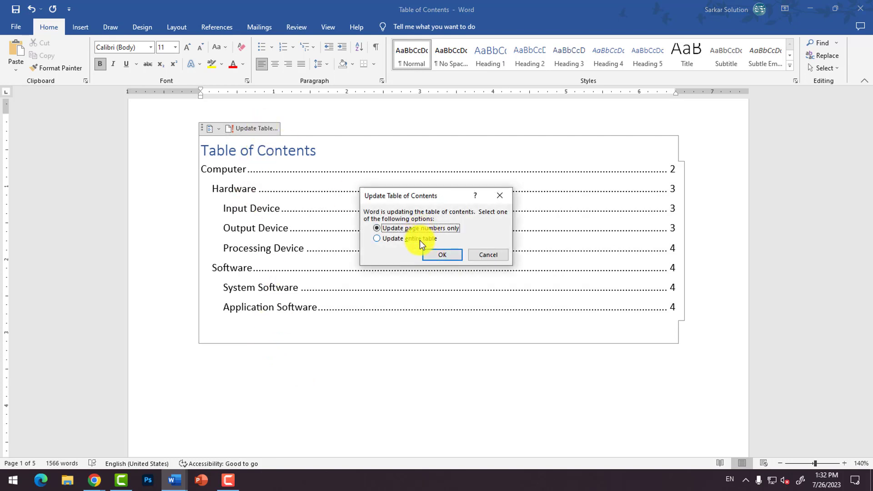
{"action": "left_click", "coordinate": [483, 256]}
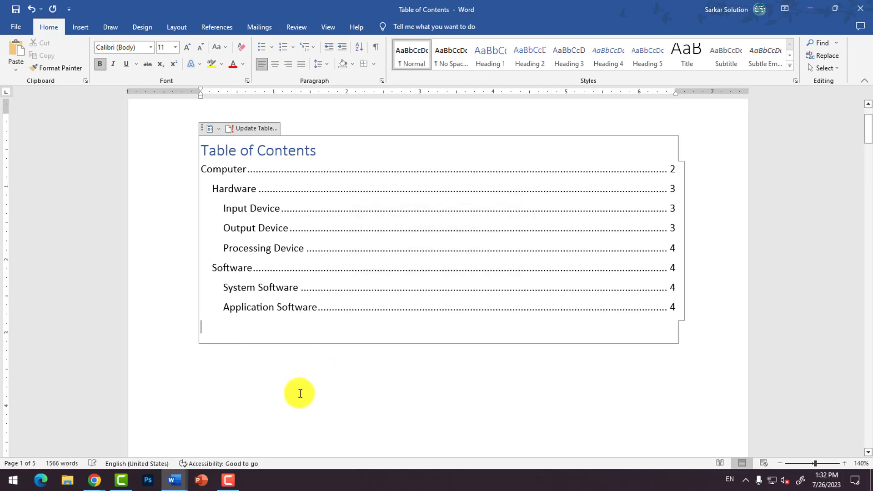
Step: Add a "Programming" heading in Heading 2 style after the sixth paragraph under "Computer" on page 2, with a blank line above it
{"action": "left_click", "coordinate": [300, 393]}
{"action": "scroll", "coordinate": [300, 393], "scroll_direction": "down", "scroll_amount": 15}
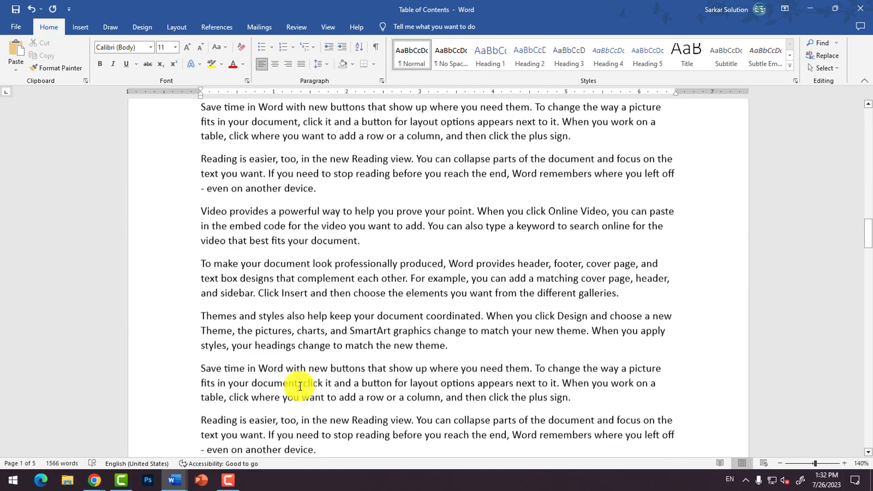
{"action": "scroll", "coordinate": [300, 386], "scroll_direction": "down", "scroll_amount": 8}
{"action": "left_click", "coordinate": [381, 255]}
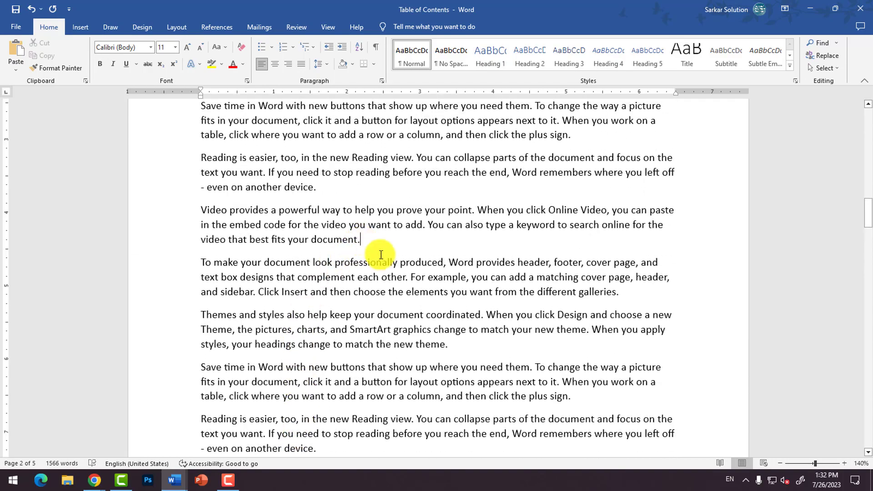
{"action": "key", "text": "Return"}
{"action": "key", "text": "Return"}
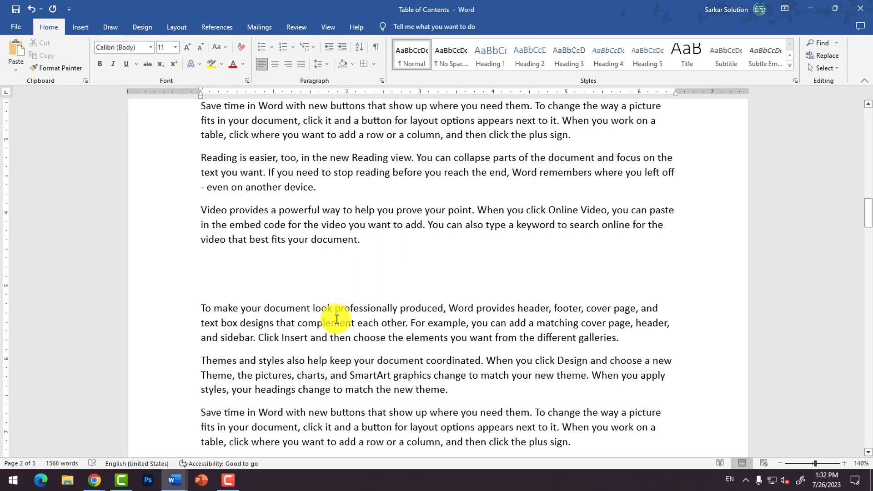
{"action": "type", "text": "P"}
{"action": "scroll", "coordinate": [335, 319], "scroll_direction": "up", "scroll_amount": 15}
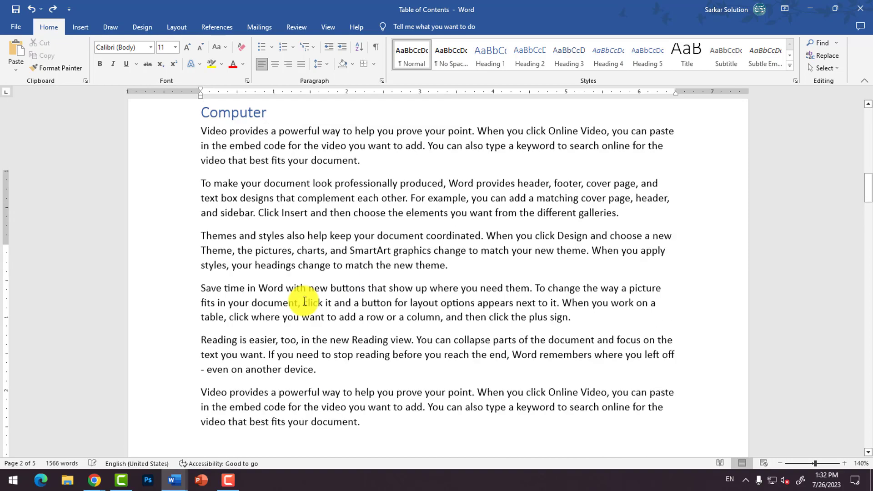
{"action": "scroll", "coordinate": [304, 301], "scroll_direction": "down", "scroll_amount": 3}
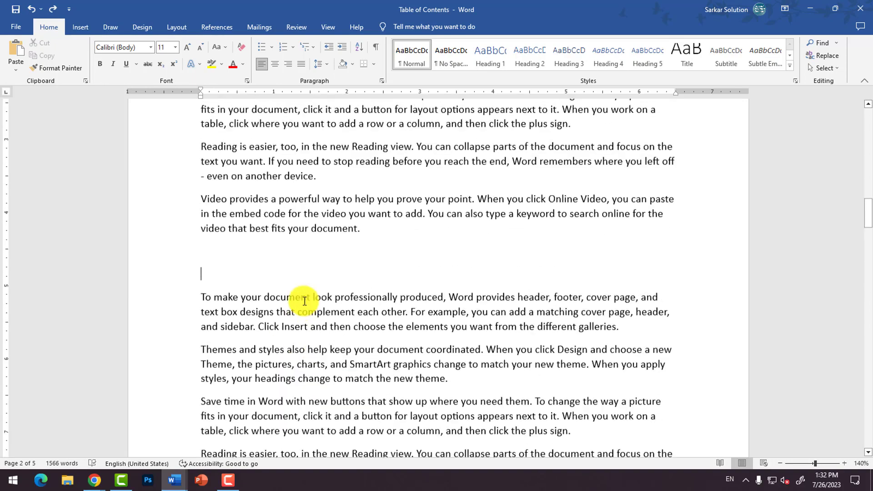
{"action": "type", "text": "rogramming"}
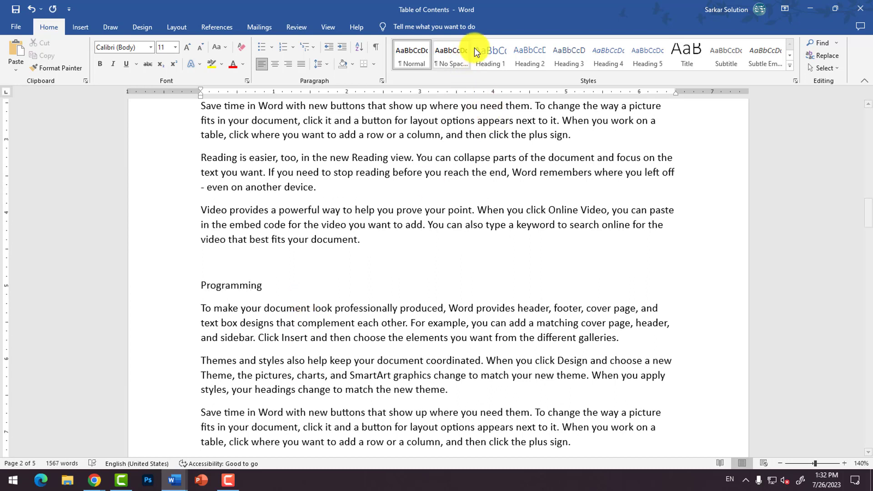
{"action": "left_click", "coordinate": [525, 57]}
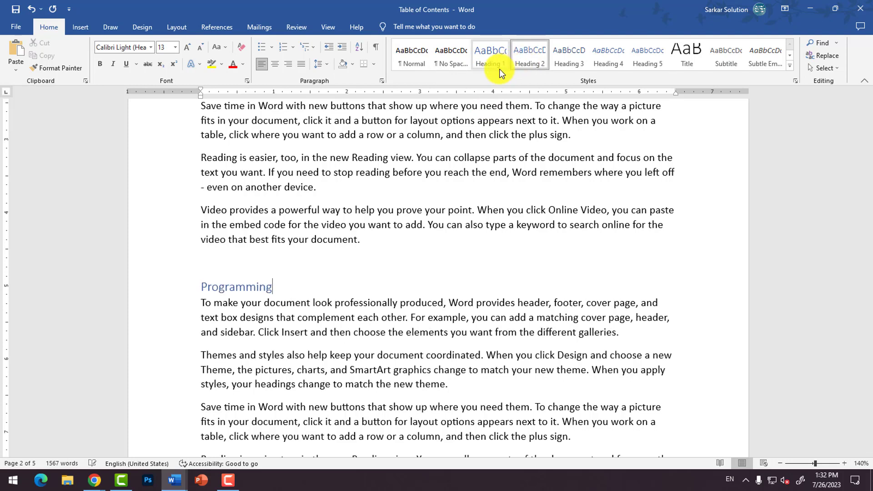
Step: Update the entire table of contents on the first page to include the "Programming" heading
{"action": "scroll", "coordinate": [392, 257], "scroll_direction": "up", "scroll_amount": 6}
{"action": "scroll", "coordinate": [392, 258], "scroll_direction": "up", "scroll_amount": 10}
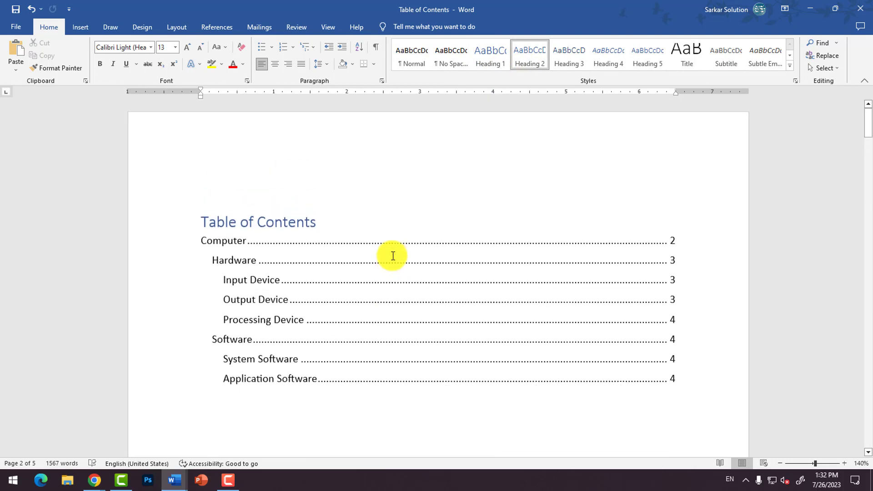
{"action": "left_click", "coordinate": [224, 222]}
{"action": "left_click", "coordinate": [237, 205]}
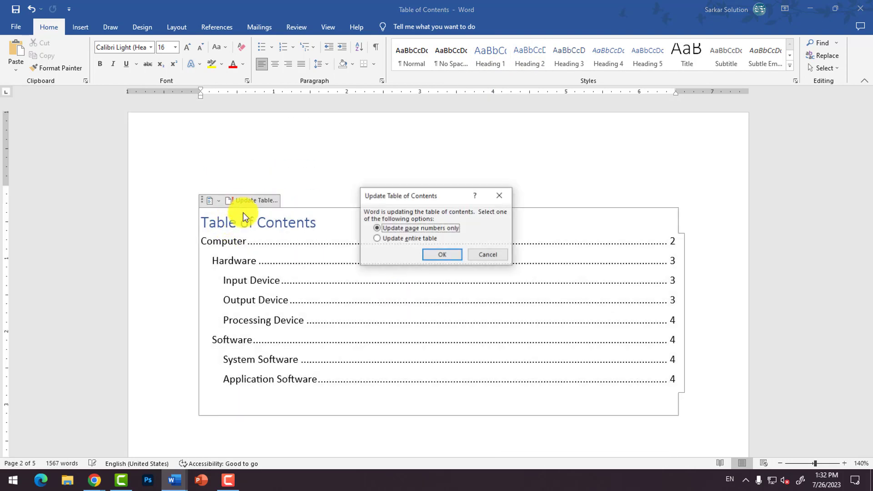
{"action": "left_click", "coordinate": [409, 235]}
{"action": "left_click", "coordinate": [441, 255]}
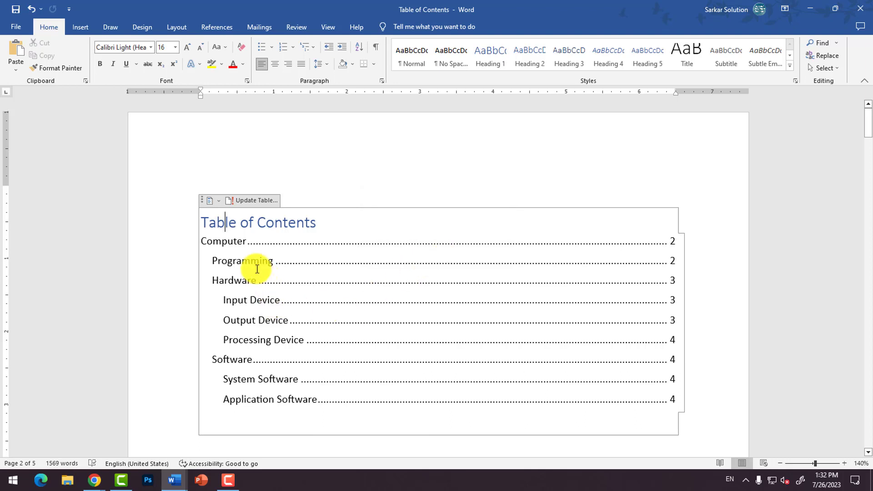
Step: Insert a page break in the blank area below the table of contents
{"action": "scroll", "coordinate": [291, 387], "scroll_direction": "down", "scroll_amount": 2}
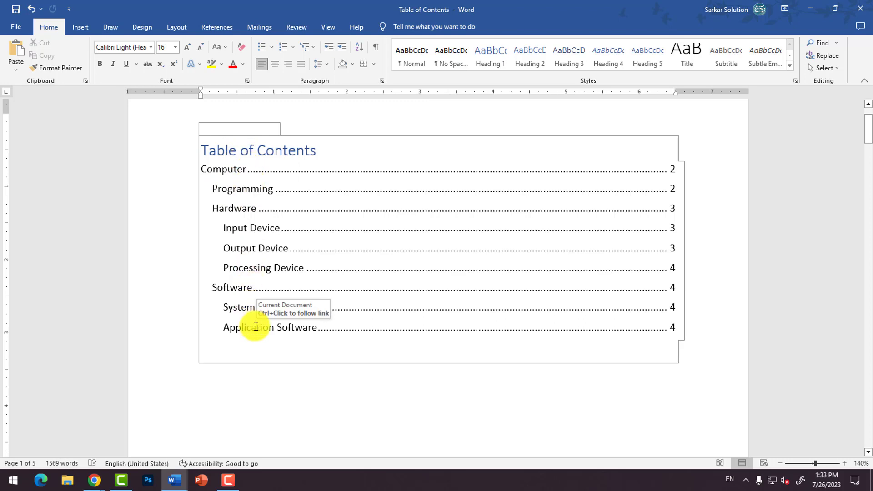
{"action": "scroll", "coordinate": [471, 246], "scroll_direction": "down", "scroll_amount": 1}
{"action": "scroll", "coordinate": [319, 216], "scroll_direction": "up", "scroll_amount": 2}
{"action": "left_click", "coordinate": [283, 229]}
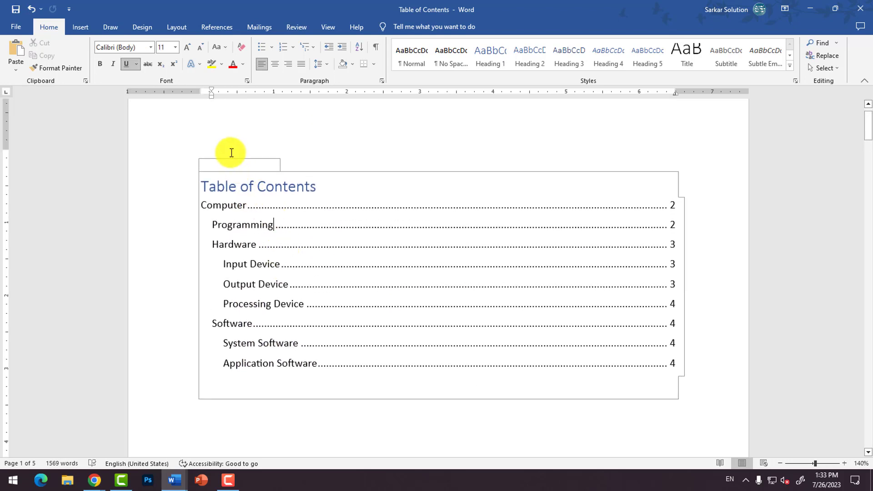
{"action": "scroll", "coordinate": [306, 349], "scroll_direction": "down", "scroll_amount": 3}
{"action": "left_click", "coordinate": [301, 343]}
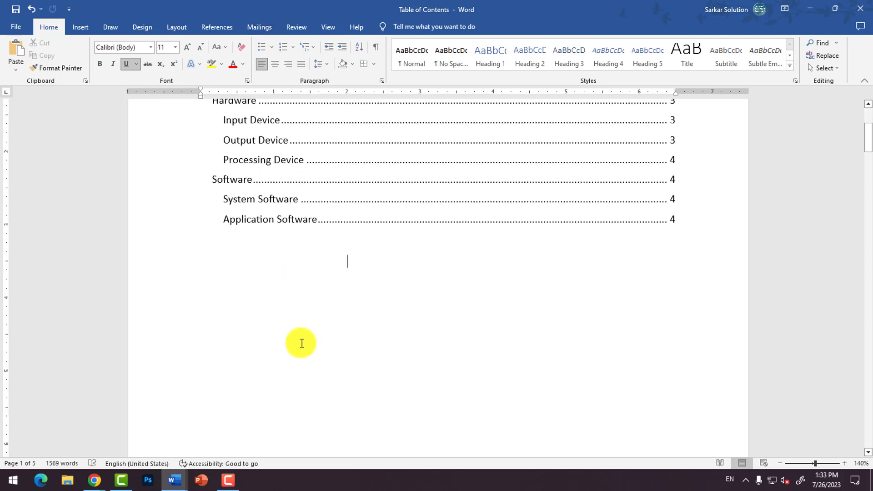
{"action": "key", "text": "ctrl+Return"}
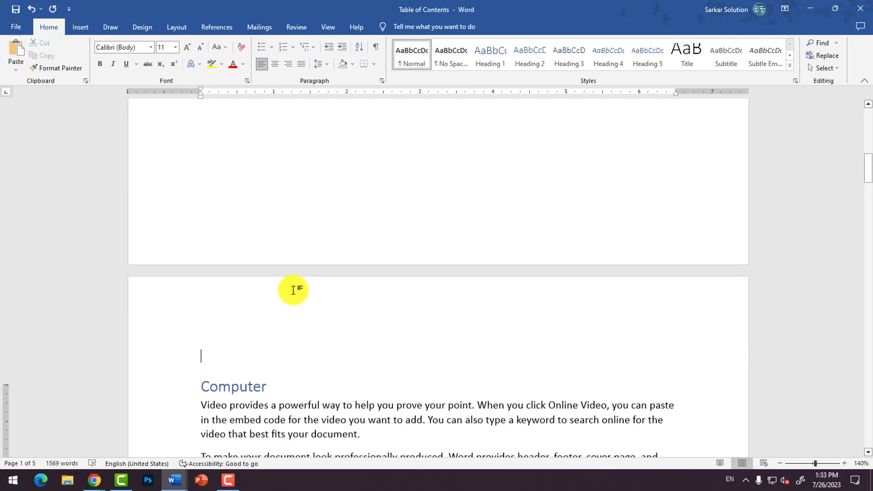
Step: Delete the whole table of contents from the first page, including its empty frame
{"action": "scroll", "coordinate": [293, 290], "scroll_direction": "up", "scroll_amount": 10}
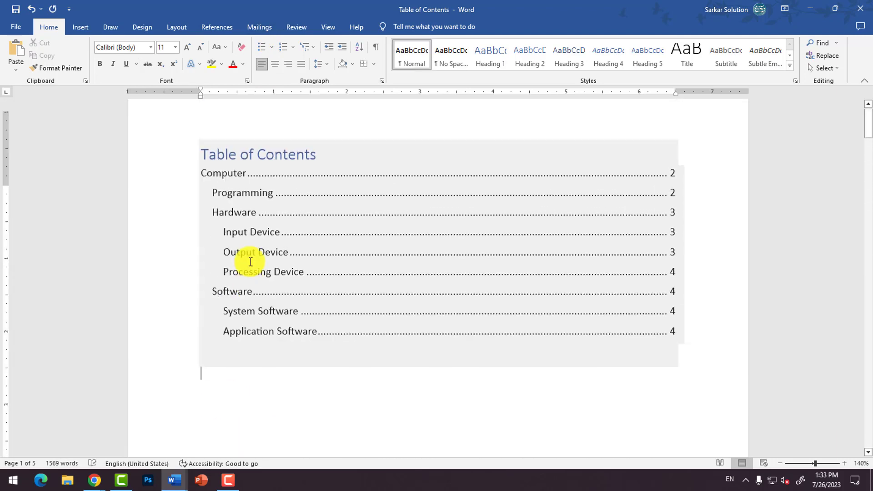
{"action": "scroll", "coordinate": [241, 227], "scroll_direction": "up", "scroll_amount": 2}
{"action": "left_click", "coordinate": [228, 222]}
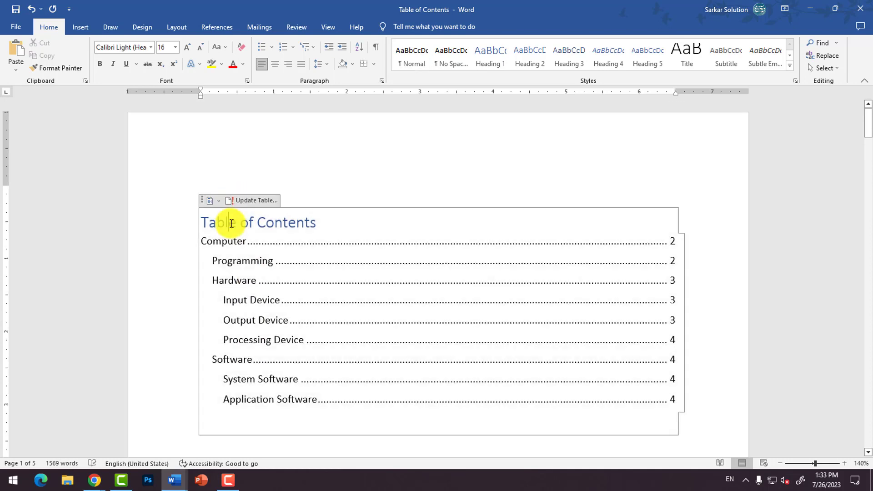
{"action": "left_click", "coordinate": [204, 200]}
{"action": "key", "text": "Delete"}
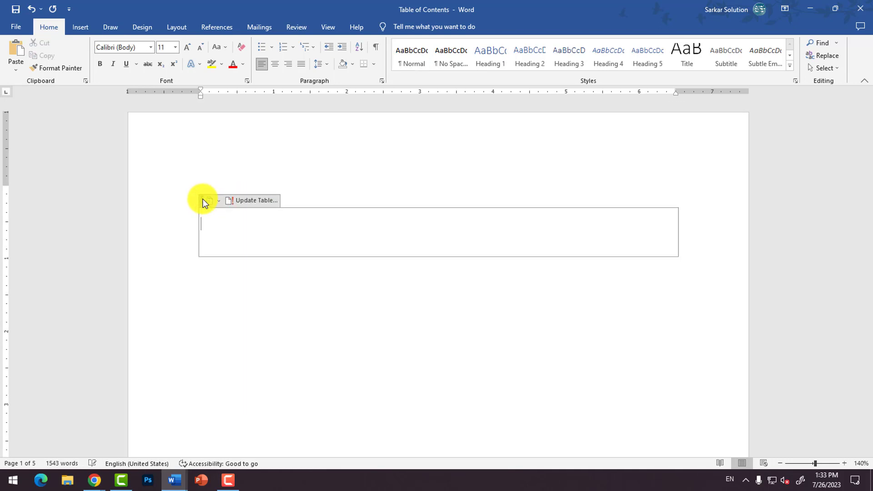
{"action": "left_click", "coordinate": [204, 201]}
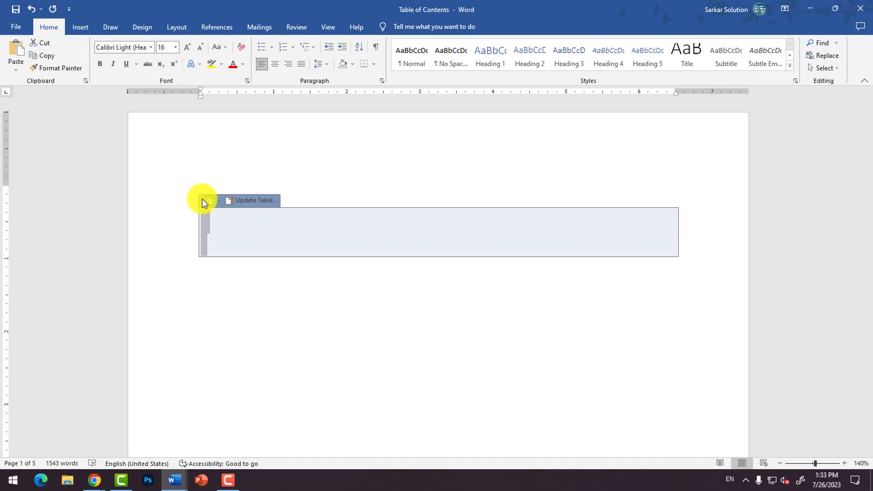
{"action": "key", "text": "Delete"}
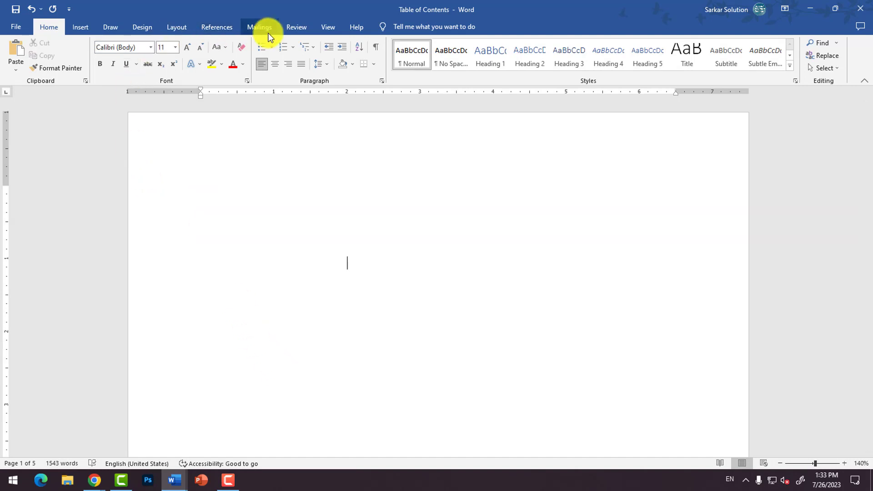
Step: Insert a new table of contents on the first page using the built-in "Automatic Table 1" design
{"action": "left_click", "coordinate": [217, 27]}
{"action": "left_click", "coordinate": [19, 63]}
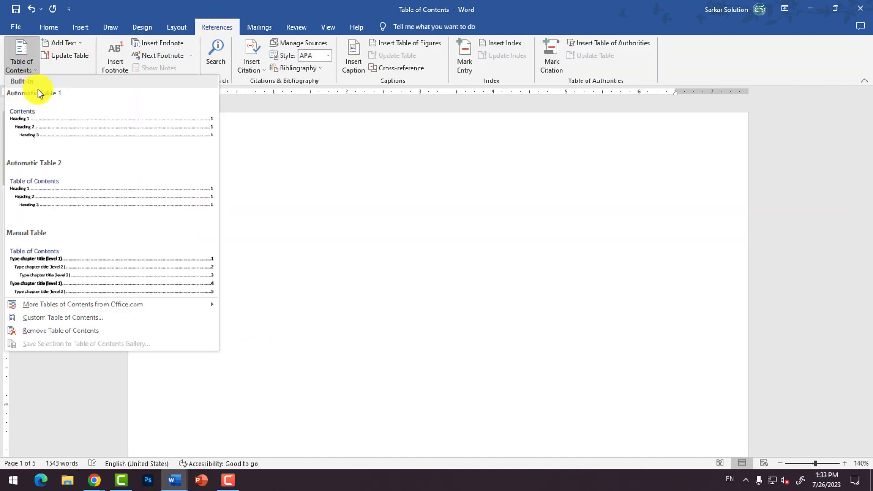
{"action": "left_click", "coordinate": [36, 130]}
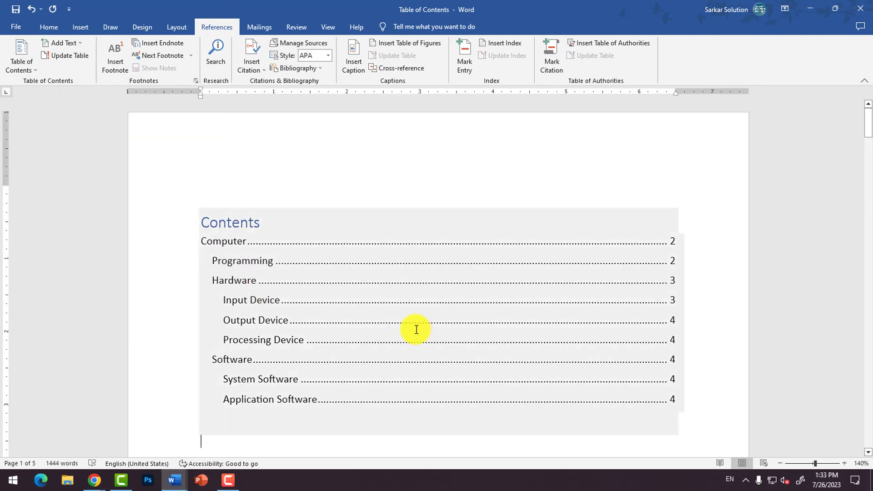
{"action": "scroll", "coordinate": [293, 274], "scroll_direction": "down", "scroll_amount": 4}
{"action": "left_click", "coordinate": [301, 348]}
{"action": "scroll", "coordinate": [298, 337], "scroll_direction": "up", "scroll_amount": 4}
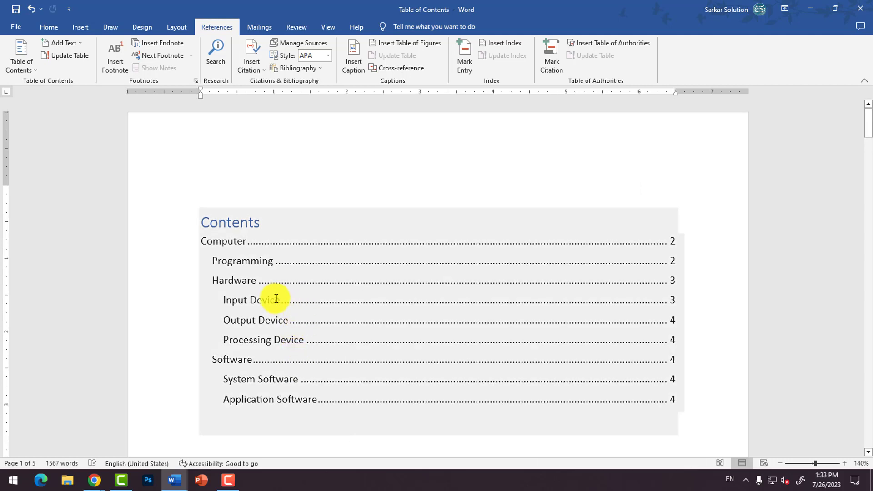
{"action": "scroll", "coordinate": [299, 389], "scroll_direction": "down", "scroll_amount": 4}
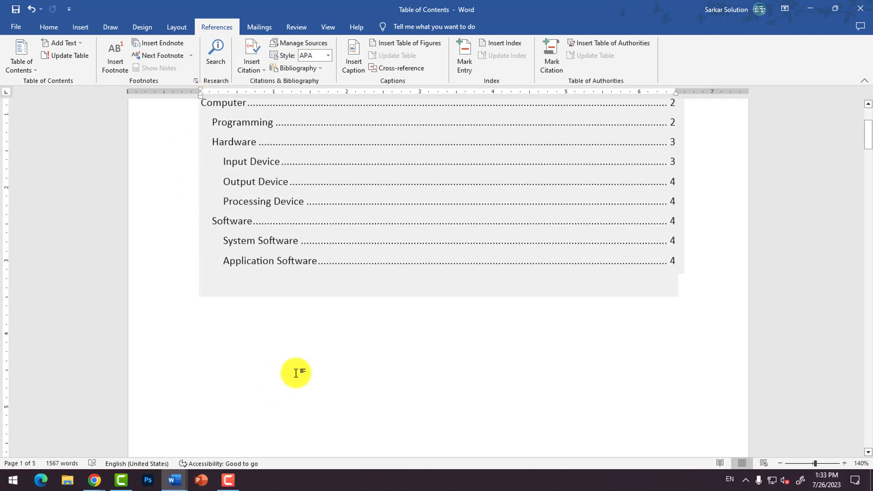
Step: Add a blank line below the table of contents and insert the built-in "Manual Table" design in place of the automatic one
{"action": "left_click", "coordinate": [265, 359]}
{"action": "key", "text": "Return"}
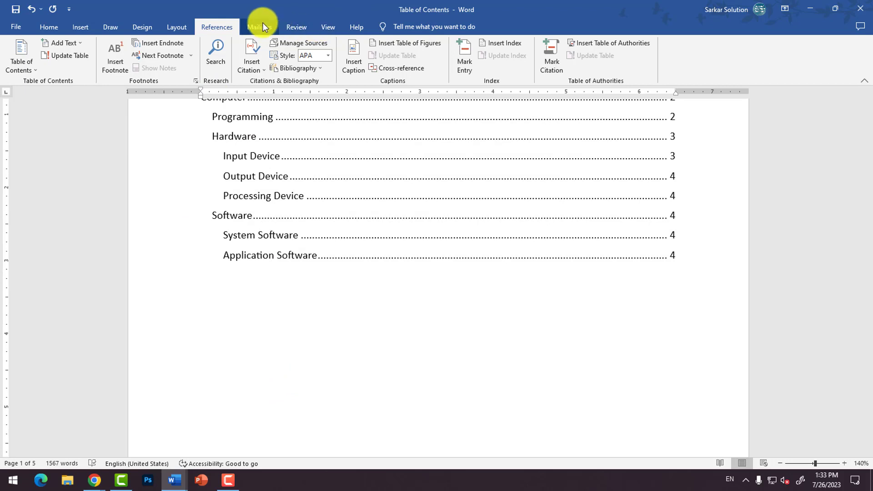
{"action": "left_click", "coordinate": [263, 26]}
{"action": "left_click", "coordinate": [214, 27]}
{"action": "left_click", "coordinate": [18, 59]}
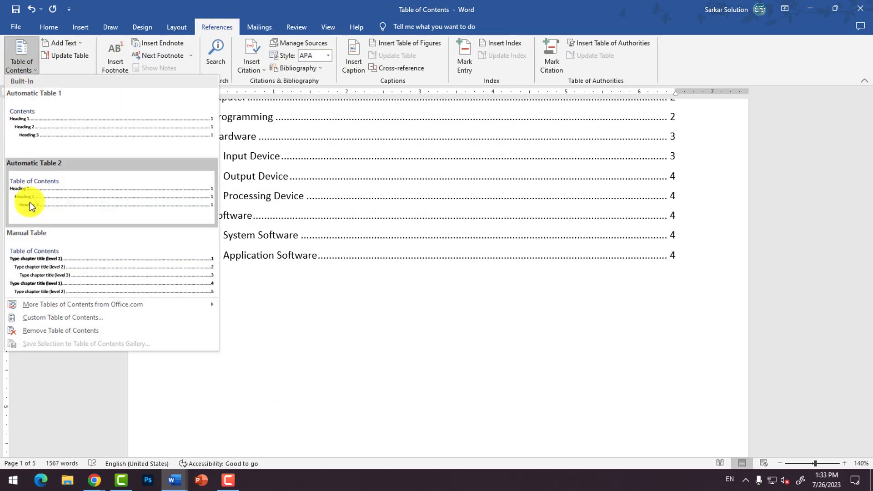
{"action": "left_click", "coordinate": [46, 268]}
{"action": "scroll", "coordinate": [205, 275], "scroll_direction": "up", "scroll_amount": 3}
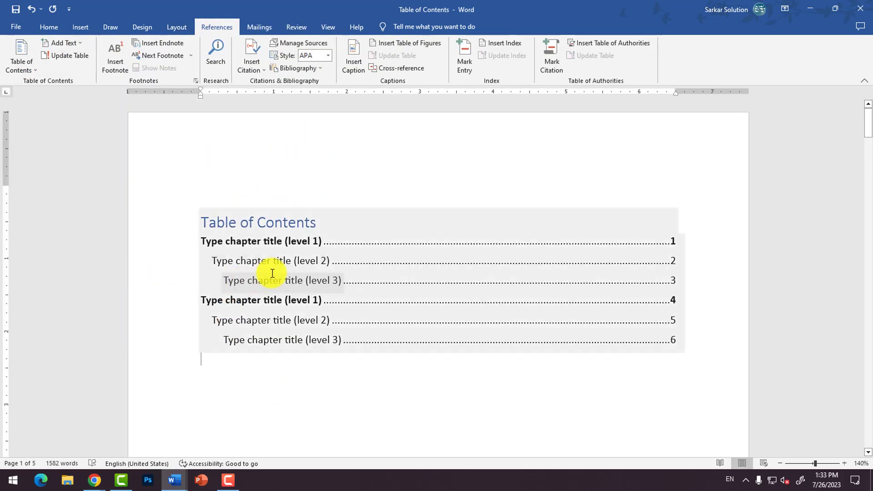
Step: Delete the entire manual table of contents, including its heading and placeholder chapter titles, from the first page
{"action": "left_click", "coordinate": [279, 270]}
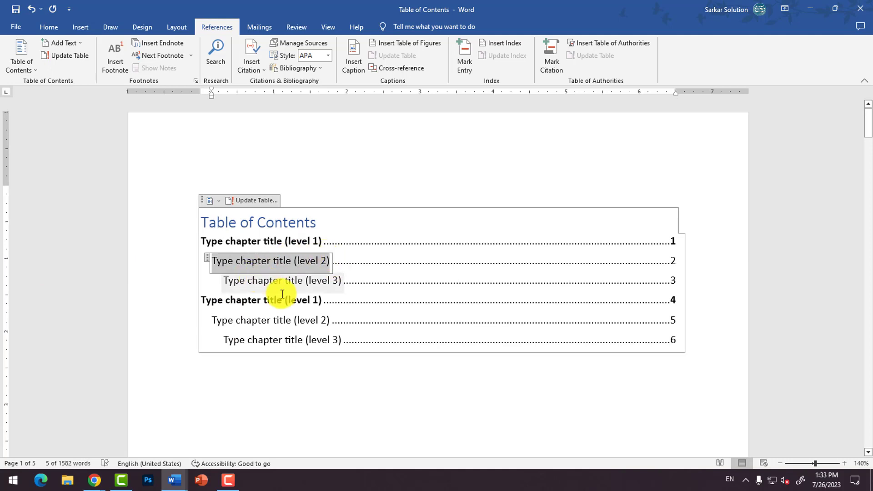
{"action": "left_click", "coordinate": [289, 381]}
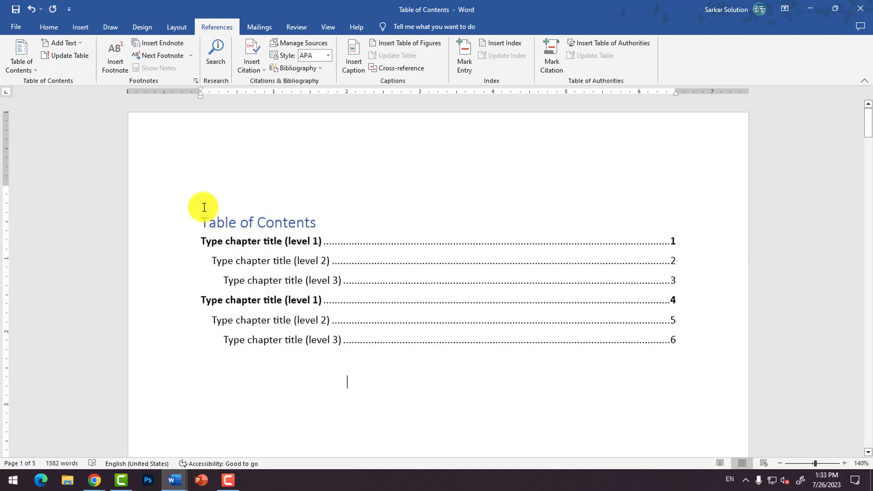
{"action": "left_click_drag", "start_coordinate": [312, 302], "coordinate": [437, 362]}
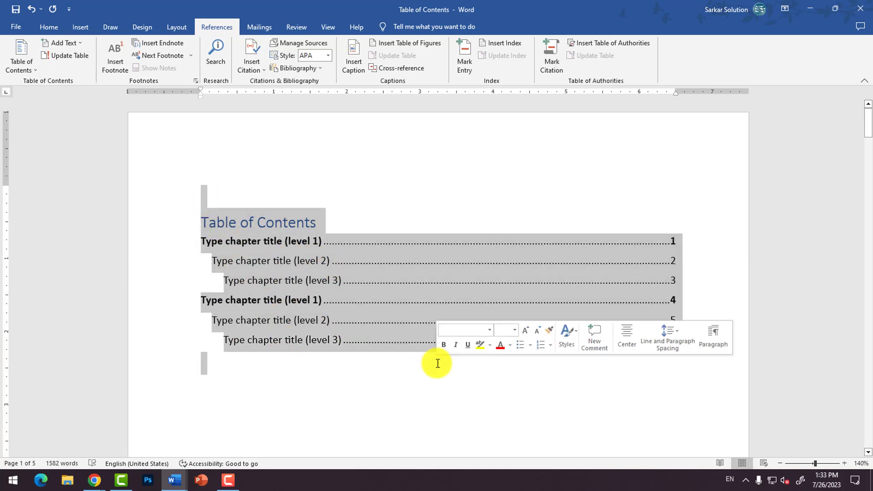
{"action": "key", "text": "Delete"}
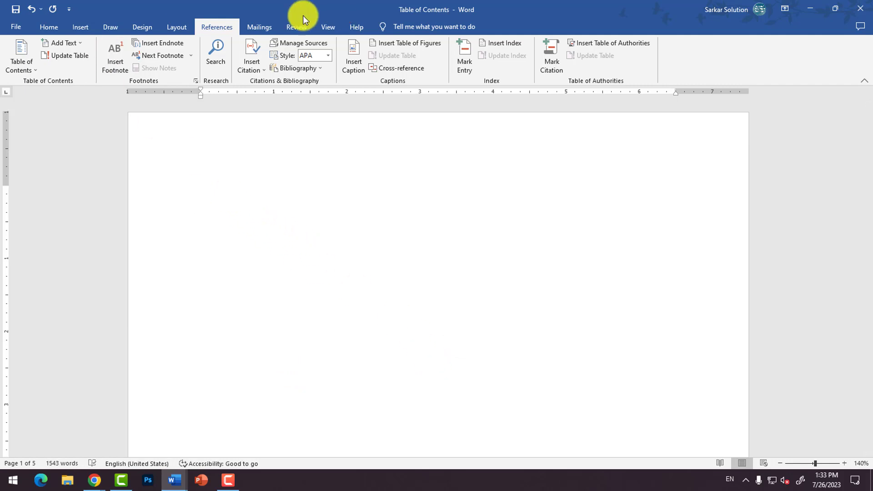
Step: Examine the print preview in the custom table of contents settings and leave without inserting a table
{"action": "left_click", "coordinate": [20, 59]}
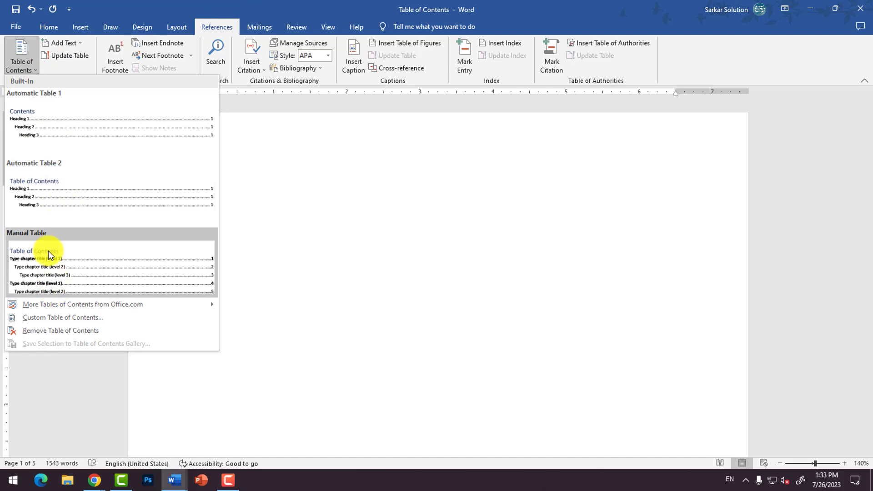
{"action": "left_click", "coordinate": [55, 321]}
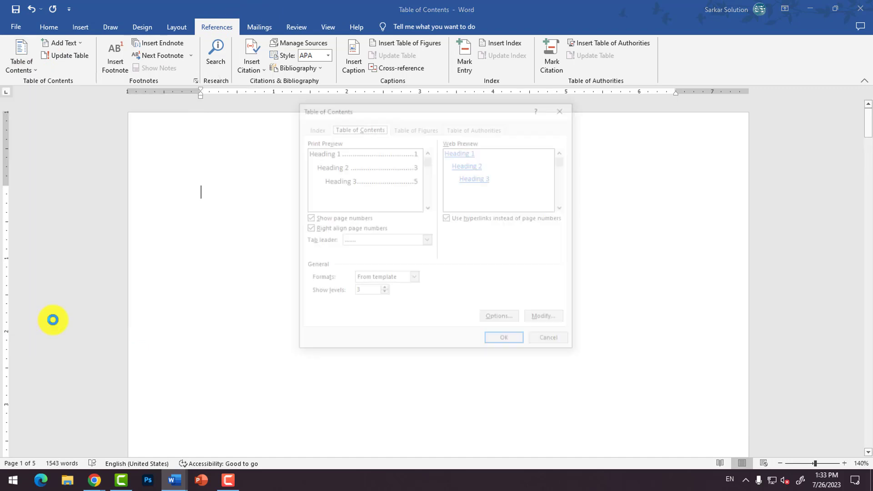
{"action": "left_click_drag", "start_coordinate": [427, 165], "coordinate": [428, 198]}
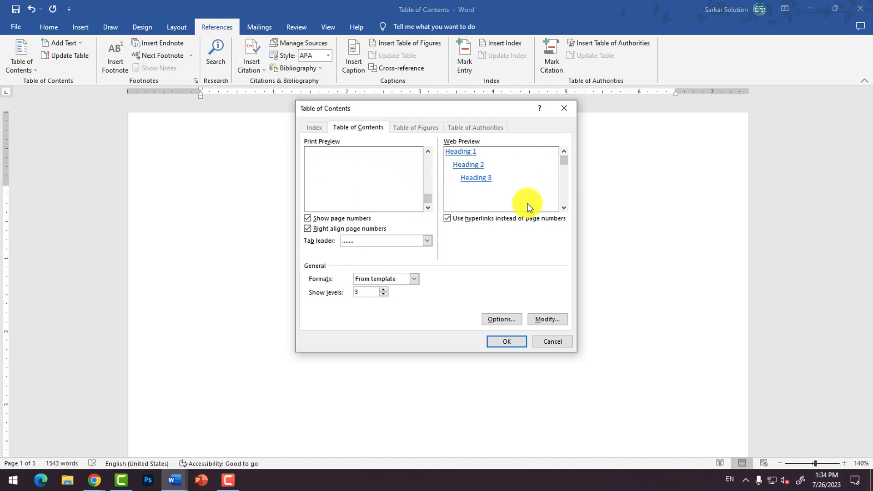
{"action": "left_click", "coordinate": [553, 345]}
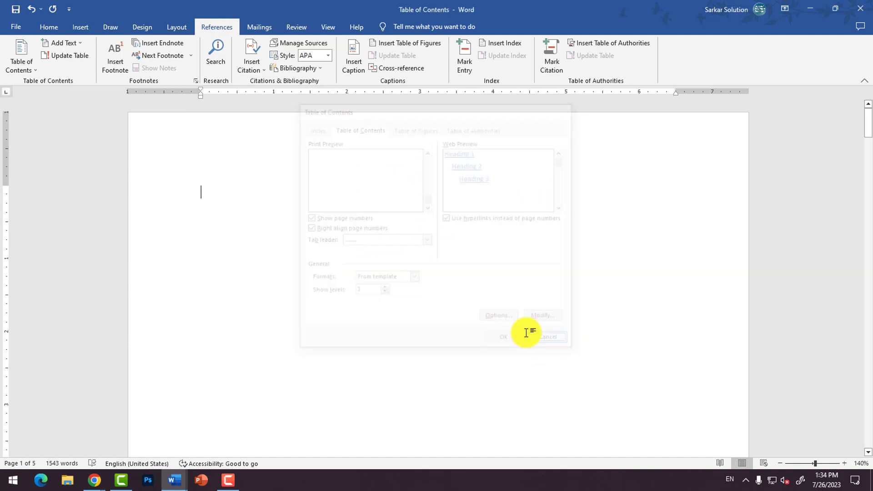
{"action": "left_click", "coordinate": [27, 70]}
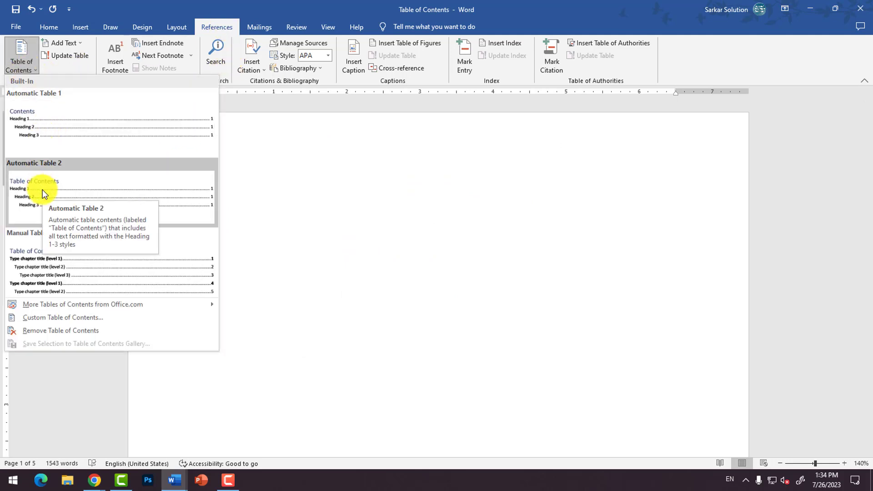
{"action": "left_click", "coordinate": [292, 221]}
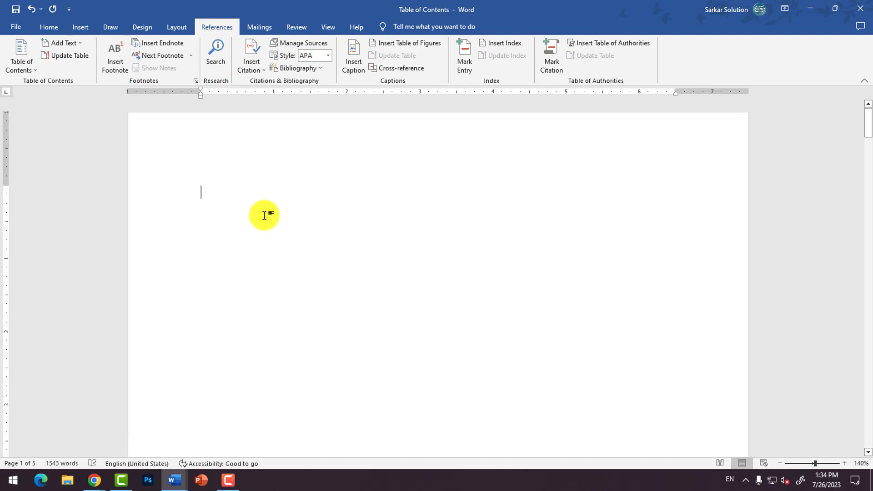
Step: Switch to the open Document1 file and go to the "Hardware" paragraph at the start of page 1
{"action": "scroll", "coordinate": [218, 444], "scroll_direction": "down", "scroll_amount": 1}
{"action": "mouse_move", "coordinate": [162, 469]}
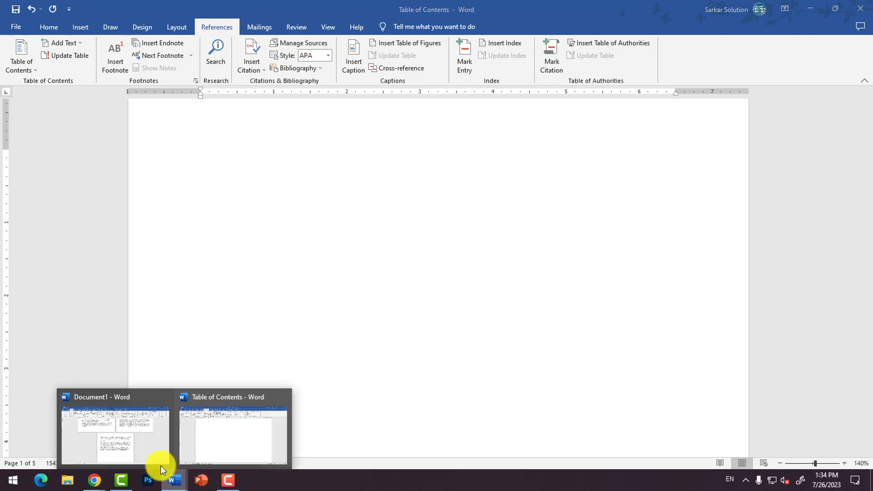
{"action": "left_click", "coordinate": [131, 439]}
{"action": "scroll", "coordinate": [366, 279], "scroll_direction": "up", "scroll_amount": 5}
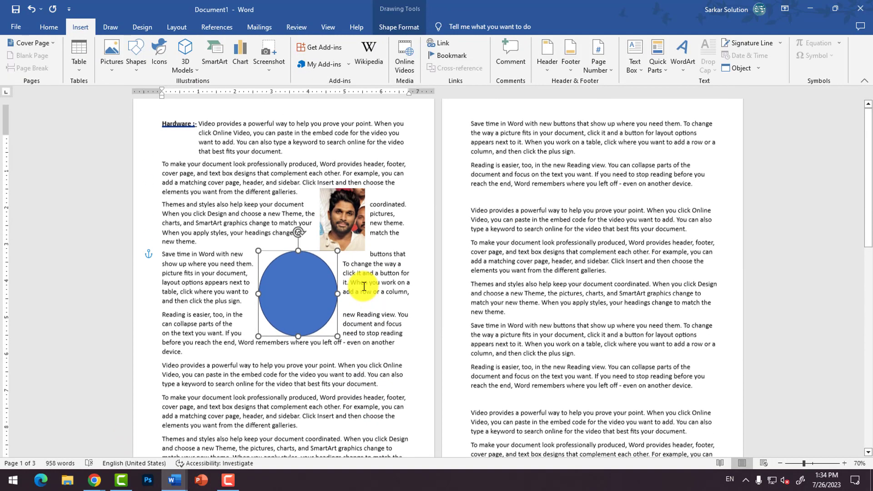
{"action": "left_click", "coordinate": [278, 206]}
{"action": "scroll", "coordinate": [213, 200], "scroll_direction": "up", "scroll_amount": 5, "text": "ctrl"}
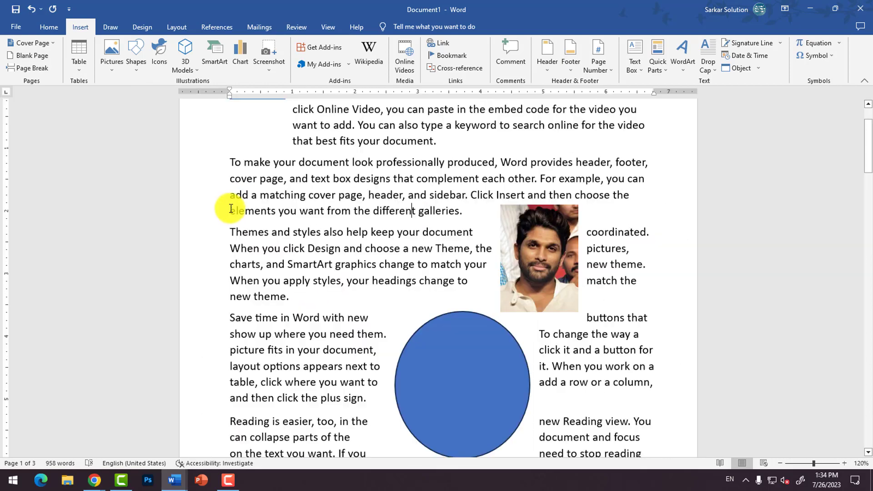
{"action": "scroll", "coordinate": [252, 190], "scroll_direction": "up", "scroll_amount": 3, "text": "ctrl"}
{"action": "left_click", "coordinate": [464, 213]}
{"action": "scroll", "coordinate": [364, 216], "scroll_direction": "up", "scroll_amount": 3}
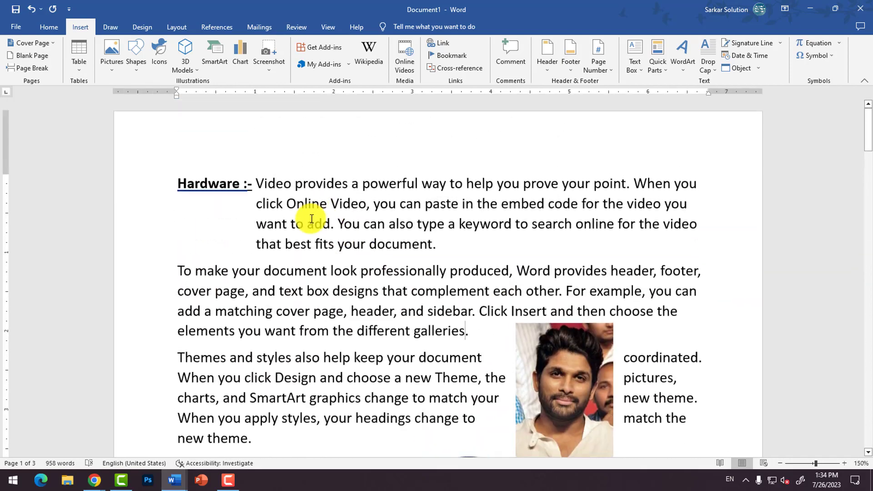
Step: Add "Prog." at the end of the "Hardware" paragraph and replace the word "Prog" with "cwa"
{"action": "left_click", "coordinate": [452, 244]}
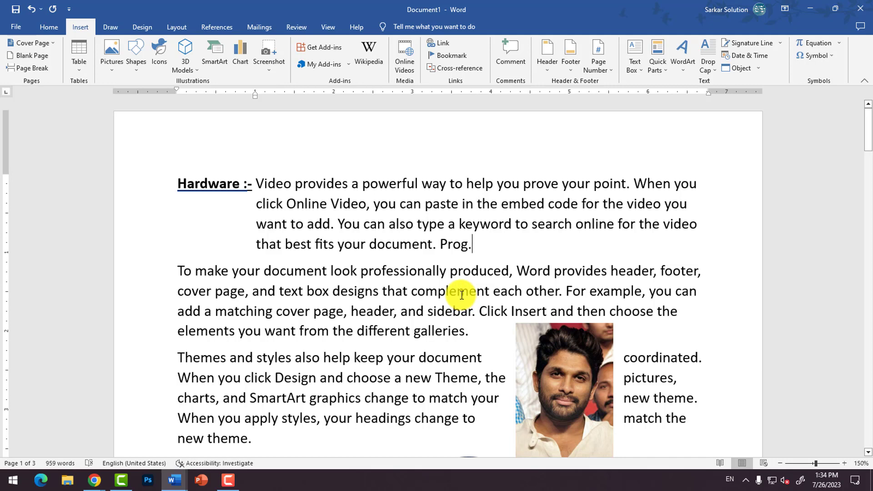
{"action": "left_click_drag", "start_coordinate": [440, 244], "coordinate": [468, 245]}
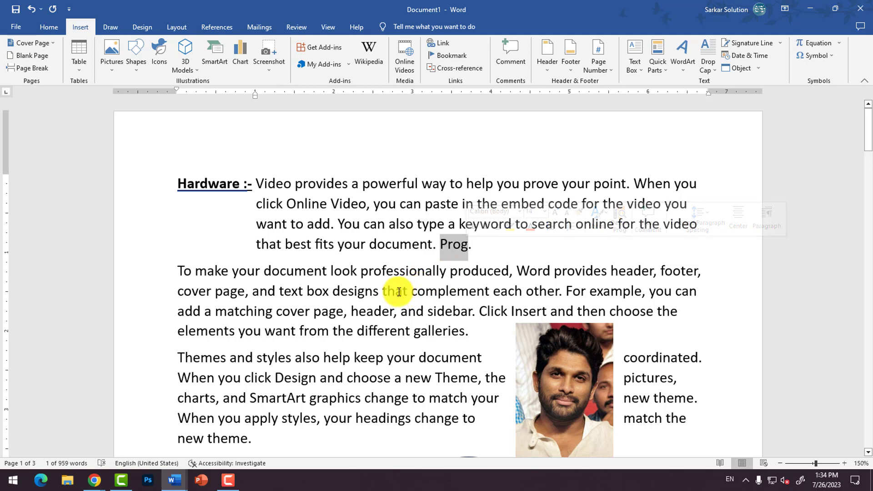
{"action": "left_click", "coordinate": [469, 245]}
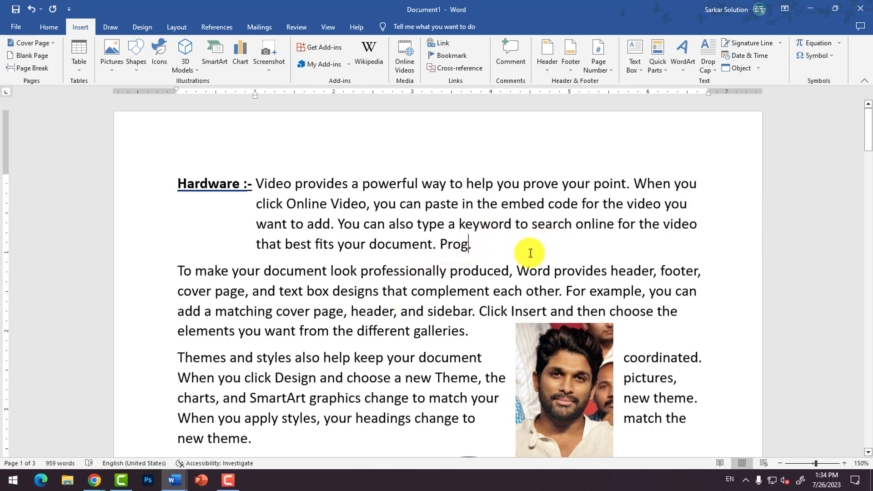
{"action": "double_click", "coordinate": [455, 244]}
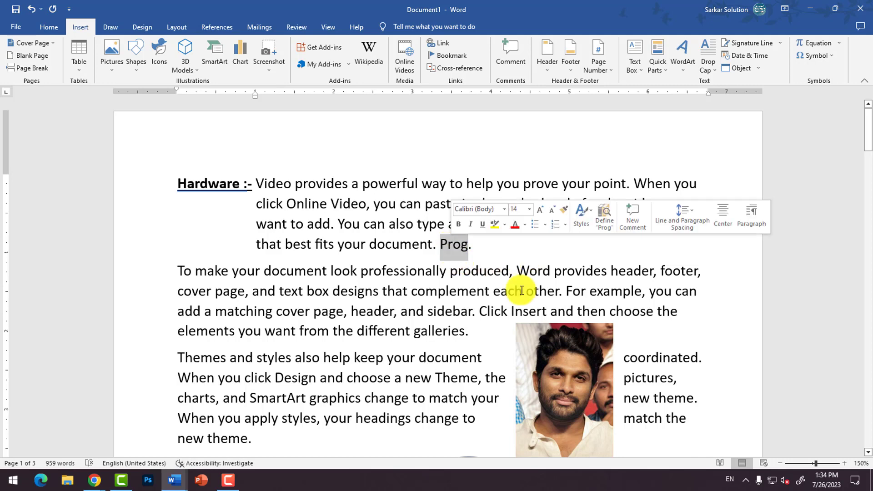
{"action": "type", "text": "cwa"}
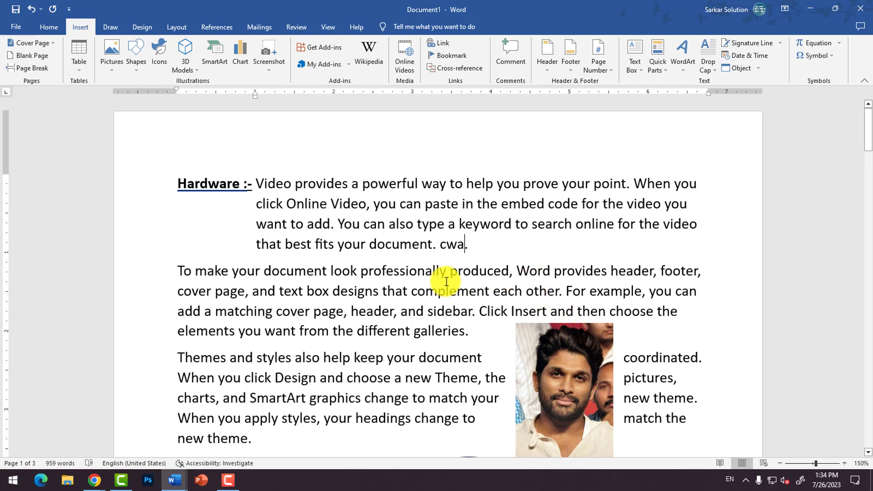
{"action": "double_click", "coordinate": [450, 244]}
{"action": "double_click", "coordinate": [454, 244]}
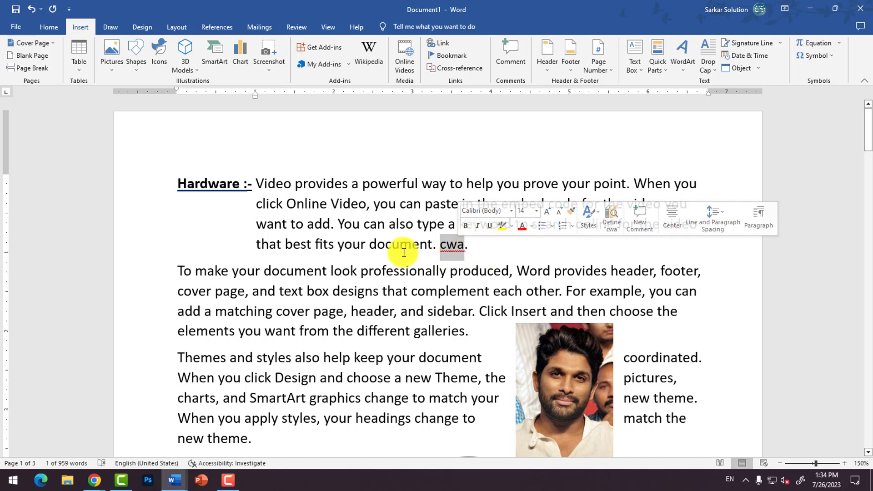
{"action": "scroll", "coordinate": [354, 285], "scroll_direction": "down", "scroll_amount": 2}
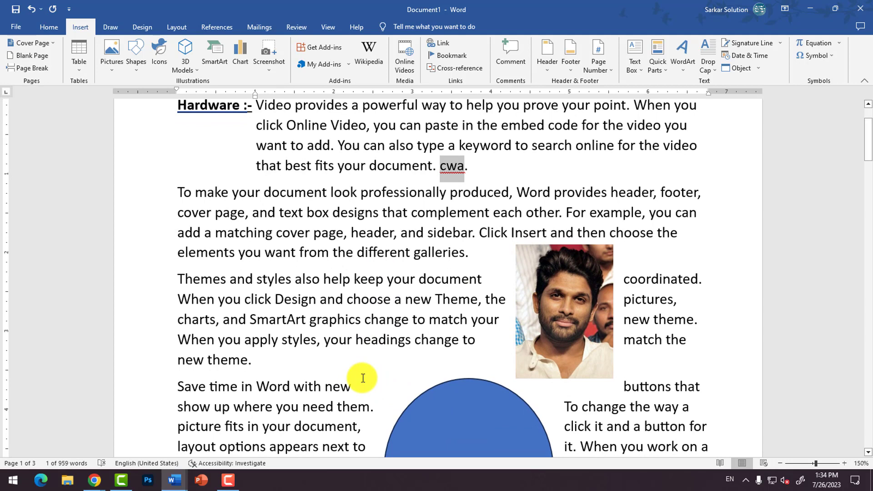
{"action": "scroll", "coordinate": [365, 351], "scroll_direction": "up", "scroll_amount": 2}
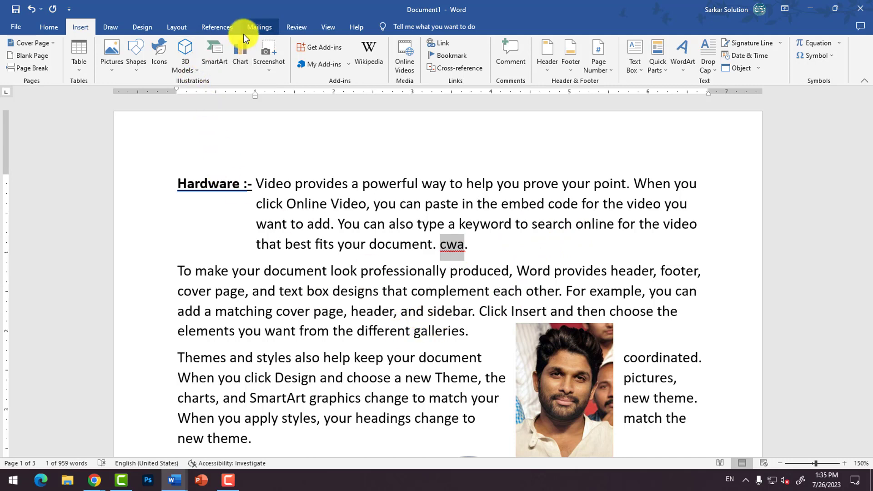
Step: Insert a footnote at the word "cwa" in the "Hardware" paragraph with the note text "This is Chhindwara"
{"action": "left_click", "coordinate": [218, 27]}
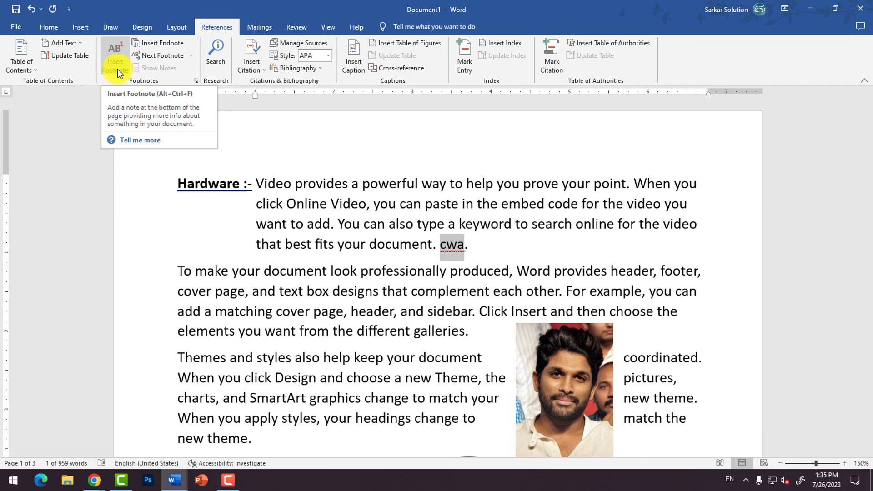
{"action": "scroll", "coordinate": [256, 345], "scroll_direction": "down", "scroll_amount": 3}
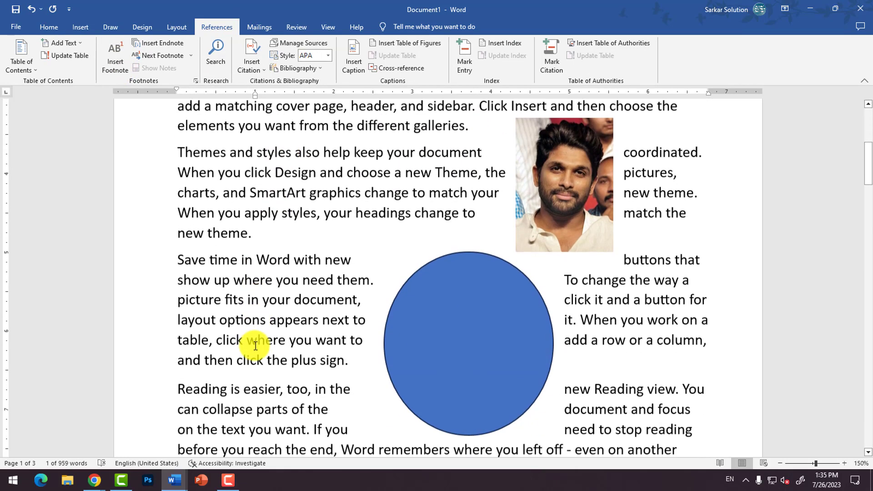
{"action": "scroll", "coordinate": [255, 346], "scroll_direction": "down", "scroll_amount": 4}
{"action": "scroll", "coordinate": [233, 362], "scroll_direction": "up", "scroll_amount": 5}
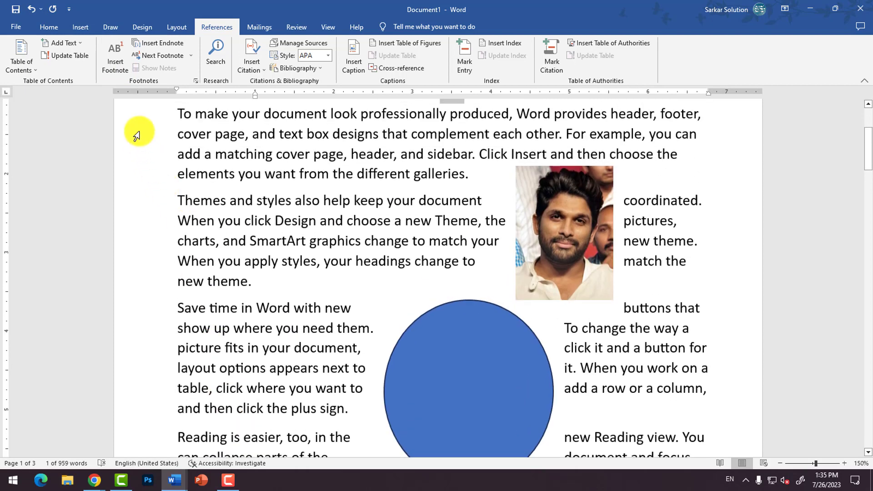
{"action": "left_click", "coordinate": [466, 233]}
{"action": "scroll", "coordinate": [456, 215], "scroll_direction": "up", "scroll_amount": 1}
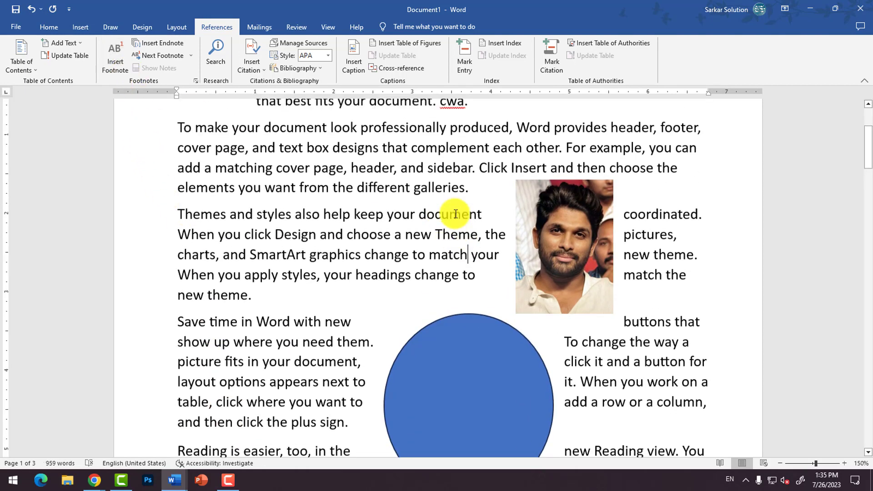
{"action": "scroll", "coordinate": [456, 215], "scroll_direction": "up", "scroll_amount": 2}
{"action": "left_click", "coordinate": [454, 208]}
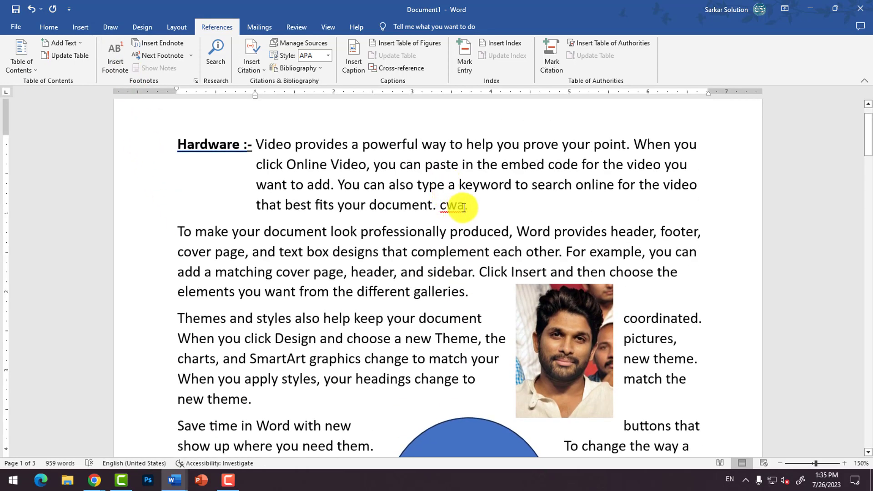
{"action": "left_click", "coordinate": [119, 67]}
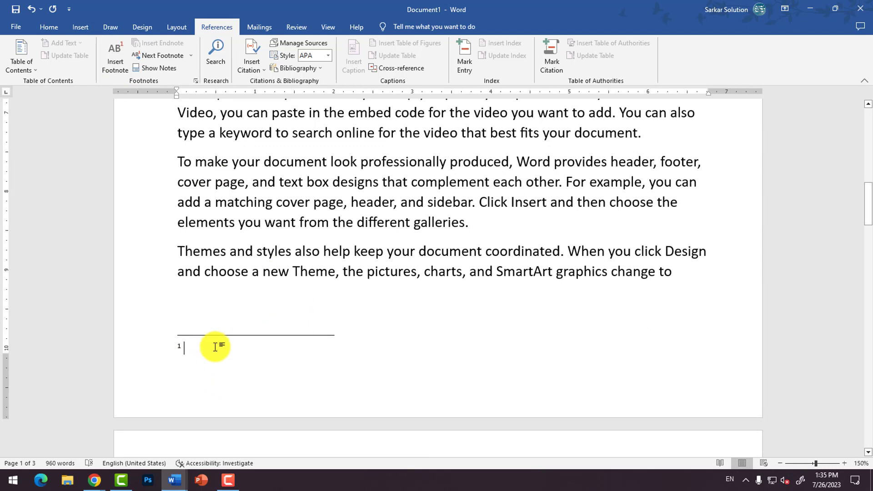
{"action": "type", "text": "This is"}
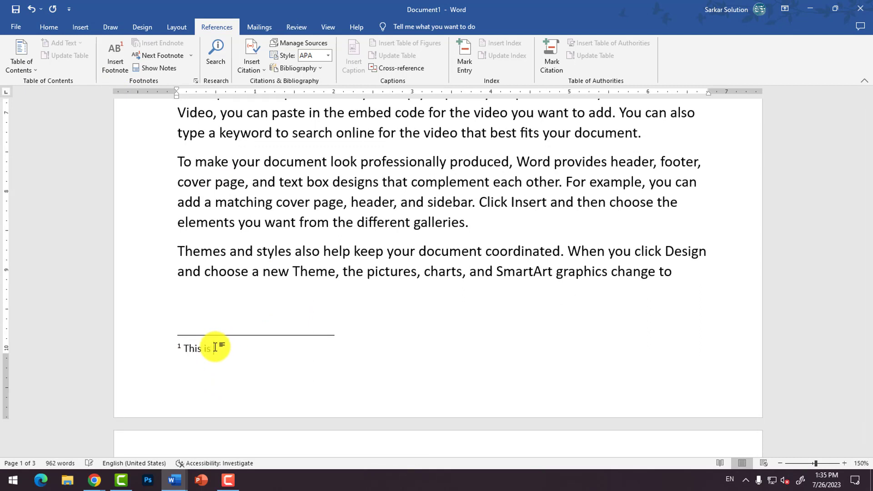
{"action": "type", "text": " Chhindwara"}
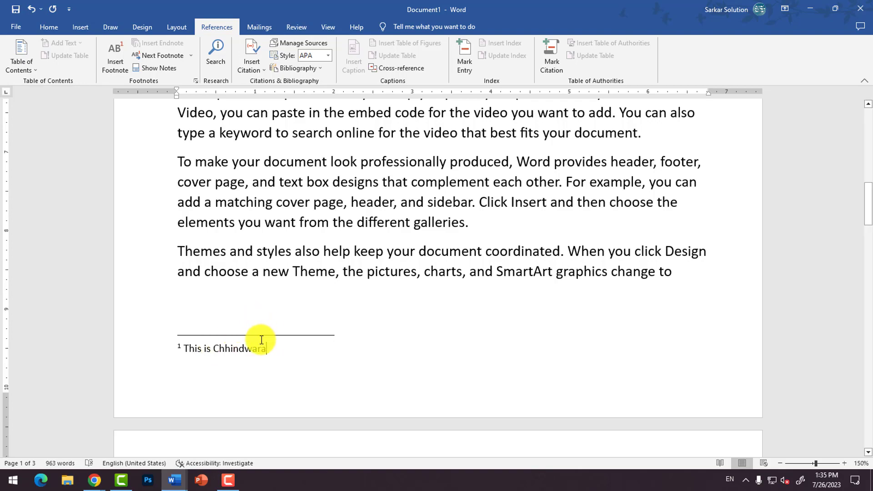
Step: Follow the footnote mark at "cwa" to its note at the foot of page 1 and return to the body text
{"action": "scroll", "coordinate": [267, 341], "scroll_direction": "up", "scroll_amount": 9}
{"action": "scroll", "coordinate": [341, 359], "scroll_direction": "up", "scroll_amount": 2}
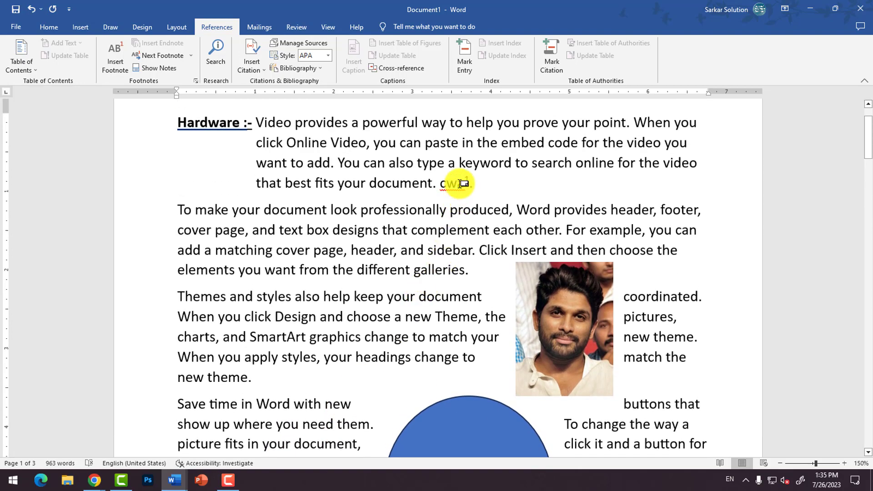
{"action": "mouse_move", "coordinate": [464, 182]}
{"action": "double_click", "coordinate": [468, 181]}
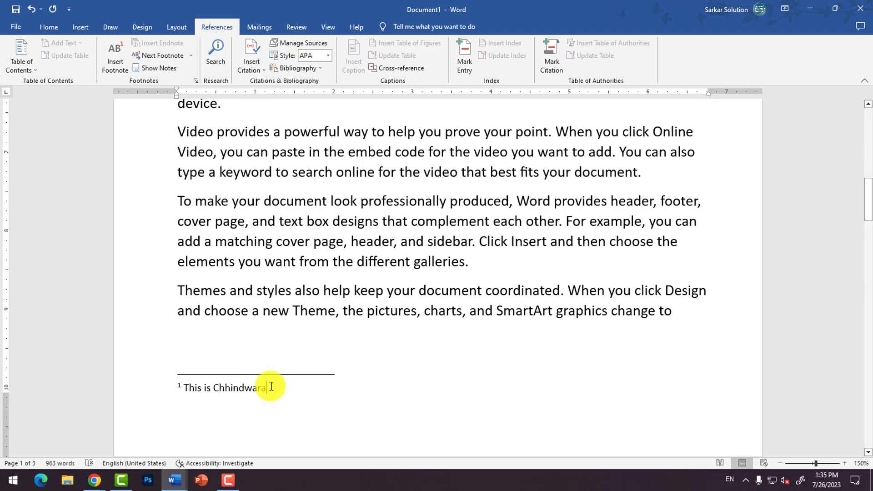
{"action": "scroll", "coordinate": [271, 387], "scroll_direction": "up", "scroll_amount": 10}
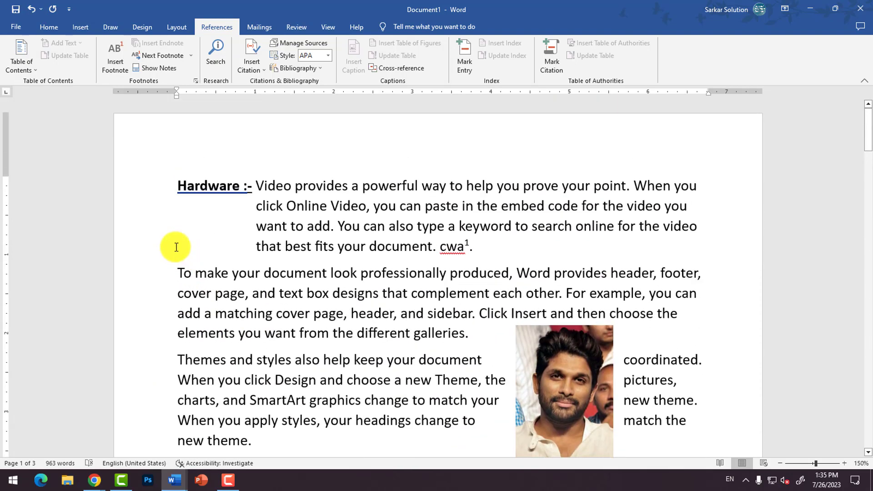
Step: Add "Act 1973" at the end of the "Themes and styles" paragraph beside the photo on page 1
{"action": "scroll", "coordinate": [314, 372], "scroll_direction": "down", "scroll_amount": 3}
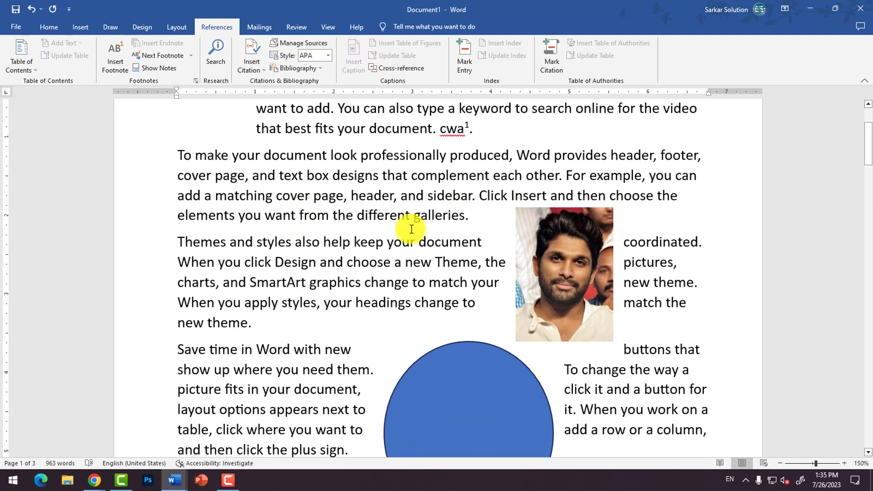
{"action": "left_click", "coordinate": [280, 328]}
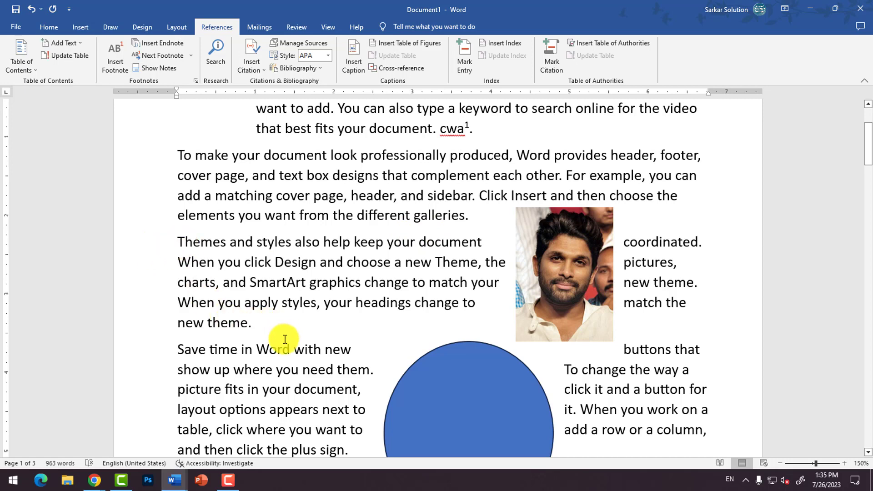
{"action": "type", "text": "ac"}
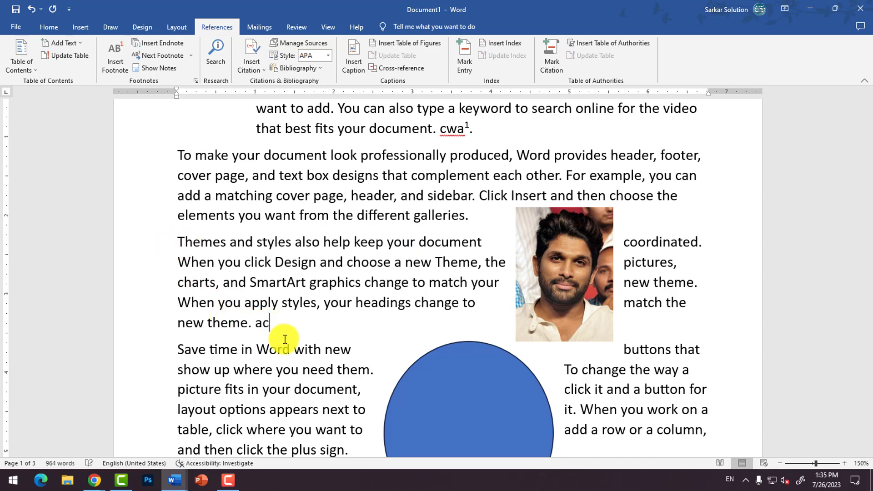
{"action": "type", "text": "t 1973"}
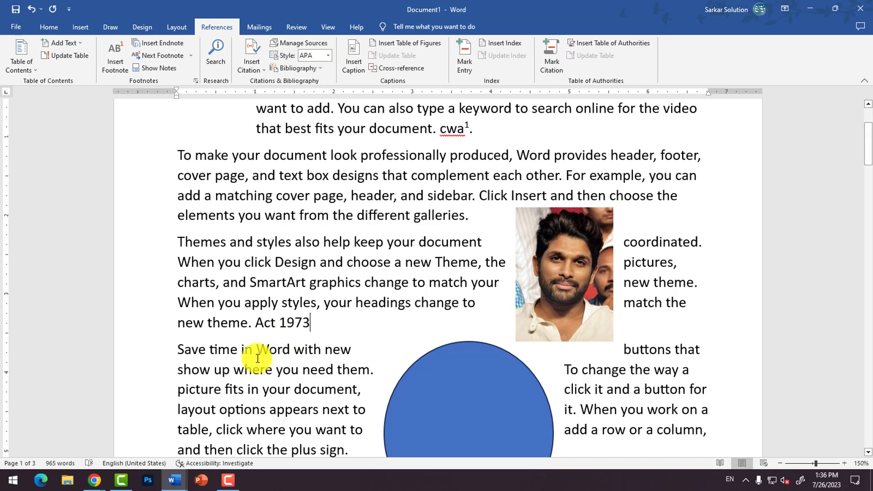
Step: Insert a footnote after "Act 1973" with the note text "Keshvanand Bharti Kesh 1973"
{"action": "scroll", "coordinate": [293, 335], "scroll_direction": "down", "scroll_amount": 1}
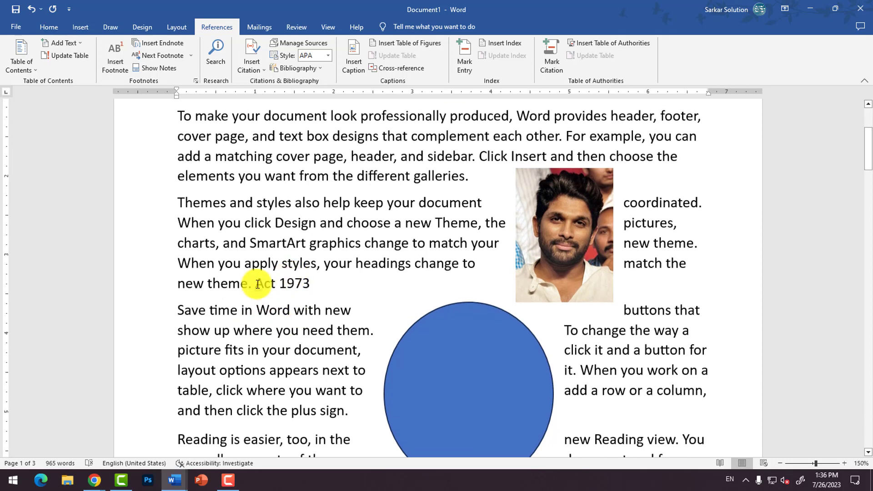
{"action": "left_click", "coordinate": [252, 283]}
{"action": "left_click_drag", "start_coordinate": [266, 284], "coordinate": [302, 284]}
{"action": "left_click", "coordinate": [310, 284]}
{"action": "left_click", "coordinate": [117, 69]}
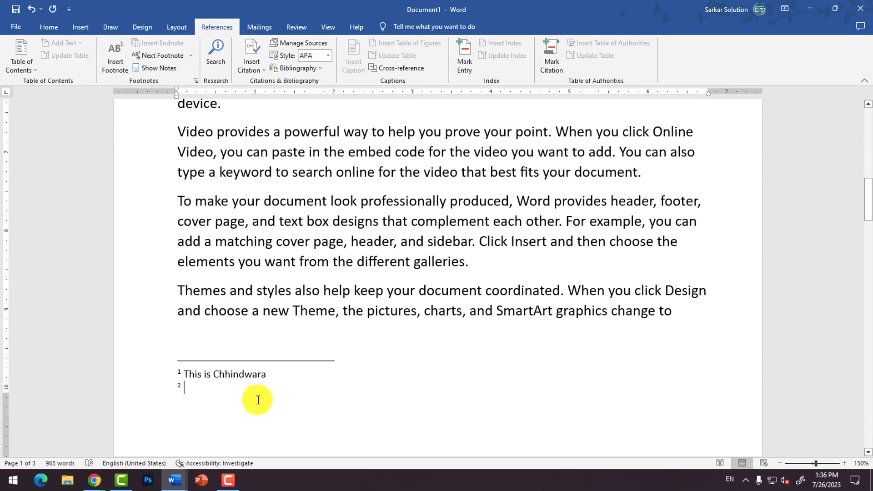
{"action": "type", "text": "Kesh"}
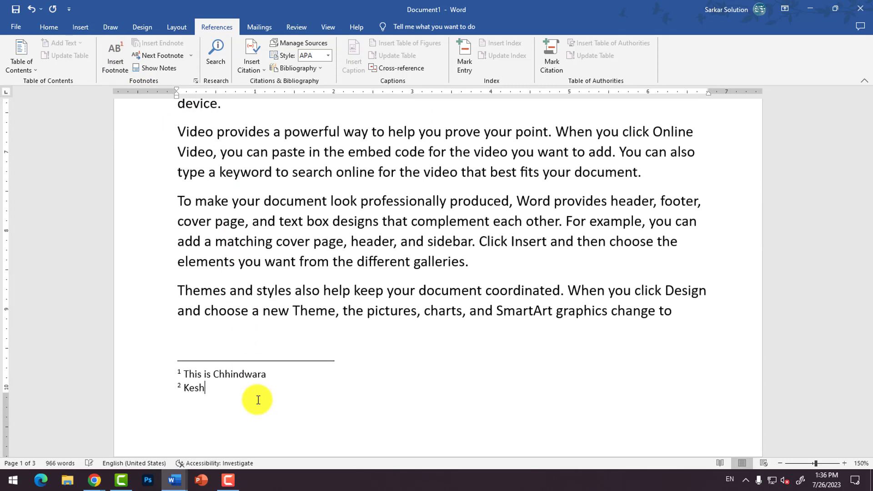
{"action": "type", "text": "vanand Bharti Kesh 1973"}
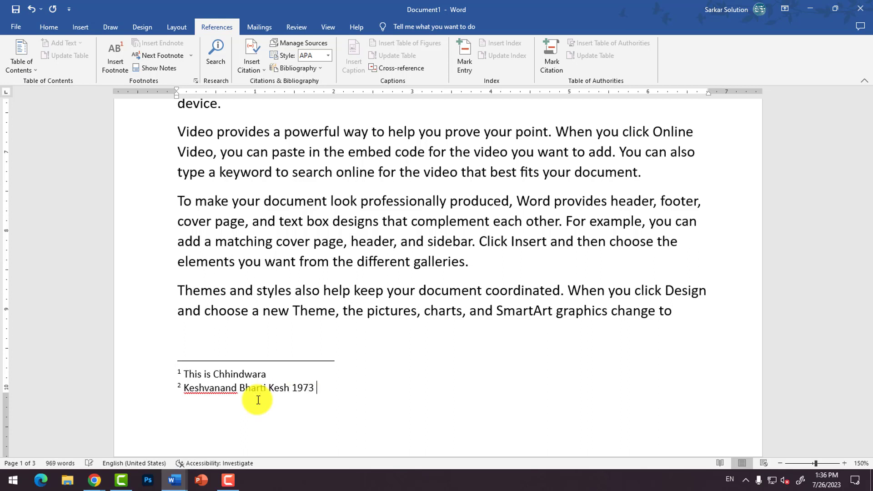
Step: Follow the footnote mark after "Act 1973" to its note and return to the start of page 1
{"action": "scroll", "coordinate": [258, 400], "scroll_direction": "up", "scroll_amount": 8}
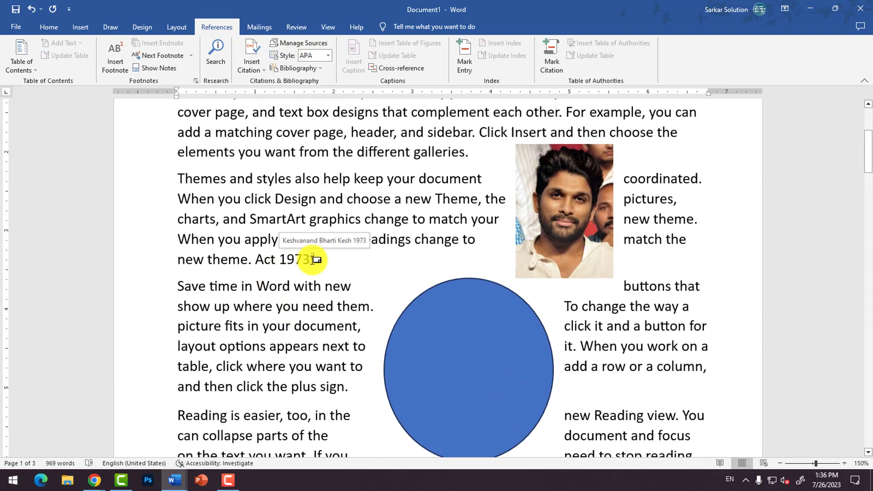
{"action": "double_click", "coordinate": [312, 259]}
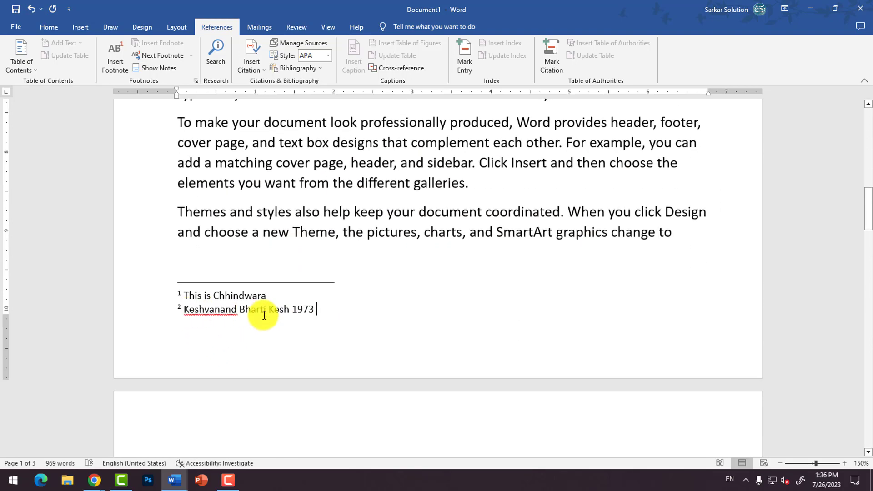
{"action": "scroll", "coordinate": [267, 316], "scroll_direction": "up", "scroll_amount": 8}
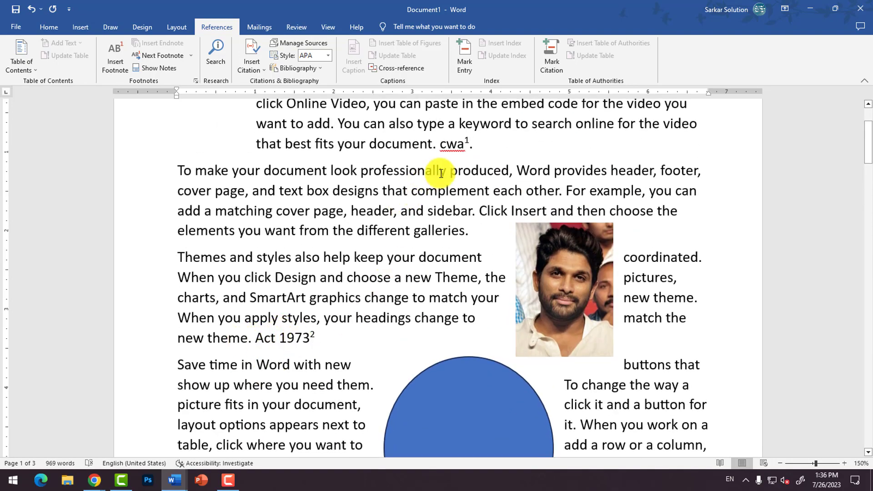
Step: Add "CA 1944" at the end of the "To make your document look professionally produced" paragraph
{"action": "left_click", "coordinate": [471, 230]}
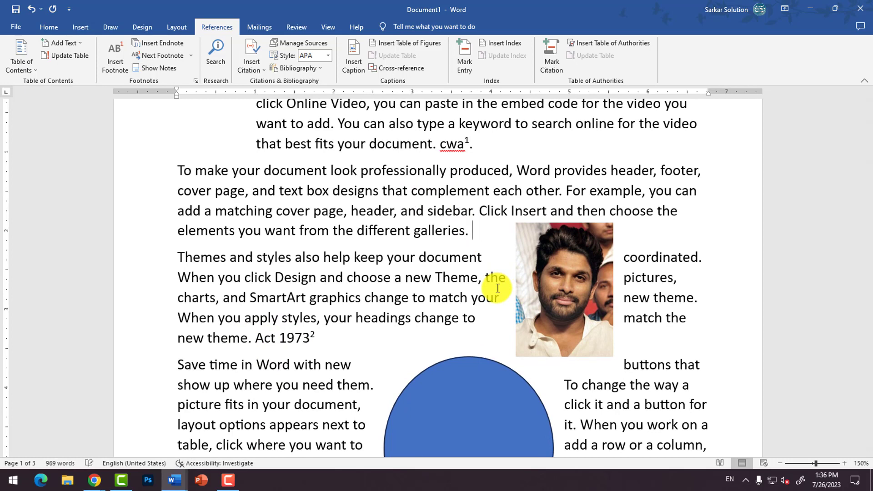
{"action": "type", "text": "CA 1944"}
Step: Move the photo down to beside the "Themes and styles" paragraph, clear of the line ending in "CA 1944"
{"action": "left_click", "coordinate": [566, 278]}
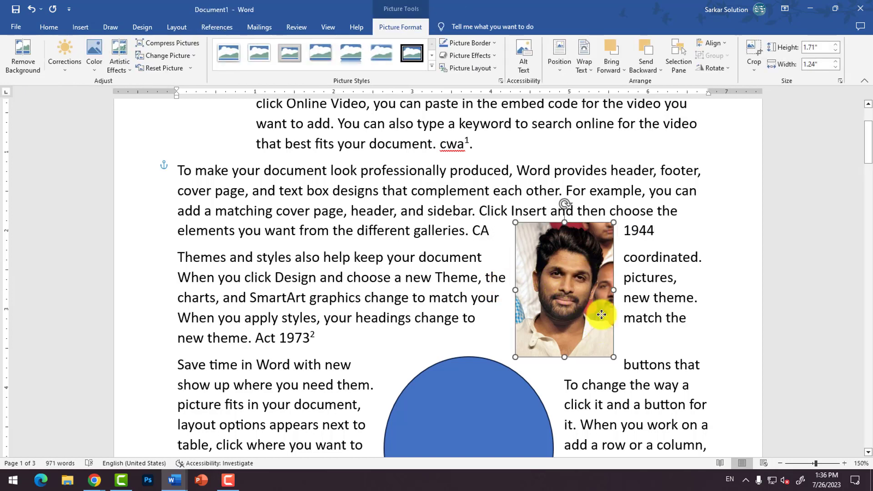
{"action": "left_click_drag", "start_coordinate": [601, 314], "coordinate": [628, 368]}
{"action": "left_click", "coordinate": [505, 230]}
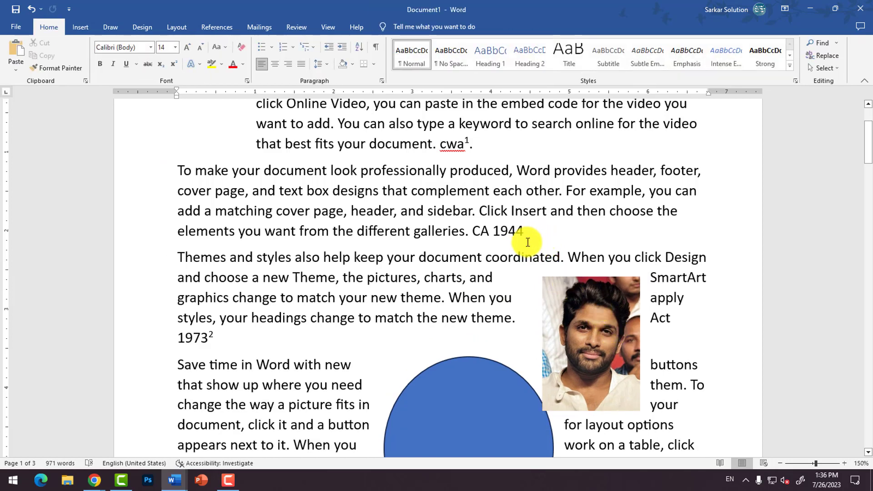
Step: Put the word "Act" in front of "CA 1944"
{"action": "left_click", "coordinate": [474, 231]}
{"action": "type", "text": "Acr"}
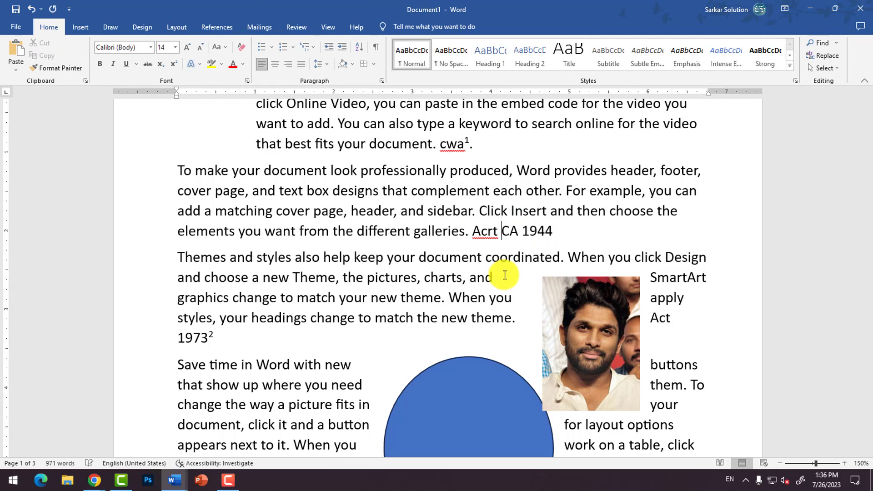
{"action": "key", "text": "BackSpace"}
{"action": "type", "text": "t"}
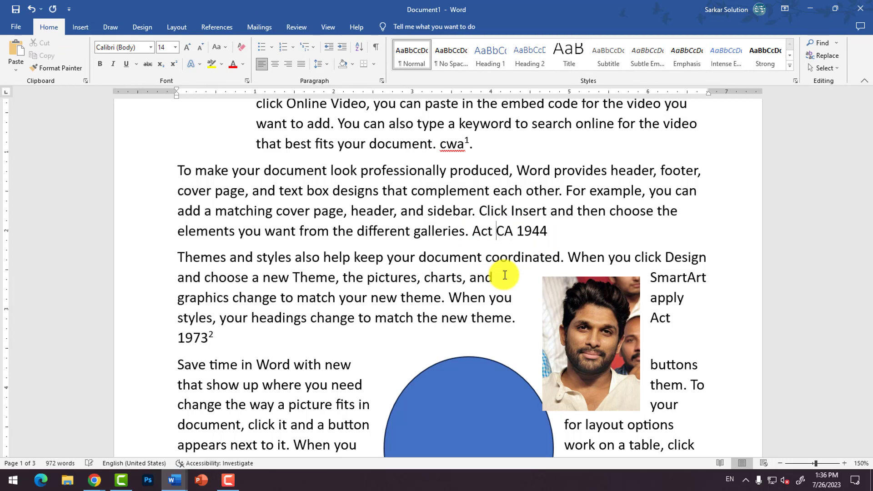
Step: Insert a footnote after "Act CA 1944" with the note text "Constitution Amendment 1978"
{"action": "left_click", "coordinate": [548, 231]}
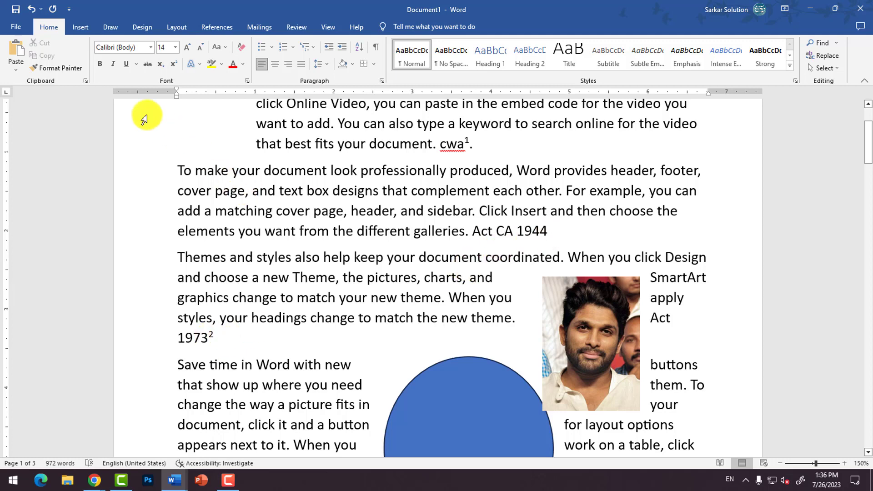
{"action": "left_click", "coordinate": [230, 28]}
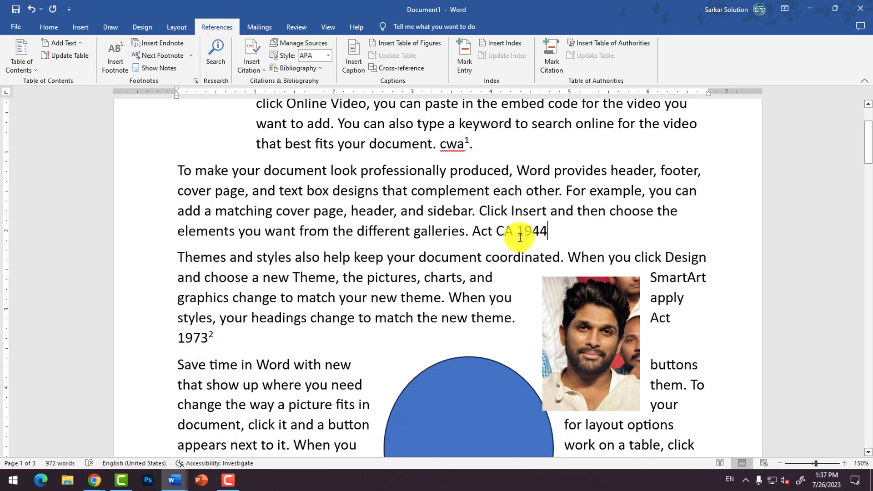
{"action": "left_click", "coordinate": [122, 70]}
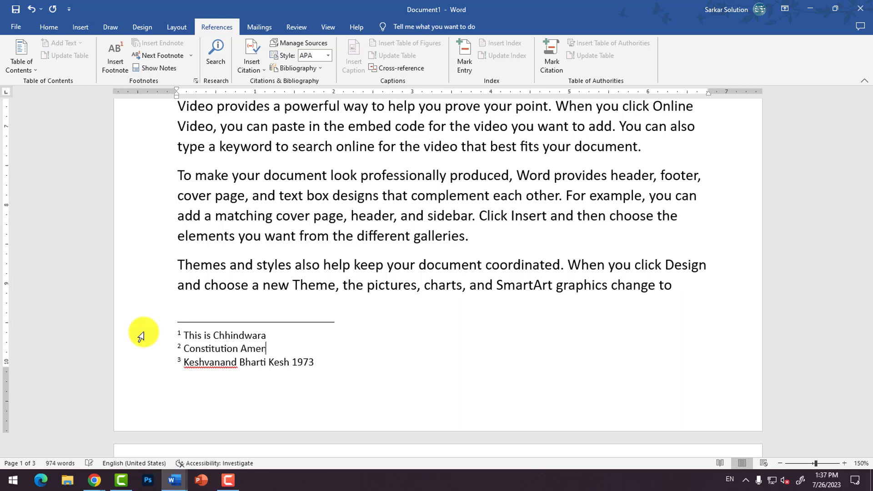
{"action": "type", "text": "ment"}
{"action": "key", "text": "BackSpace"}
{"action": "key", "text": "BackSpace"}
{"action": "key", "text": "BackSpace"}
{"action": "type", "text": "1978"}
Step: Change the year after "Act CA" in the body text to 1978
{"action": "scroll", "coordinate": [141, 337], "scroll_direction": "up", "scroll_amount": 9}
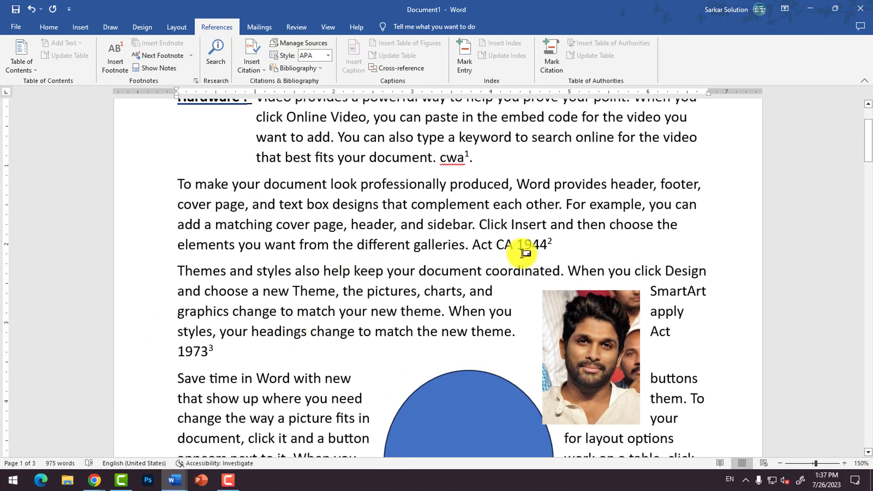
{"action": "left_click", "coordinate": [540, 244]}
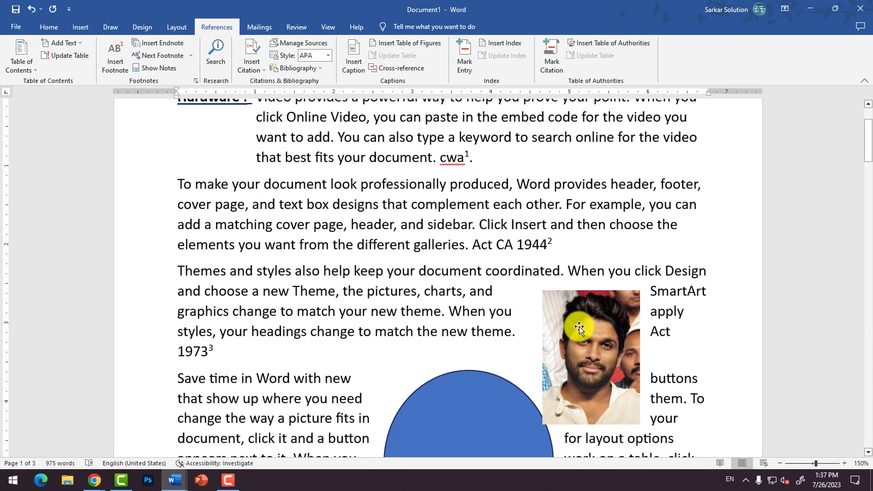
{"action": "key", "text": "shift+Right"}
{"action": "key", "text": "shift+Right"}
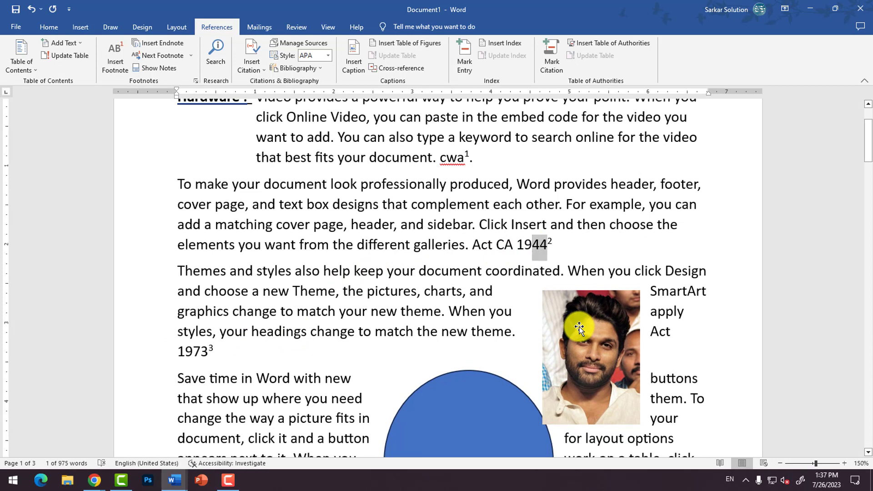
{"action": "type", "text": "78"}
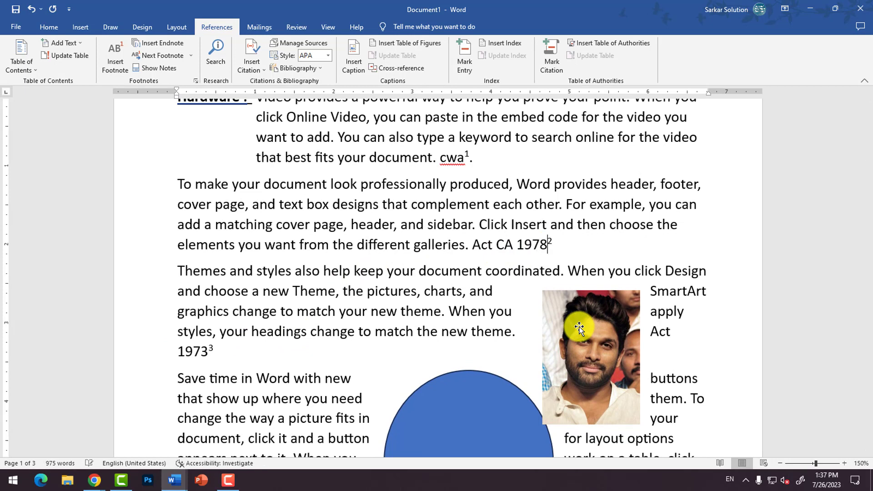
Step: Compare the footnote marks in the page 1 body text with their notes at the foot of the page
{"action": "left_click", "coordinate": [207, 352]}
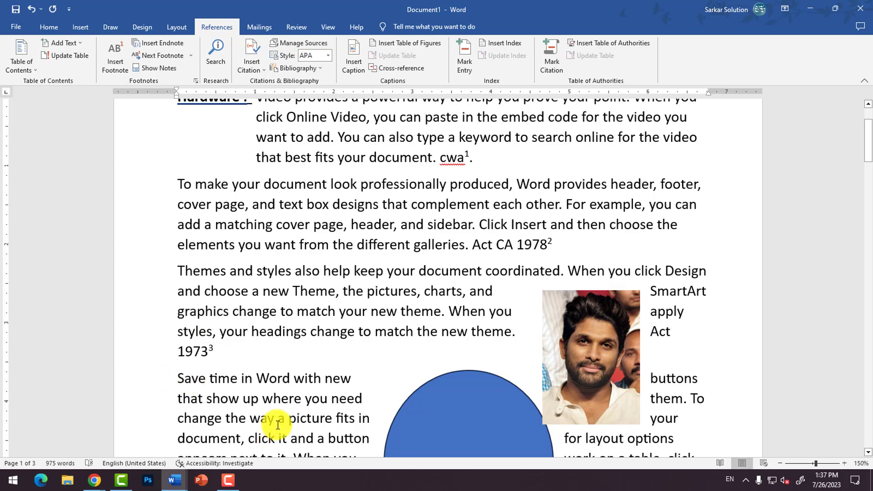
{"action": "scroll", "coordinate": [291, 401], "scroll_direction": "down", "scroll_amount": 5}
{"action": "scroll", "coordinate": [291, 401], "scroll_direction": "down", "scroll_amount": 5}
{"action": "scroll", "coordinate": [292, 318], "scroll_direction": "up", "scroll_amount": 3}
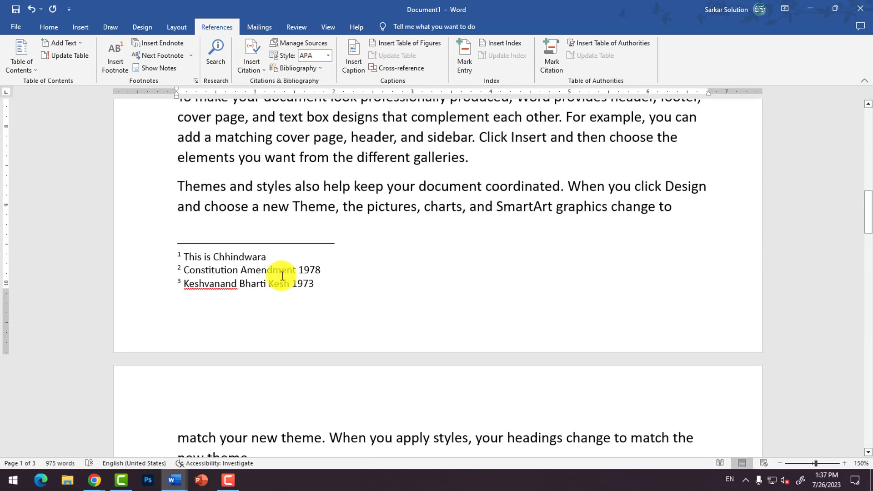
{"action": "scroll", "coordinate": [288, 294], "scroll_direction": "up", "scroll_amount": 8}
{"action": "scroll", "coordinate": [286, 293], "scroll_direction": "down", "scroll_amount": 2}
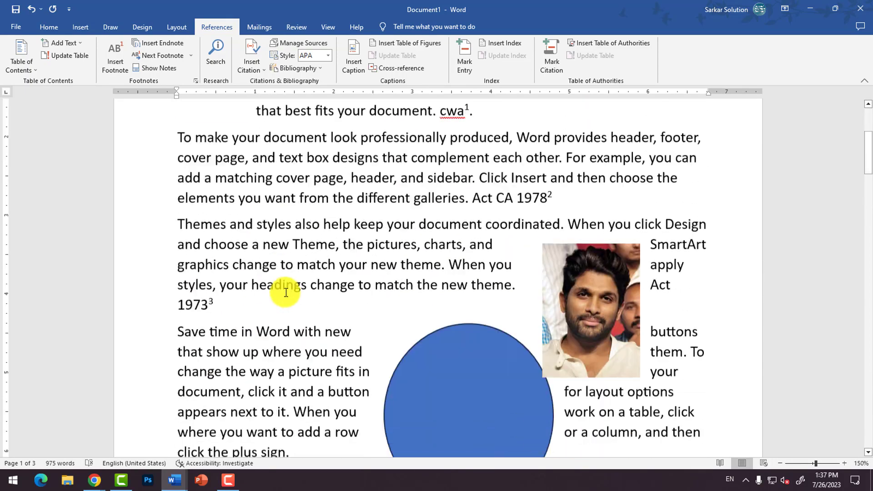
{"action": "scroll", "coordinate": [286, 291], "scroll_direction": "up", "scroll_amount": 1}
{"action": "scroll", "coordinate": [101, 200], "scroll_direction": "up", "scroll_amount": 2}
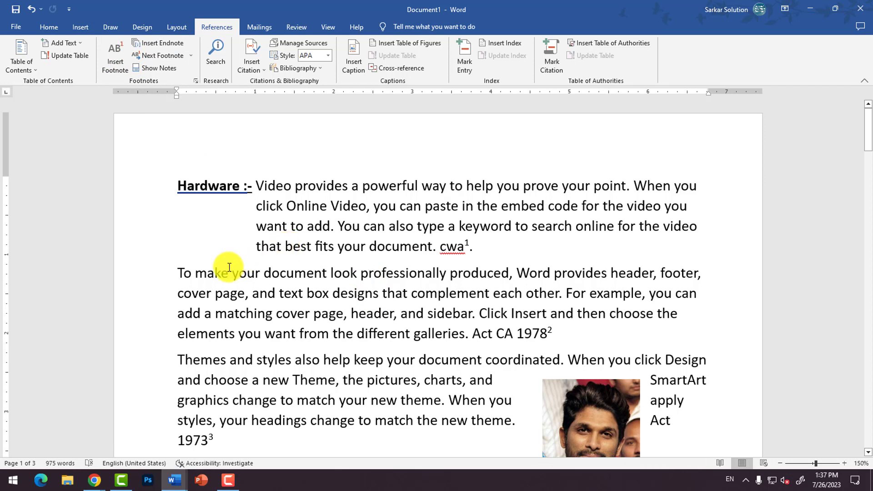
Step: Add "bpl" after "click the plus sign" at the end of the "Save time in Word" paragraph on page 1
{"action": "scroll", "coordinate": [386, 282], "scroll_direction": "down", "scroll_amount": 3}
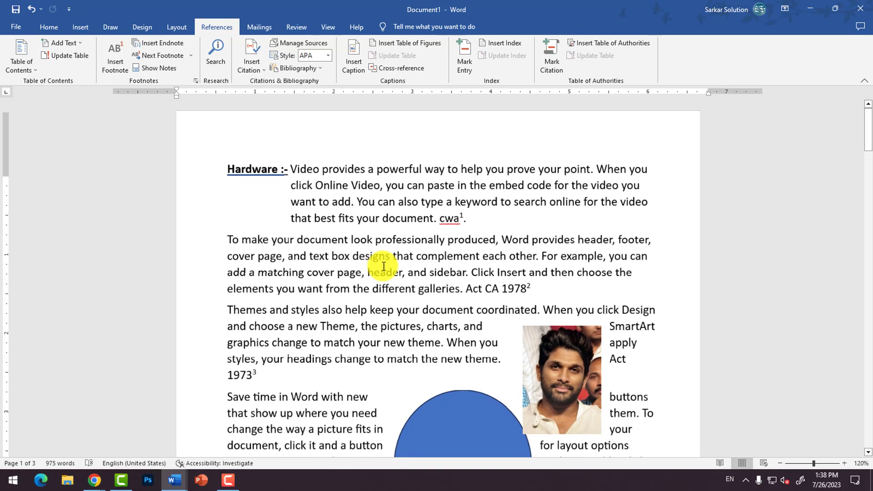
{"action": "scroll", "coordinate": [357, 317], "scroll_direction": "down", "scroll_amount": 3}
{"action": "scroll", "coordinate": [358, 318], "scroll_direction": "down", "scroll_amount": 1}
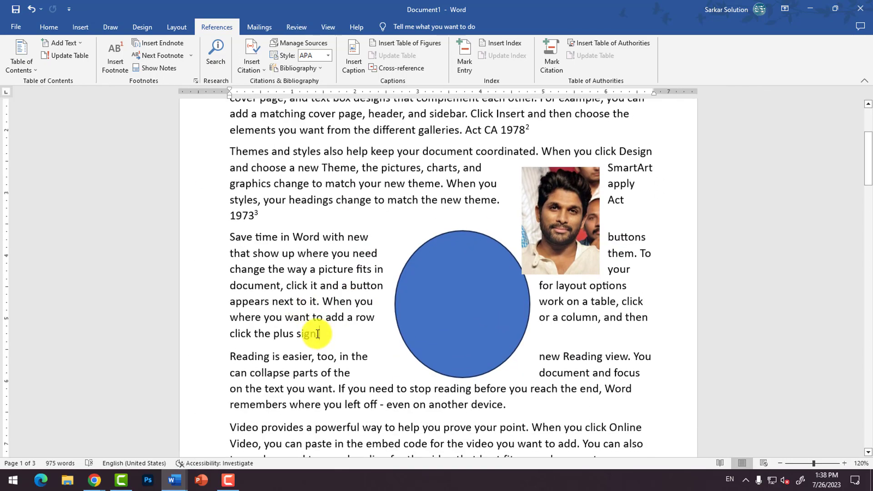
{"action": "type", "text": "b"}
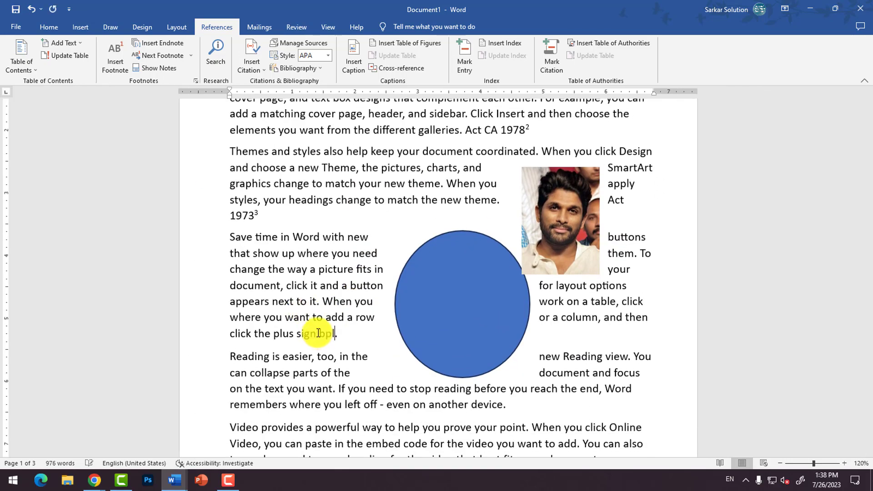
{"action": "type", "text": "pl"}
Step: Insert an endnote after "bpl" in the "Save time in Word" paragraph with the note text "This is Bhopal"
{"action": "left_click", "coordinate": [141, 43]}
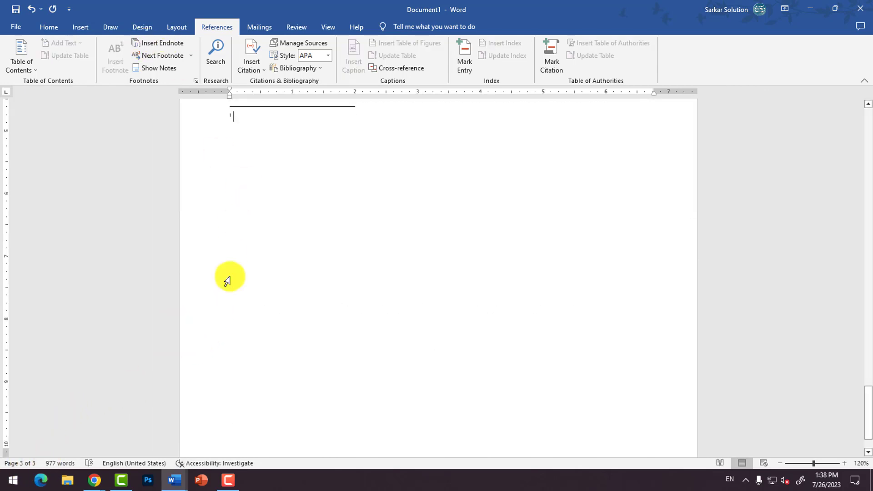
{"action": "scroll", "coordinate": [248, 175], "scroll_direction": "up", "scroll_amount": 3}
{"action": "type", "text": "This is Bhopal"}
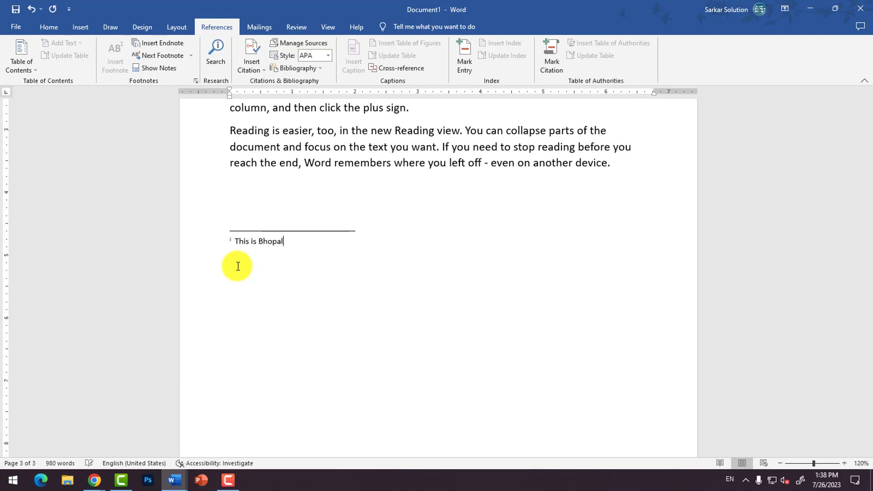
{"action": "key", "text": "ctrl+s"}
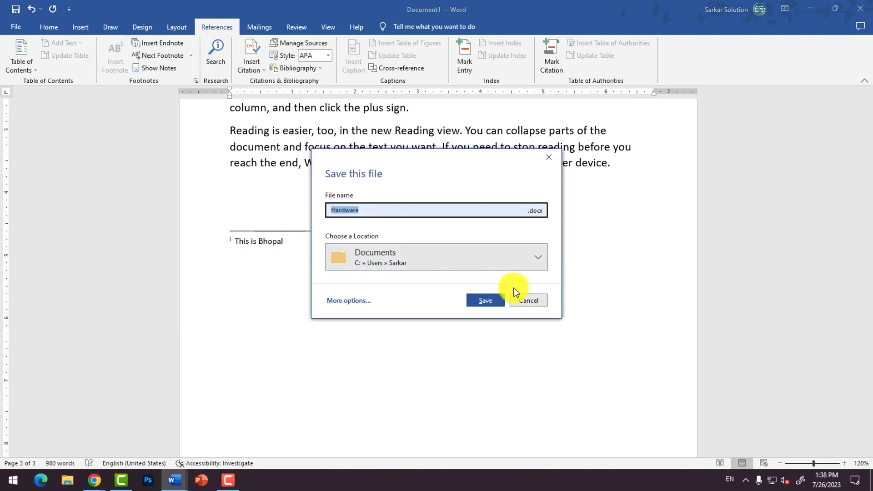
{"action": "left_click", "coordinate": [528, 298]}
Step: Look over the note marks on page 1 and the options for moving between footnotes and endnotes
{"action": "scroll", "coordinate": [407, 266], "scroll_direction": "up", "scroll_amount": 3}
{"action": "scroll", "coordinate": [407, 267], "scroll_direction": "up", "scroll_amount": 10}
{"action": "scroll", "coordinate": [255, 164], "scroll_direction": "down", "scroll_amount": 3}
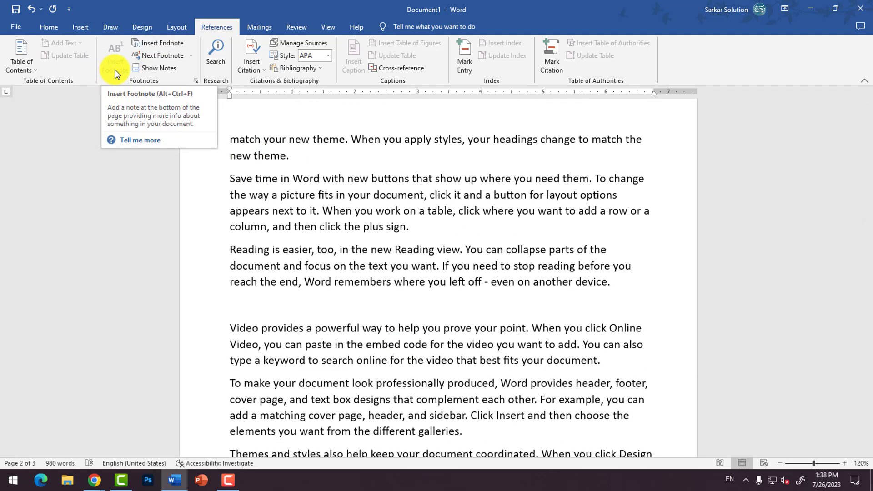
{"action": "scroll", "coordinate": [374, 204], "scroll_direction": "up", "scroll_amount": 11}
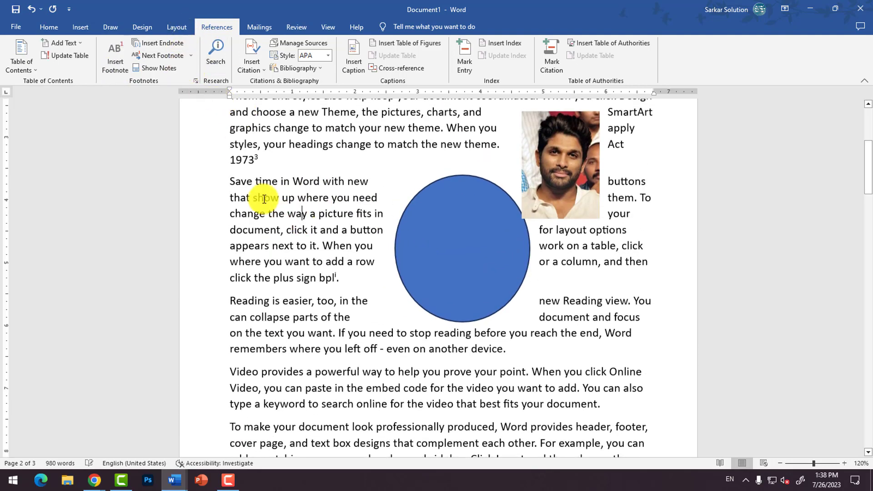
{"action": "scroll", "coordinate": [442, 215], "scroll_direction": "up", "scroll_amount": 3}
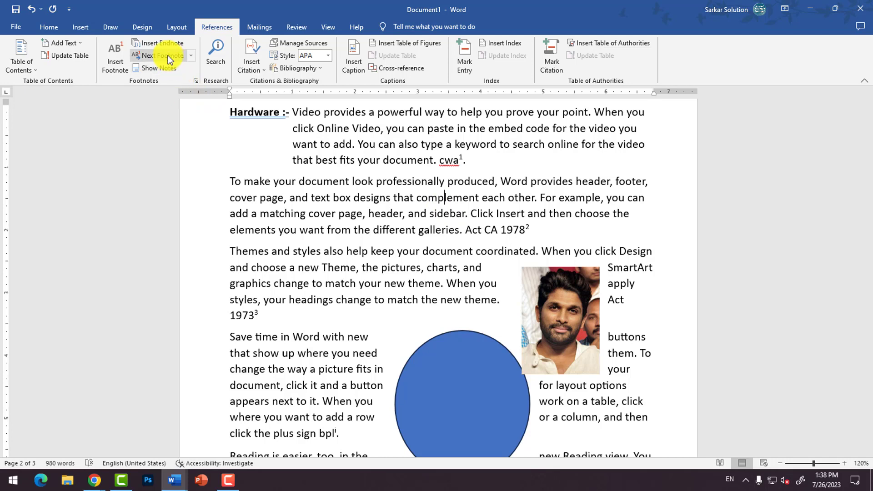
{"action": "left_click", "coordinate": [191, 55]}
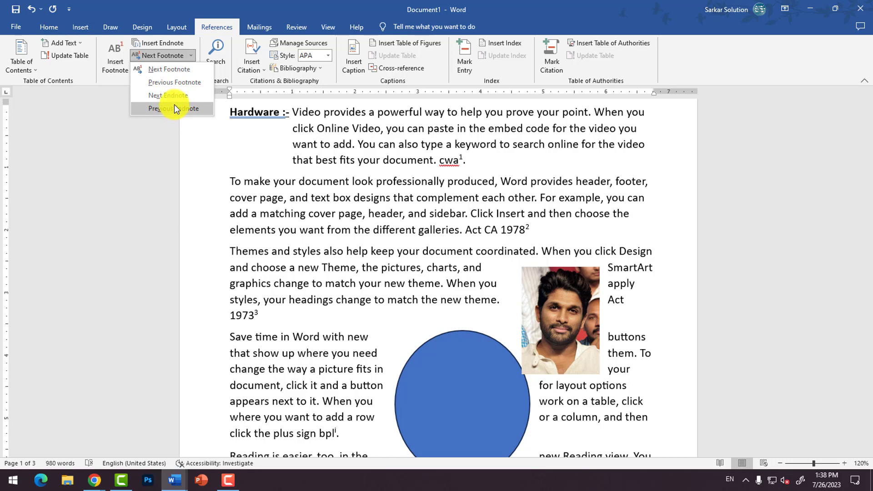
{"action": "left_click", "coordinate": [188, 167]}
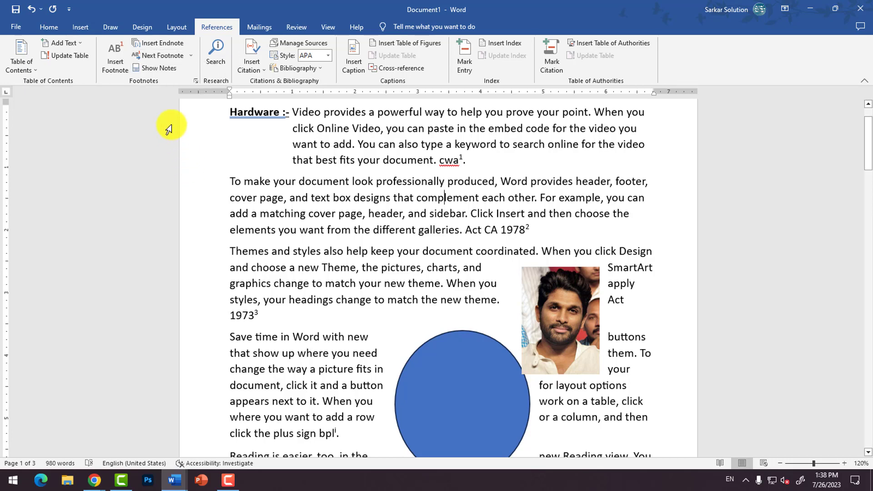
Step: Show the document's footnote area, starting from the footnote mark after "cwa", and view the notes at the foot of page 1
{"action": "left_click", "coordinate": [459, 160]}
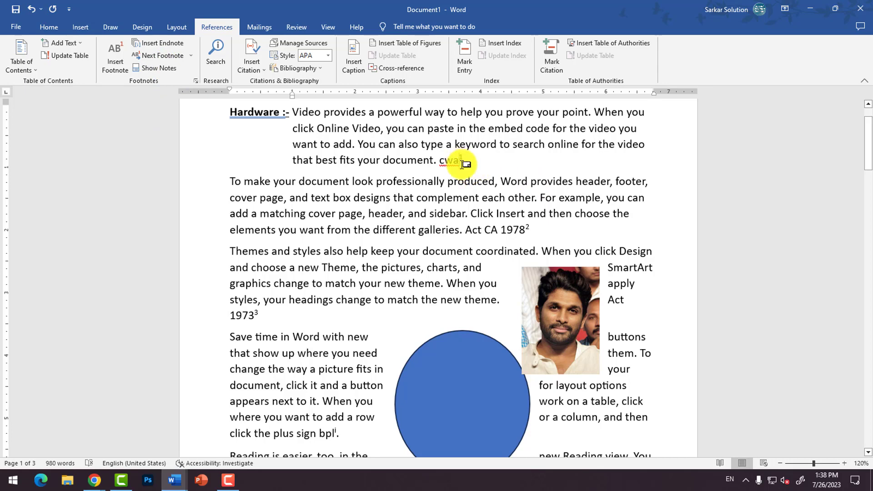
{"action": "left_click", "coordinate": [154, 67]}
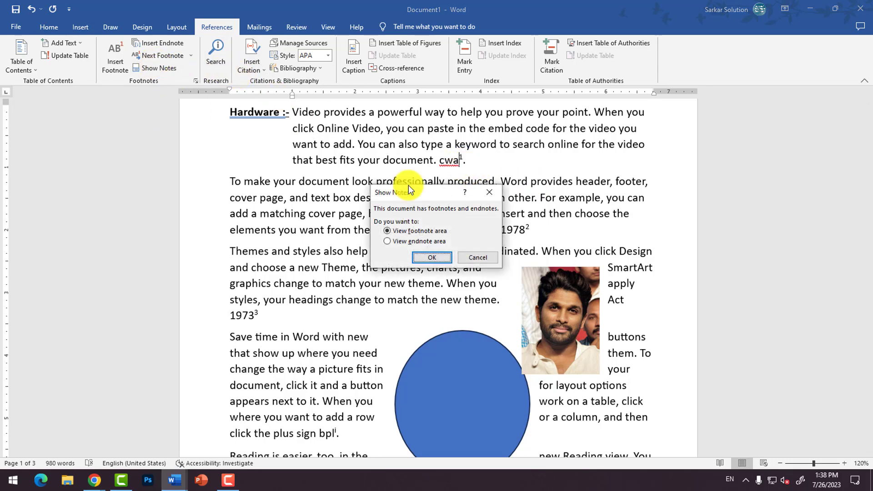
{"action": "left_click", "coordinate": [432, 257]}
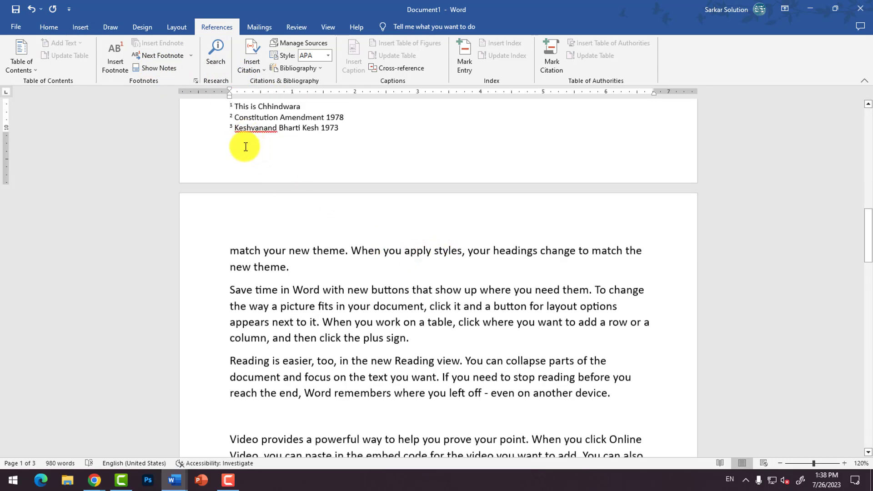
{"action": "scroll", "coordinate": [246, 150], "scroll_direction": "up", "scroll_amount": 2}
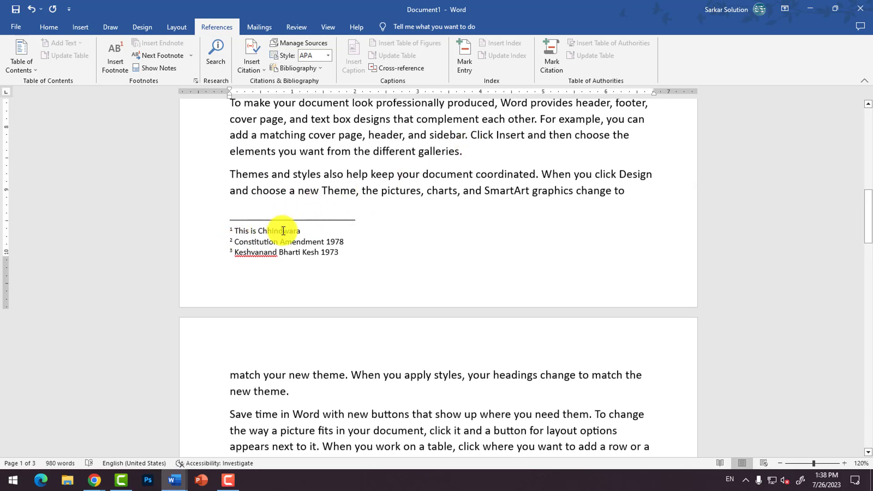
{"action": "scroll", "coordinate": [283, 231], "scroll_direction": "up", "scroll_amount": 4}
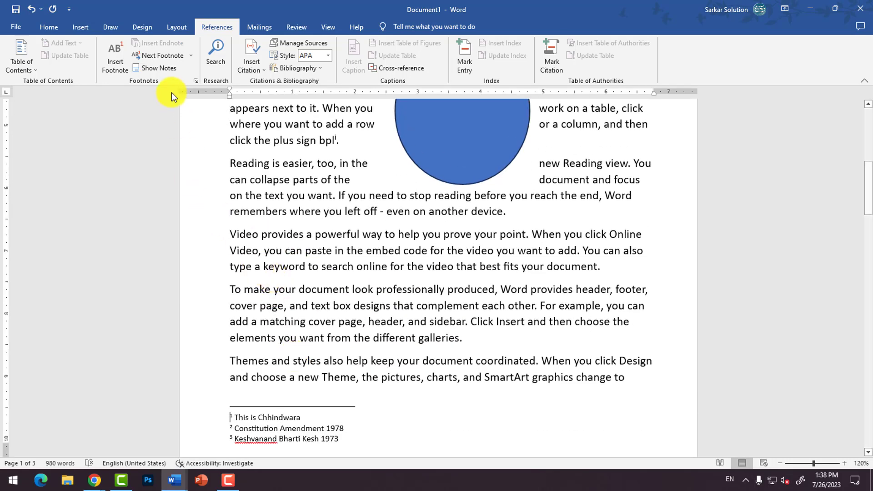
Step: Check the page 1 footnotes and the endnote at the end of the document
{"action": "left_click", "coordinate": [357, 273]}
{"action": "scroll", "coordinate": [357, 272], "scroll_direction": "down", "scroll_amount": 12}
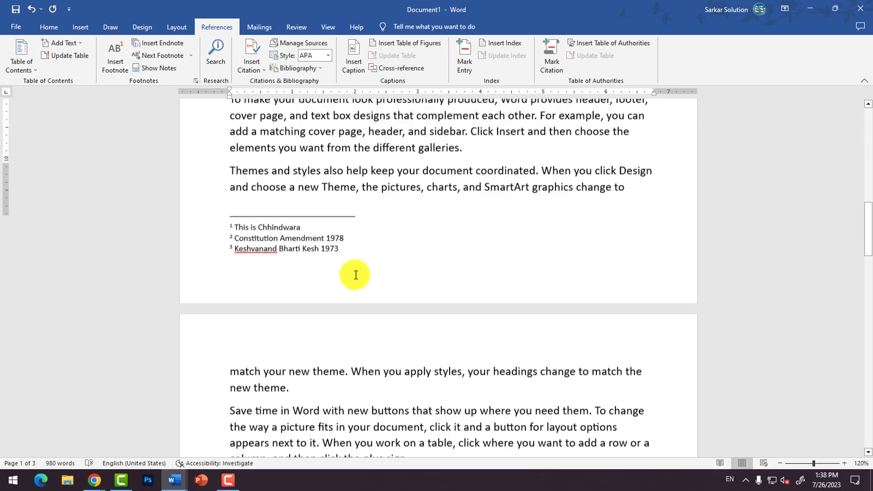
{"action": "scroll", "coordinate": [359, 273], "scroll_direction": "down", "scroll_amount": 18}
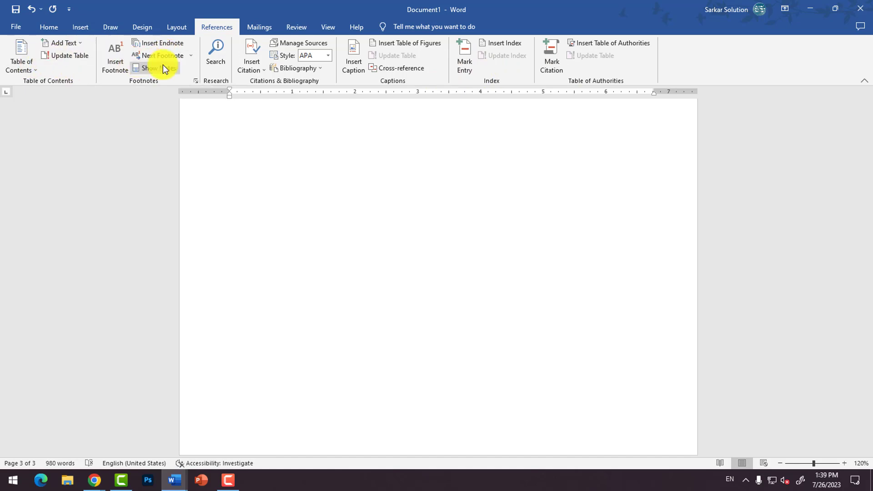
{"action": "left_click", "coordinate": [312, 175]}
{"action": "scroll", "coordinate": [296, 225], "scroll_direction": "up", "scroll_amount": 8}
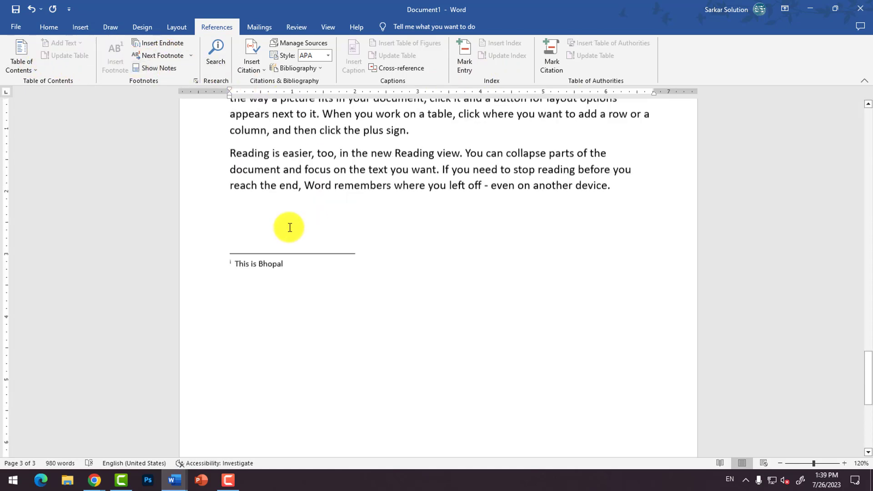
{"action": "scroll", "coordinate": [290, 227], "scroll_direction": "up", "scroll_amount": 10}
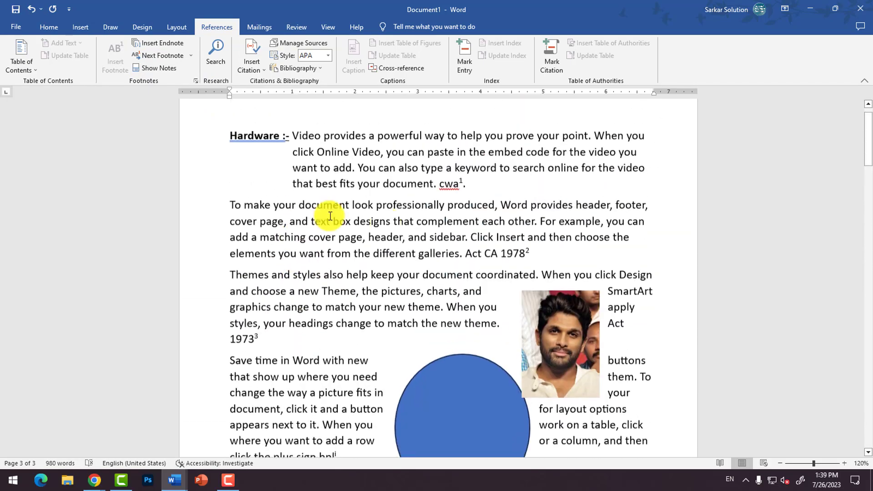
Step: Move the picture down page 1 to the right of the "To make your document look professionally produced" paragraph above the footnotes
{"action": "left_click", "coordinate": [564, 130]}
{"action": "left_click_drag", "start_coordinate": [564, 159], "coordinate": [450, 345]}
{"action": "scroll", "coordinate": [447, 348], "scroll_direction": "down", "scroll_amount": 3}
{"action": "left_click_drag", "start_coordinate": [456, 271], "coordinate": [261, 380]}
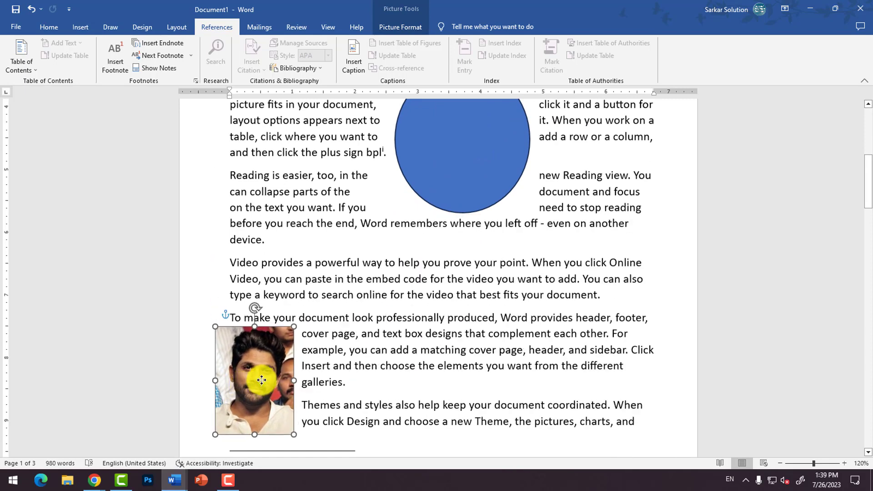
{"action": "scroll", "coordinate": [282, 356], "scroll_direction": "down", "scroll_amount": 5}
{"action": "left_click_drag", "start_coordinate": [263, 218], "coordinate": [616, 220]}
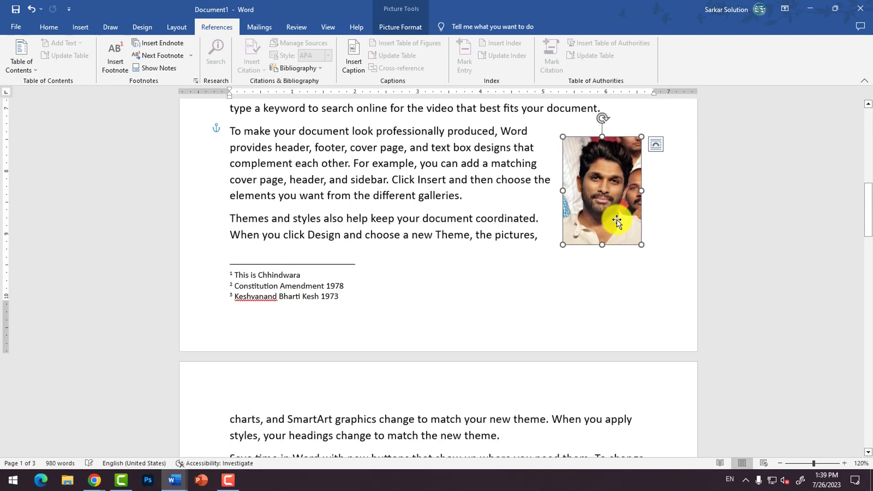
{"action": "scroll", "coordinate": [602, 231], "scroll_direction": "up", "scroll_amount": 3}
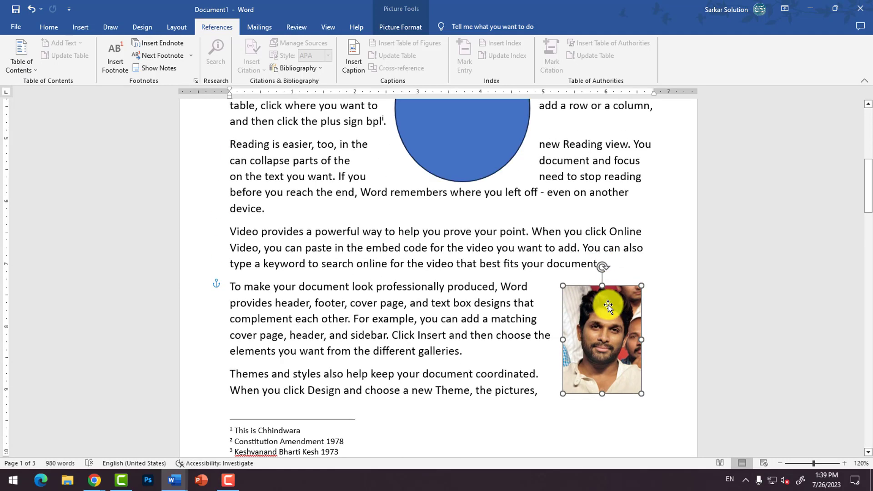
{"action": "scroll", "coordinate": [575, 288], "scroll_direction": "down", "scroll_amount": 1}
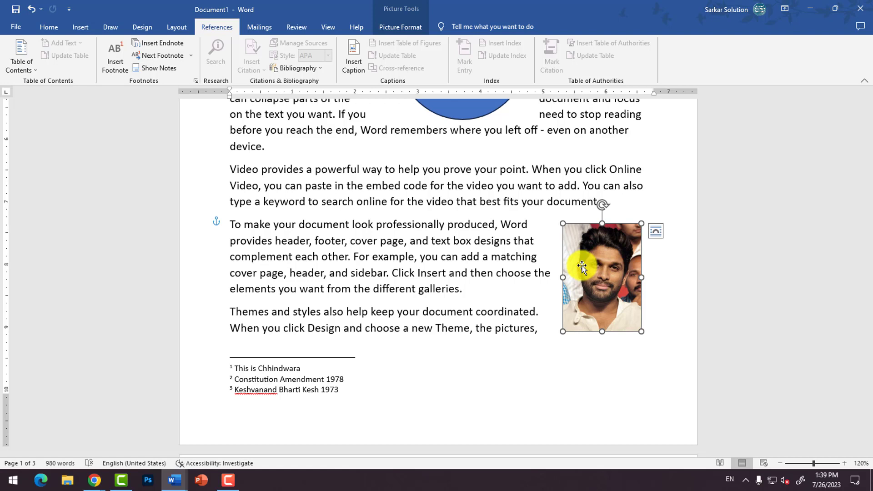
Step: Move the blue circle from page 1 to the right side of page 2, beside the "Reading is easier" paragraph
{"action": "scroll", "coordinate": [578, 268], "scroll_direction": "up", "scroll_amount": 1}
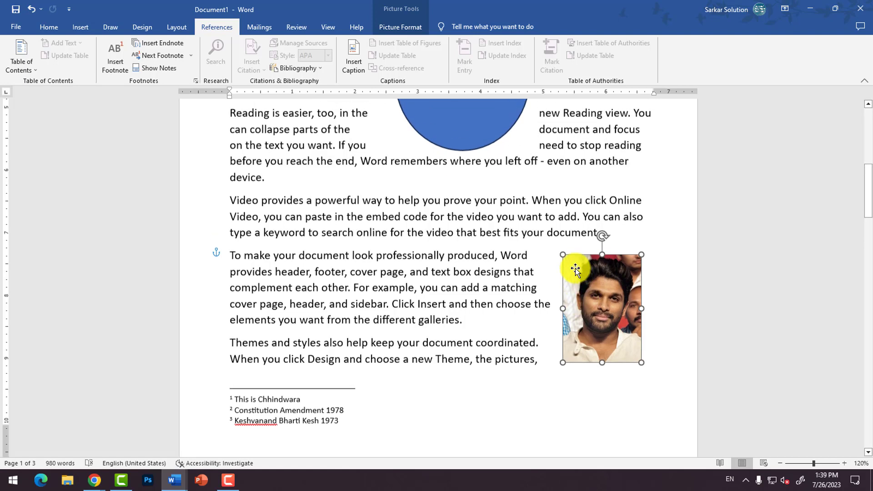
{"action": "left_click_drag", "start_coordinate": [441, 136], "coordinate": [534, 476]}
{"action": "key", "text": "ctrl+z"}
{"action": "scroll", "coordinate": [506, 238], "scroll_direction": "down", "scroll_amount": 6}
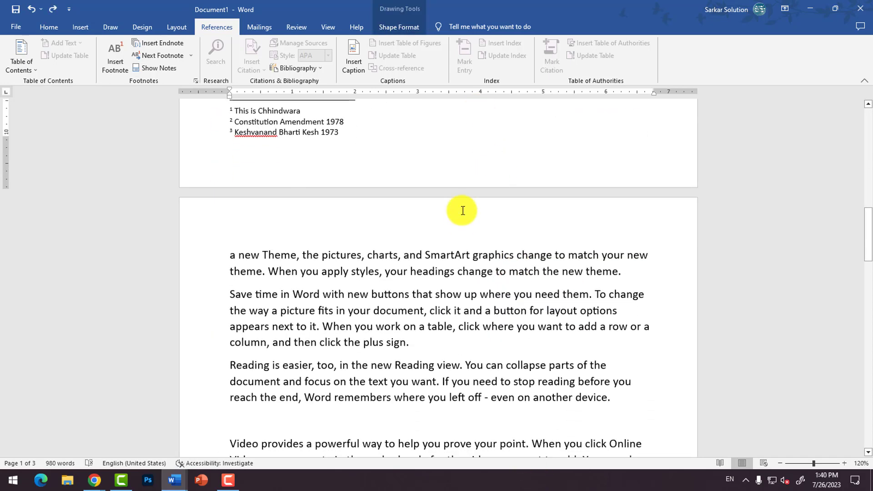
{"action": "scroll", "coordinate": [471, 191], "scroll_direction": "up", "scroll_amount": 1}
{"action": "scroll", "coordinate": [477, 167], "scroll_direction": "up", "scroll_amount": 2}
{"action": "left_click_drag", "start_coordinate": [476, 157], "coordinate": [550, 365]}
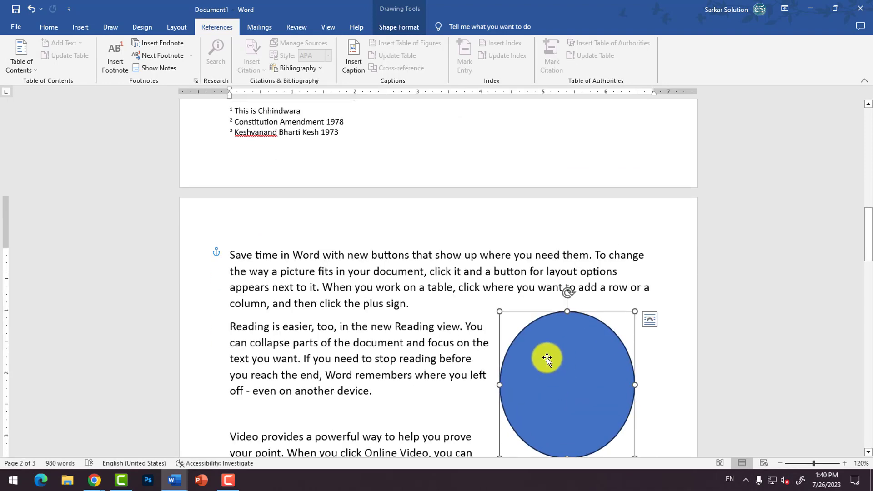
Step: Insert a caption below the picture on page 1 with the label Figure and the text "Allu Arjun"
{"action": "scroll", "coordinate": [547, 354], "scroll_direction": "up", "scroll_amount": 1}
{"action": "scroll", "coordinate": [550, 377], "scroll_direction": "up", "scroll_amount": 6}
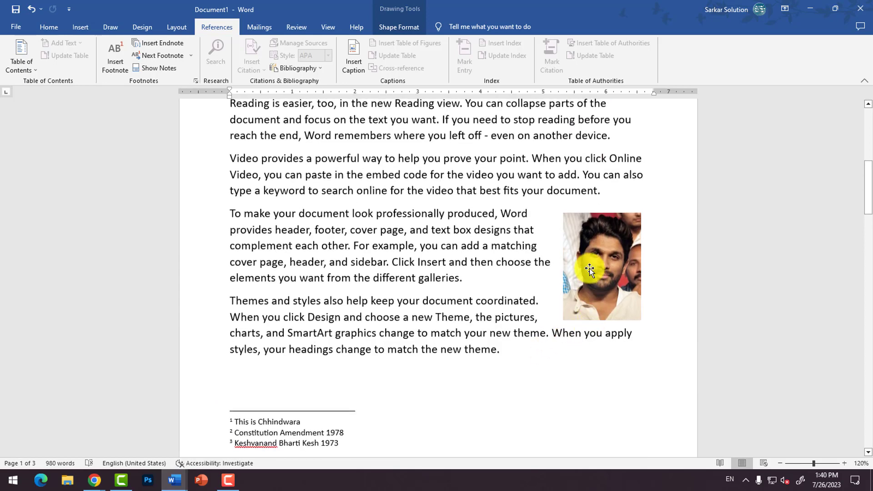
{"action": "left_click", "coordinate": [590, 272]}
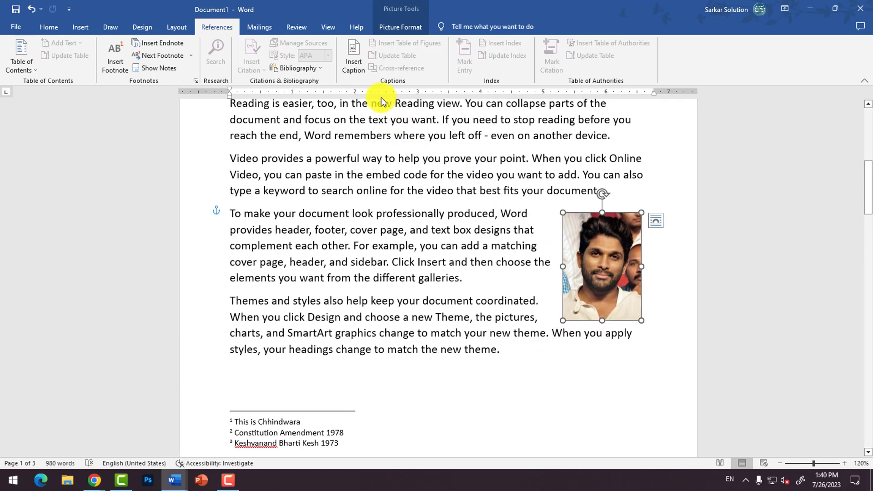
{"action": "left_click", "coordinate": [352, 68]}
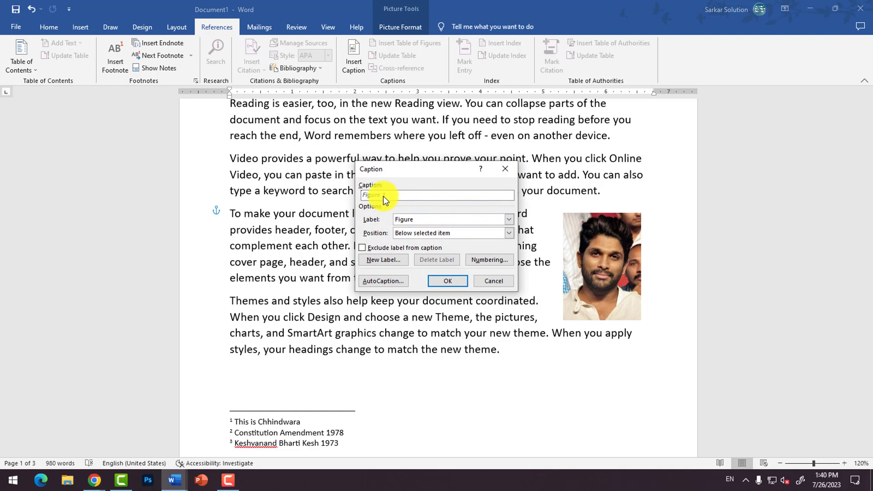
{"action": "left_click", "coordinate": [509, 220]}
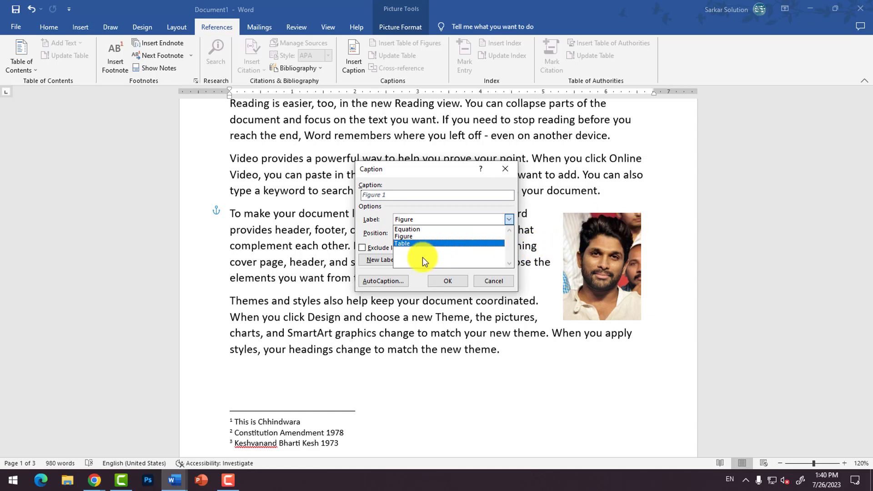
{"action": "left_click", "coordinate": [402, 236]}
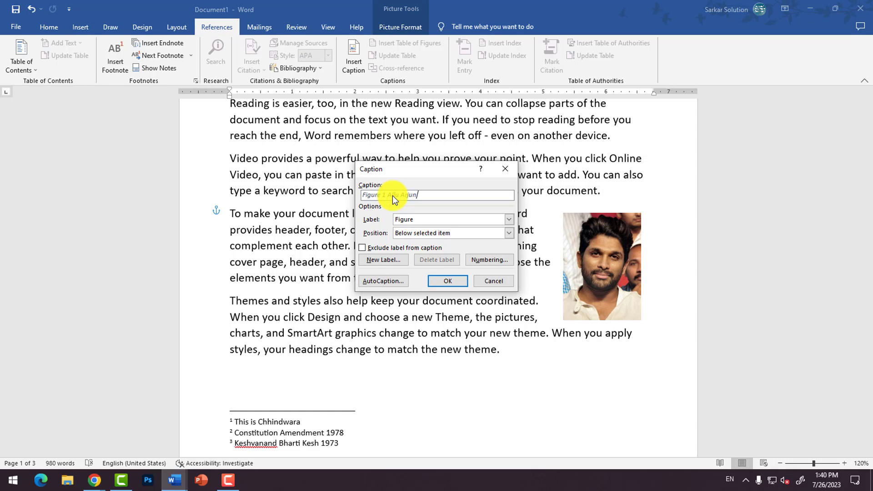
{"action": "left_click", "coordinate": [448, 282]}
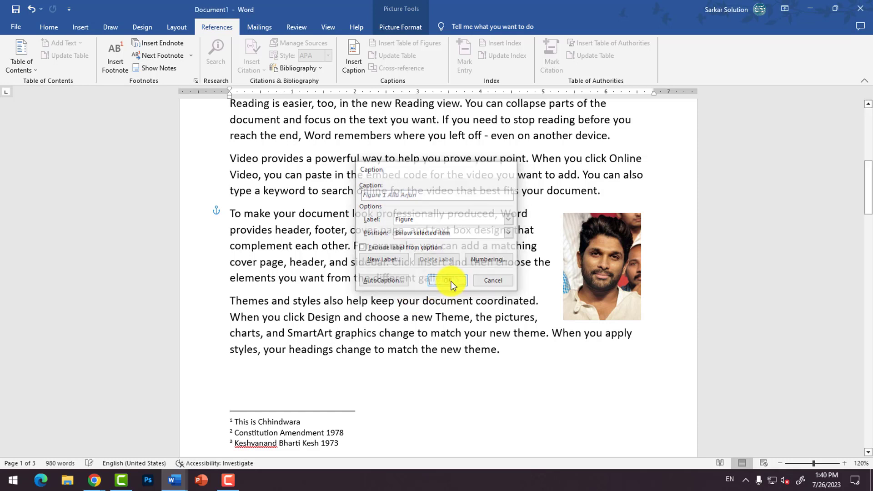
Step: Insert a caption below the blue circle on page 2 with the label Figure and the text "Circle Shape"
{"action": "scroll", "coordinate": [595, 327], "scroll_direction": "down", "scroll_amount": 6}
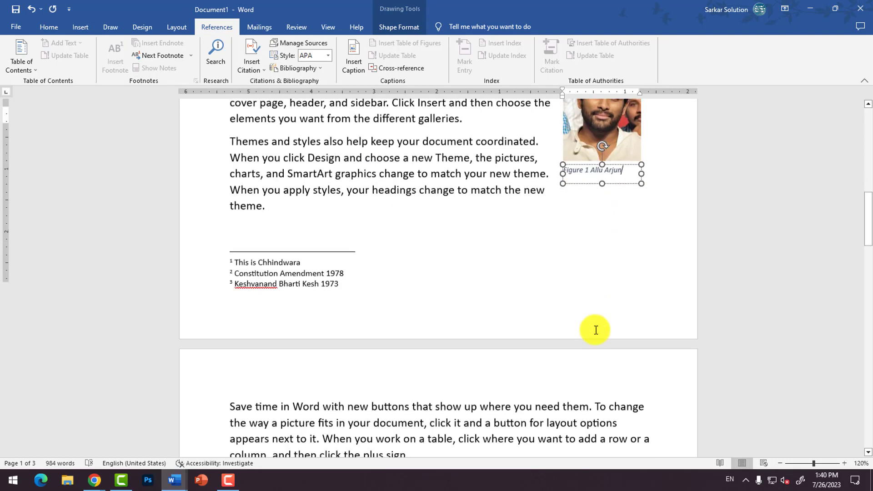
{"action": "left_click", "coordinate": [588, 340]}
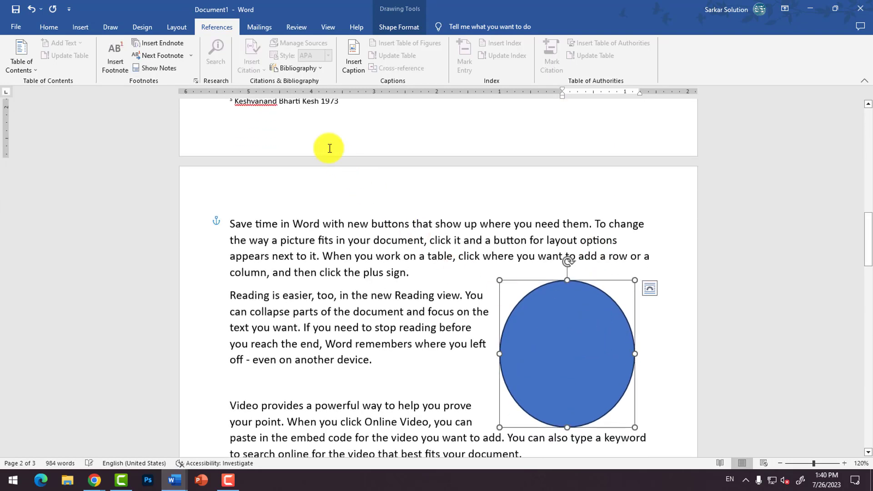
{"action": "left_click", "coordinate": [355, 68]}
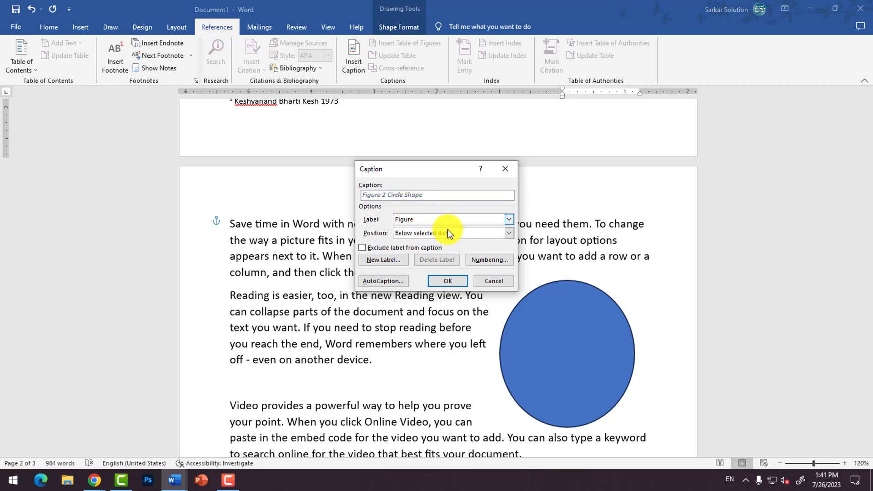
{"action": "left_click", "coordinate": [448, 279]}
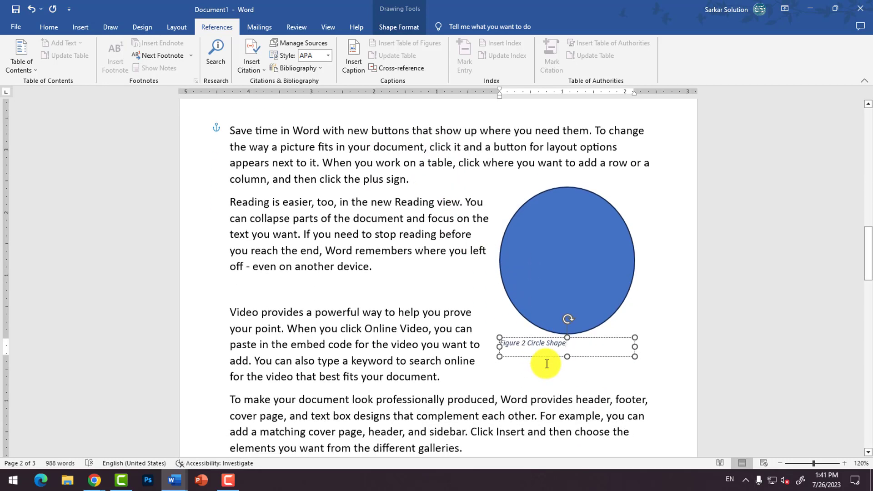
{"action": "scroll", "coordinate": [512, 348], "scroll_direction": "up", "scroll_amount": 8}
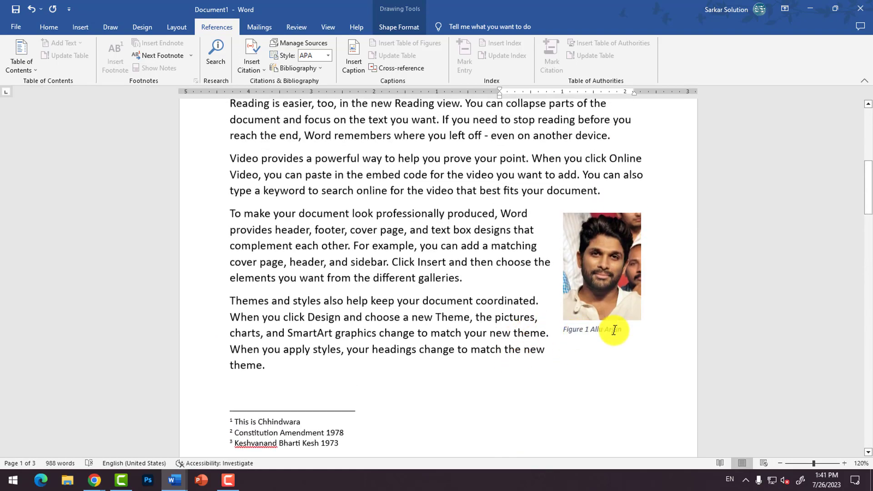
{"action": "scroll", "coordinate": [605, 330], "scroll_direction": "down", "scroll_amount": 8}
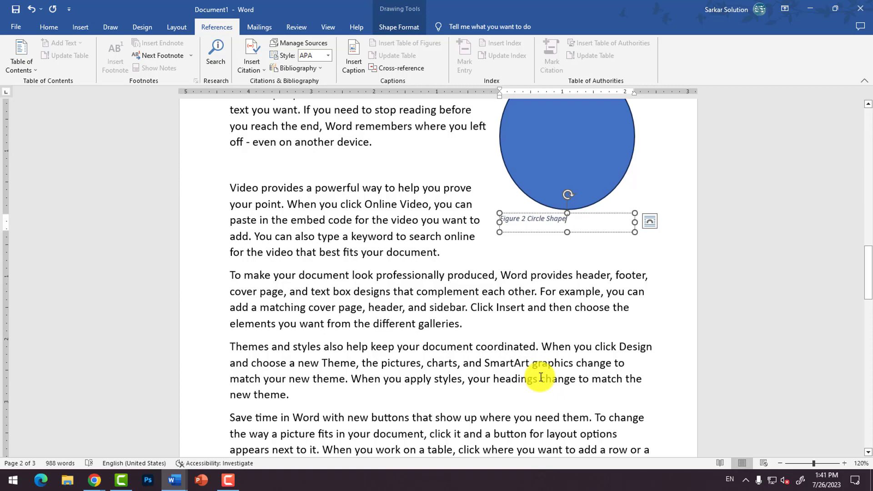
Step: Insert a table of figures with the Figure caption label and right-aligned page numbers above the "Hardware :-" paragraph on page 1
{"action": "scroll", "coordinate": [472, 353], "scroll_direction": "up", "scroll_amount": 10}
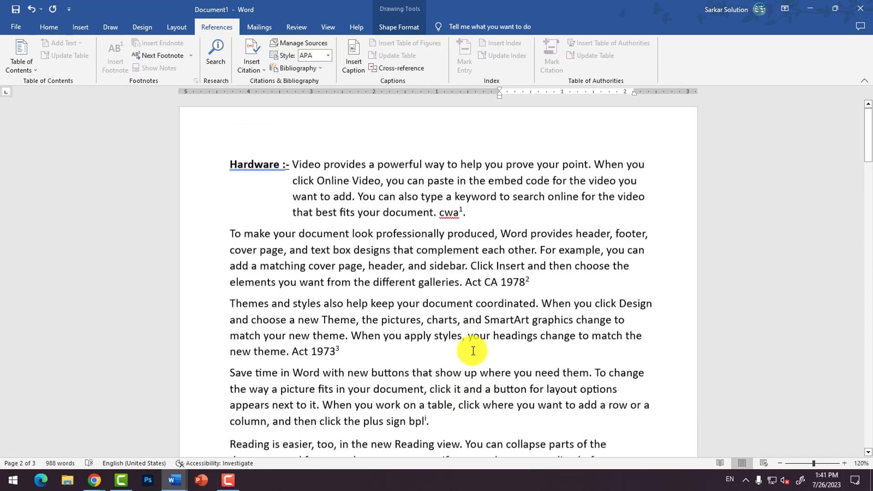
{"action": "left_click", "coordinate": [232, 176]}
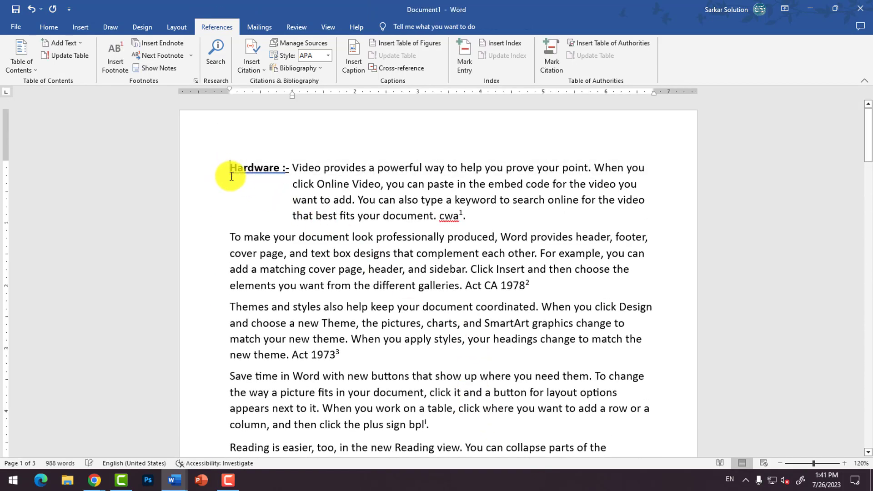
{"action": "key", "text": "Return"}
{"action": "key", "text": "Return"}
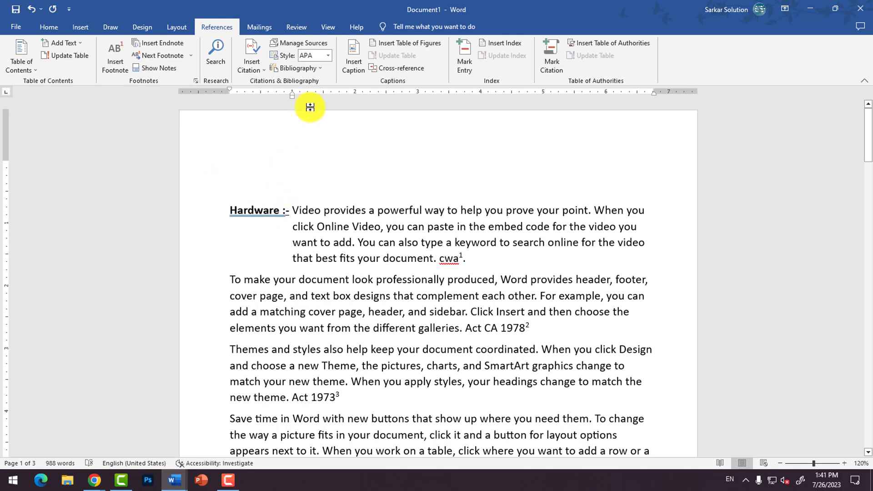
{"action": "left_click", "coordinate": [397, 45]}
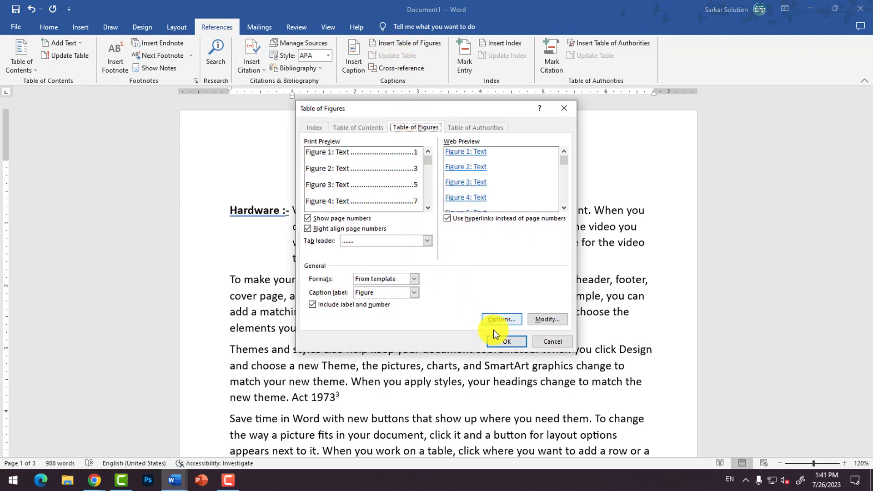
{"action": "left_click", "coordinate": [502, 341]}
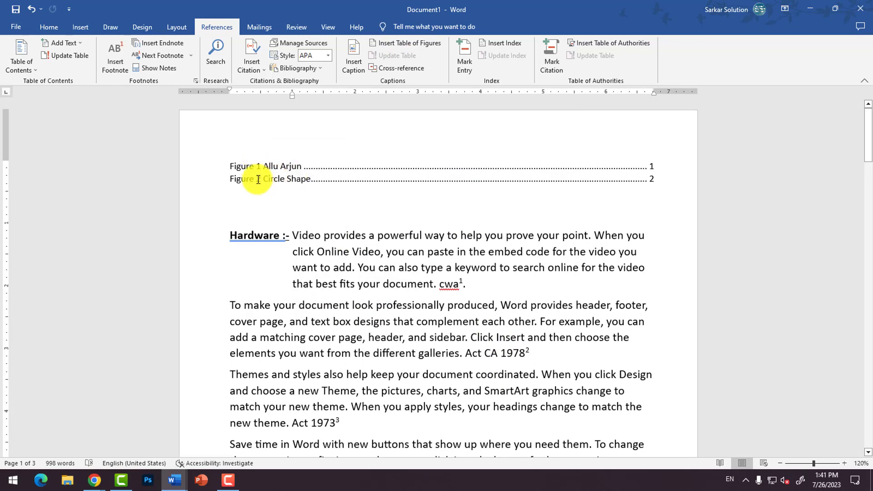
Step: Follow the table of figures links to the picture's caption and the circle's caption, and return to the table
{"action": "left_click", "coordinate": [284, 167], "text": "ctrl"}
{"action": "scroll", "coordinate": [450, 236], "scroll_direction": "up", "scroll_amount": 8}
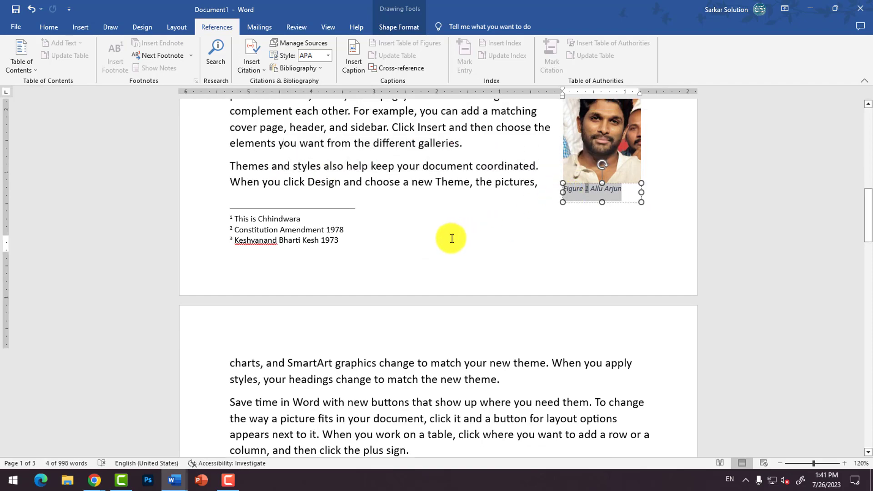
{"action": "left_click", "coordinate": [287, 182], "text": "ctrl"}
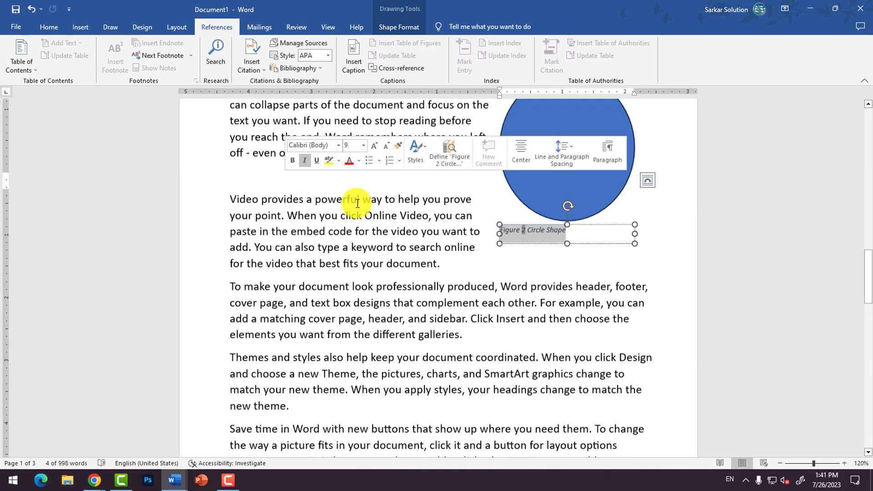
{"action": "scroll", "coordinate": [565, 208], "scroll_direction": "up", "scroll_amount": 20}
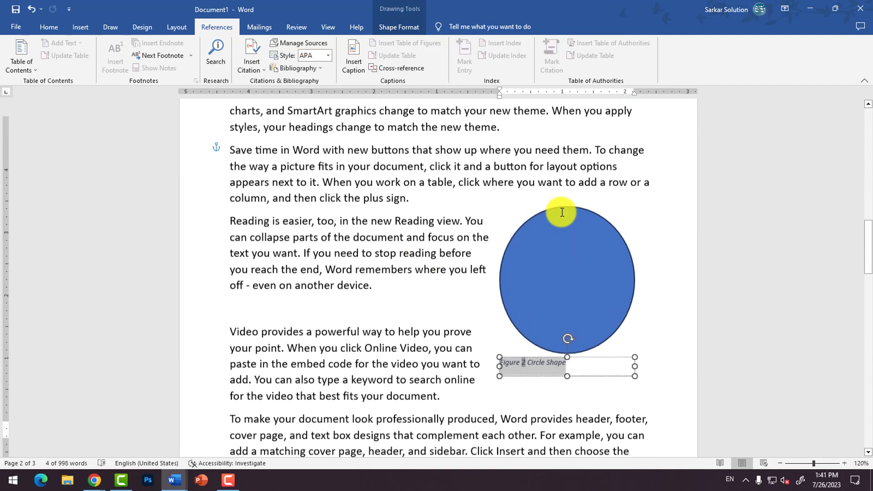
{"action": "scroll", "coordinate": [396, 184], "scroll_direction": "up", "scroll_amount": 3}
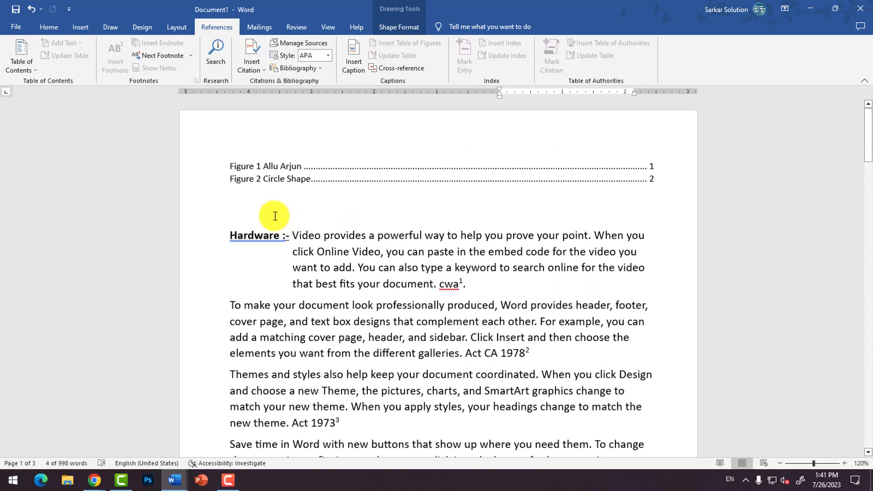
Step: Add a "Picture 1" line below the table of figures, with an empty line under it
{"action": "left_click", "coordinate": [274, 206]}
{"action": "key", "text": "Return"}
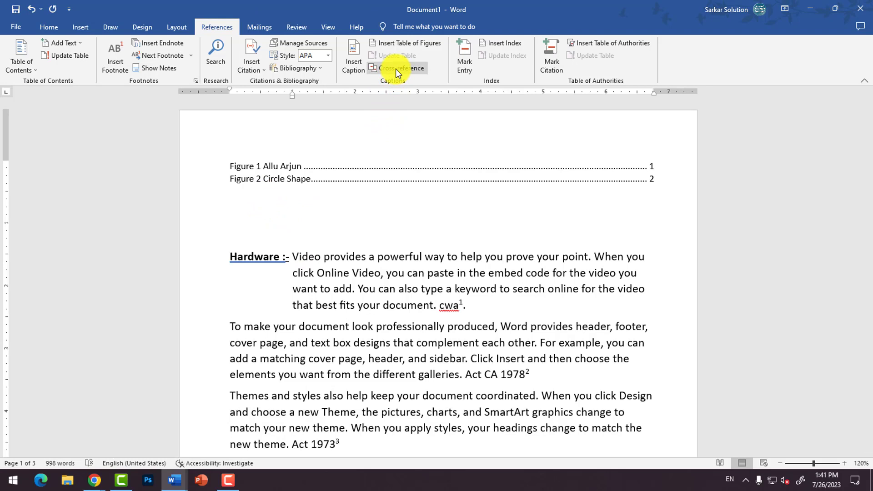
{"action": "type", "text": "Picture 1"}
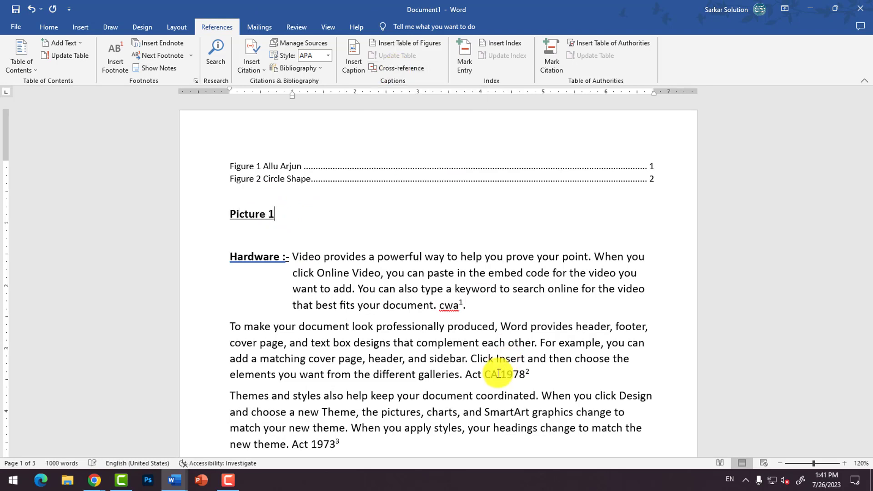
{"action": "key", "text": "Return"}
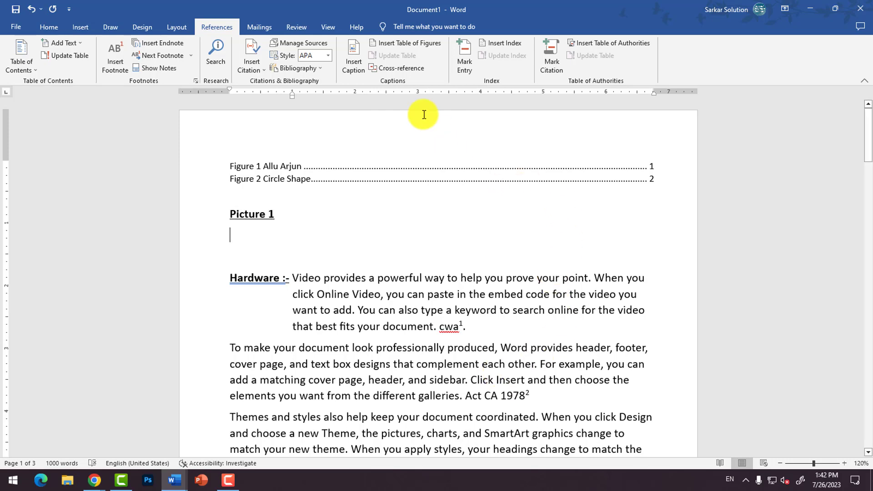
Step: Insert a hyperlinked cross-reference to the entire caption "Figure 1 Allu Arjun" under the "Picture 1" line
{"action": "left_click", "coordinate": [401, 70]}
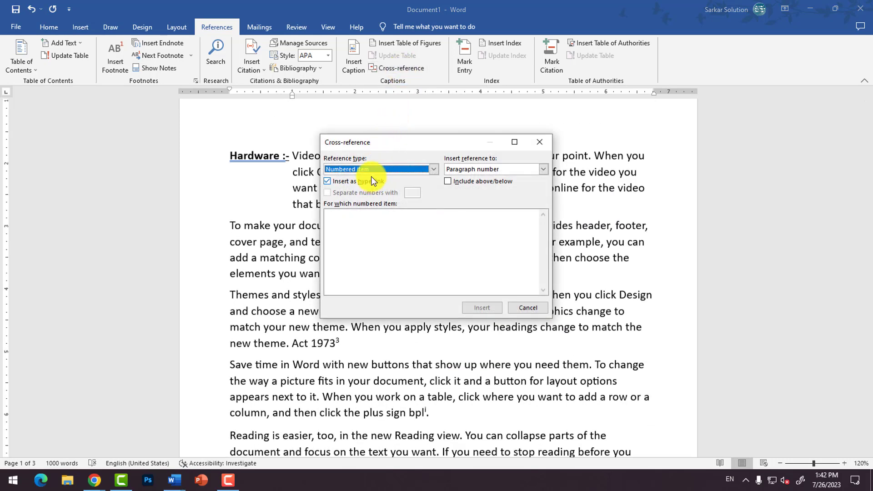
{"action": "left_click", "coordinate": [376, 172]}
{"action": "scroll", "coordinate": [359, 209], "scroll_direction": "down", "scroll_amount": 2}
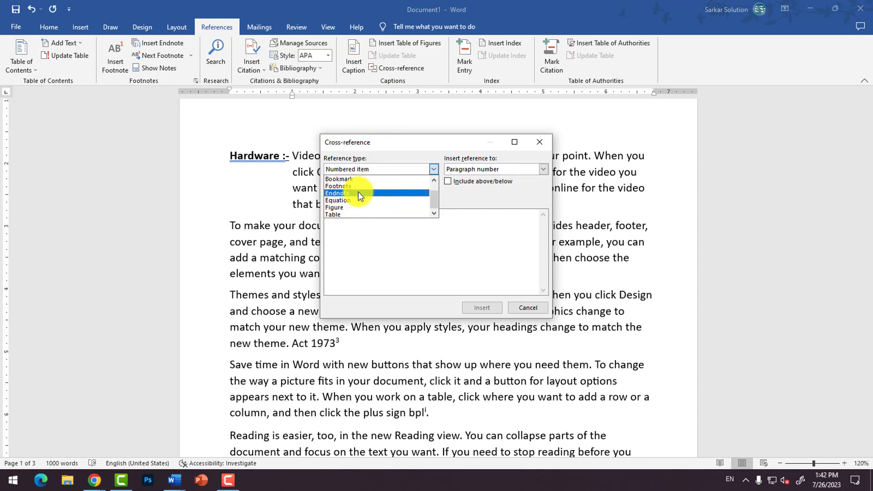
{"action": "scroll", "coordinate": [337, 195], "scroll_direction": "up", "scroll_amount": 2}
{"action": "scroll", "coordinate": [339, 204], "scroll_direction": "down", "scroll_amount": 2}
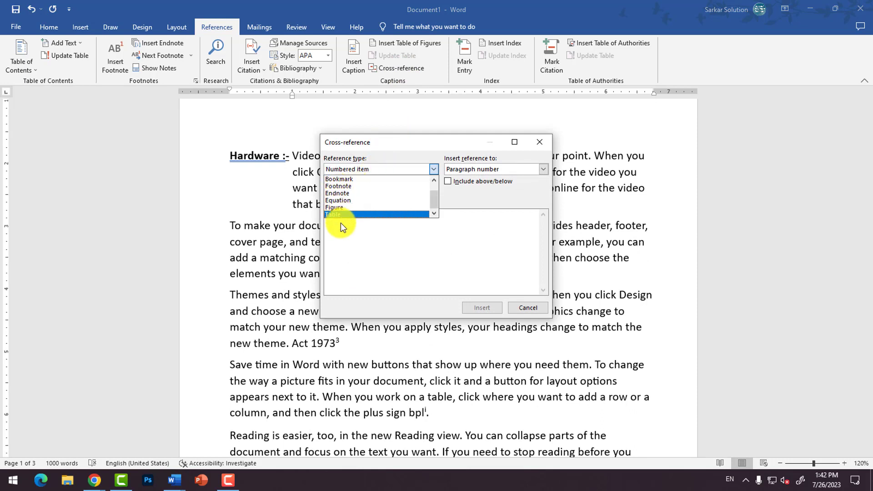
{"action": "left_click", "coordinate": [343, 208]}
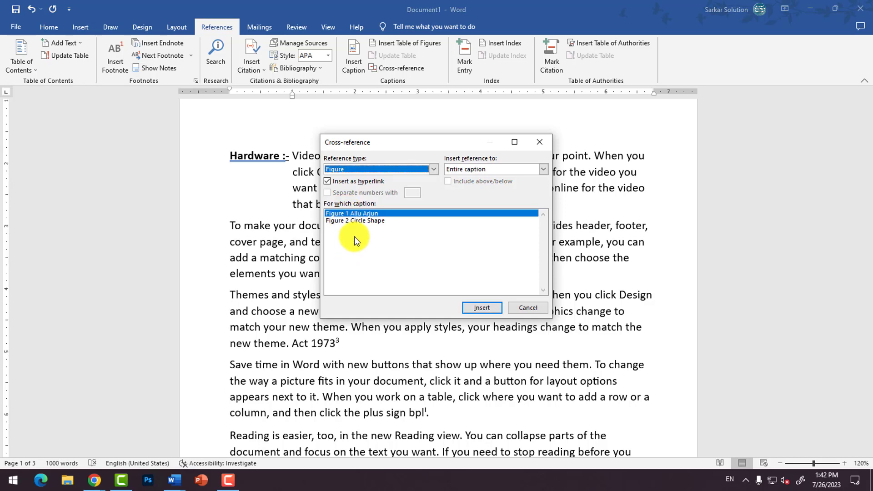
{"action": "left_click", "coordinate": [477, 309]}
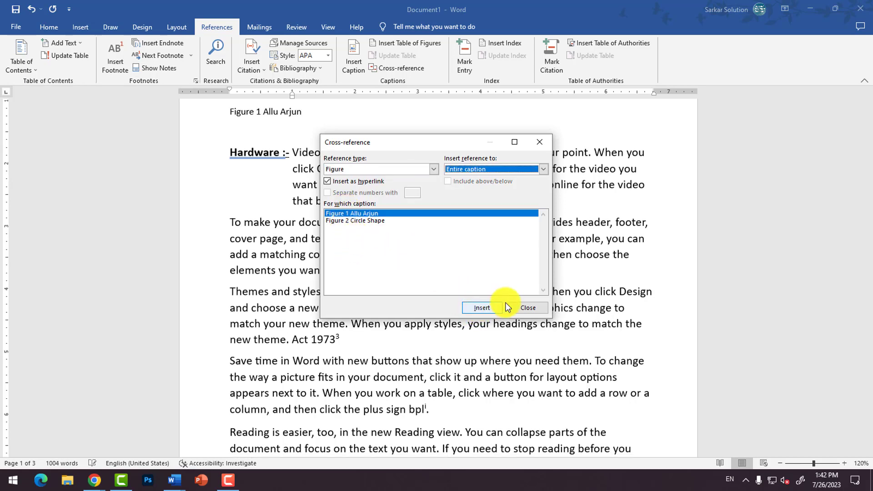
{"action": "left_click", "coordinate": [526, 307]}
Step: Add a "Shape 1" line below the picture's cross-reference, with an empty line under it
{"action": "scroll", "coordinate": [336, 250], "scroll_direction": "up", "scroll_amount": 1}
{"action": "key", "text": "Return"}
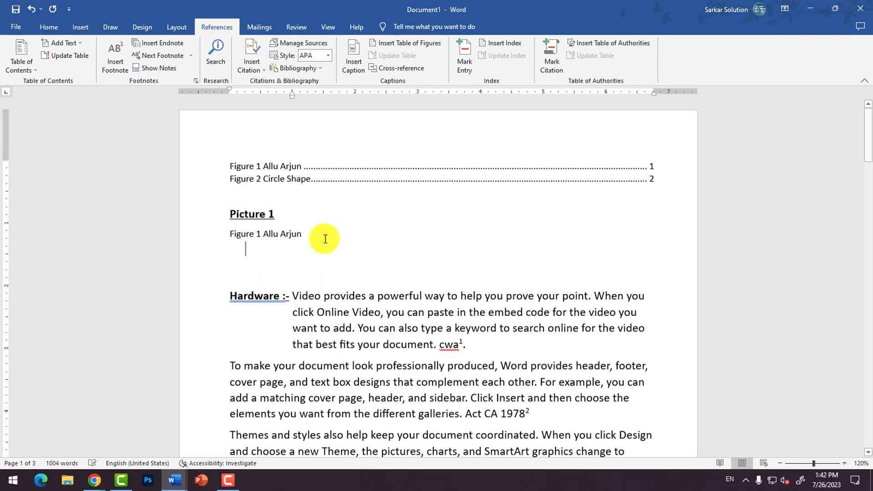
{"action": "type", "text": "Shape 1"}
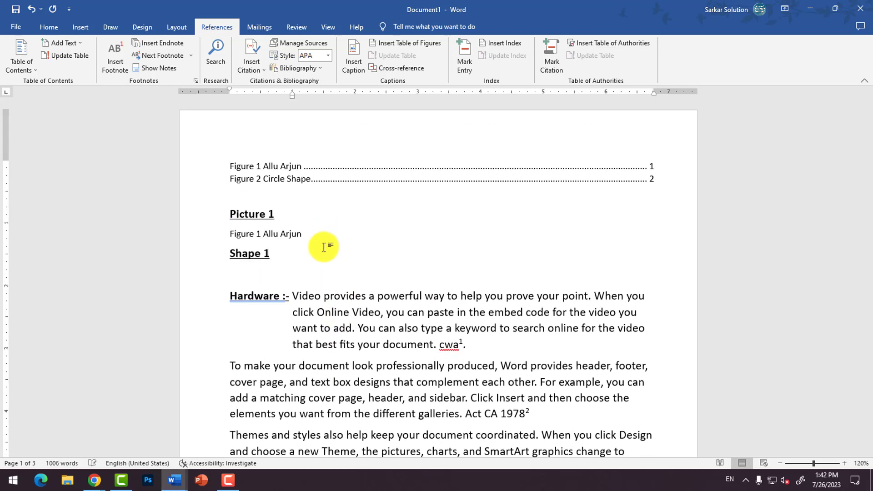
{"action": "key", "text": "Return"}
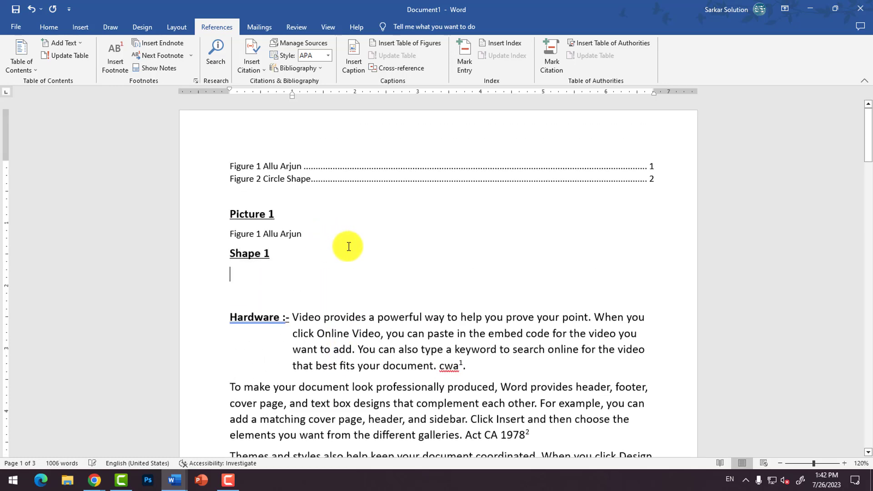
Step: Insert a hyperlinked cross-reference to the entire caption "Figure 2 Circle Shape" under the "Shape 1" line
{"action": "left_click", "coordinate": [391, 69]}
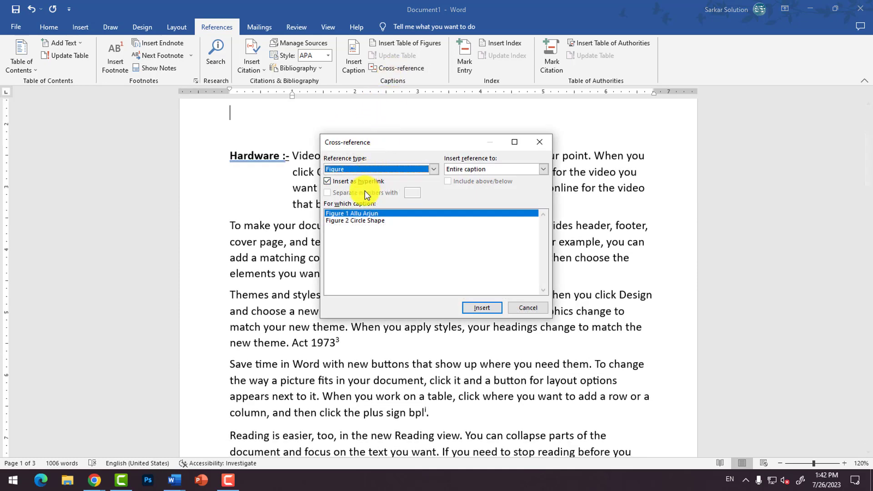
{"action": "left_click", "coordinate": [362, 220]}
{"action": "left_click", "coordinate": [480, 308]}
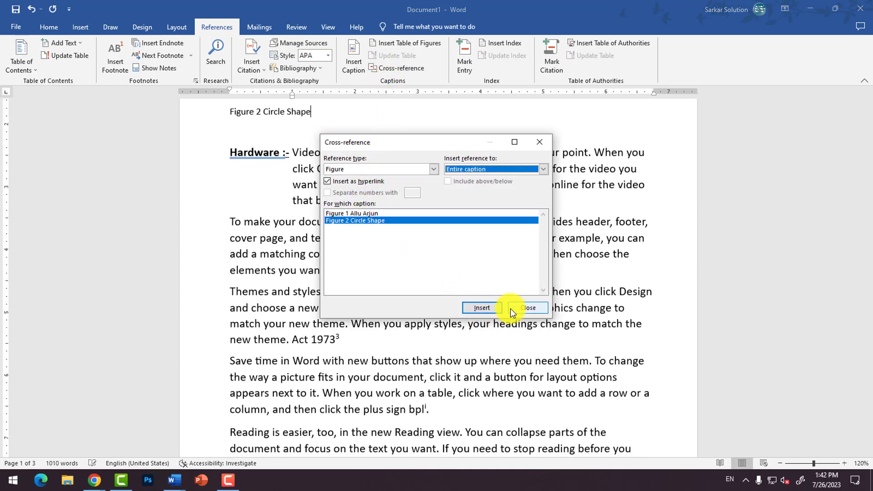
{"action": "left_click", "coordinate": [528, 308]}
Step: Follow the cross-references under "Picture 1" and "Shape 1" to their figures, and return to page 1
{"action": "scroll", "coordinate": [335, 246], "scroll_direction": "up", "scroll_amount": 2}
{"action": "triple_click", "coordinate": [272, 167]}
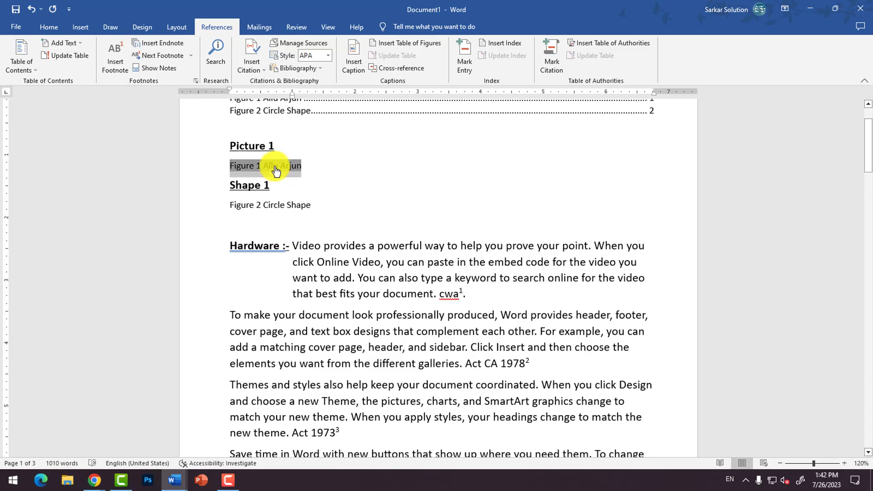
{"action": "left_click", "coordinate": [275, 168], "text": "ctrl"}
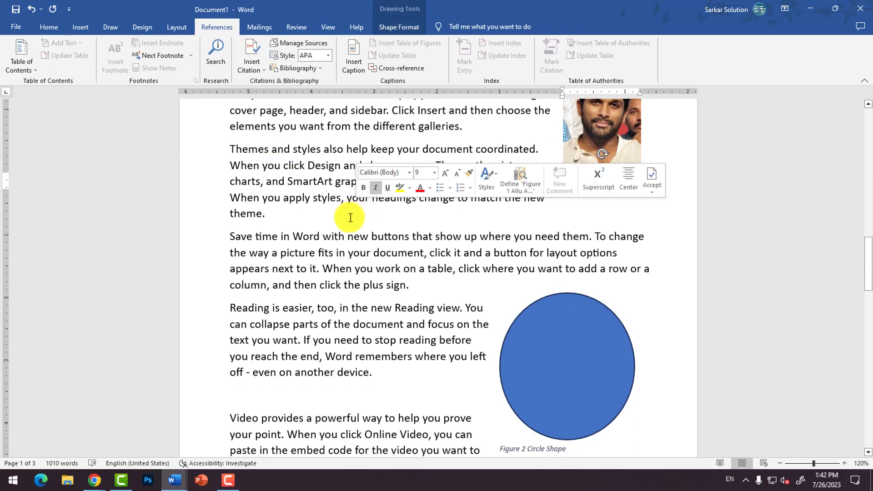
{"action": "scroll", "coordinate": [351, 226], "scroll_direction": "down", "scroll_amount": 3}
{"action": "scroll", "coordinate": [351, 226], "scroll_direction": "up", "scroll_amount": 5}
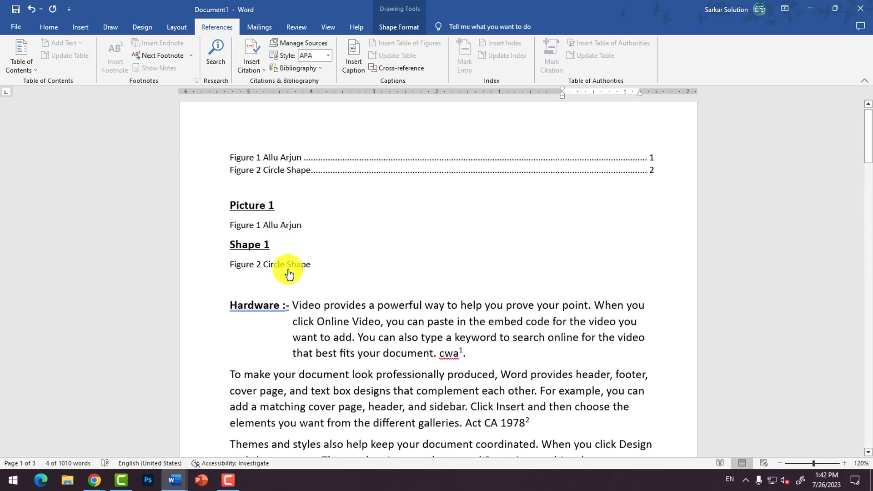
{"action": "left_click", "coordinate": [286, 267], "text": "ctrl"}
{"action": "scroll", "coordinate": [551, 203], "scroll_direction": "down", "scroll_amount": 2}
{"action": "scroll", "coordinate": [444, 195], "scroll_direction": "up", "scroll_amount": 8}
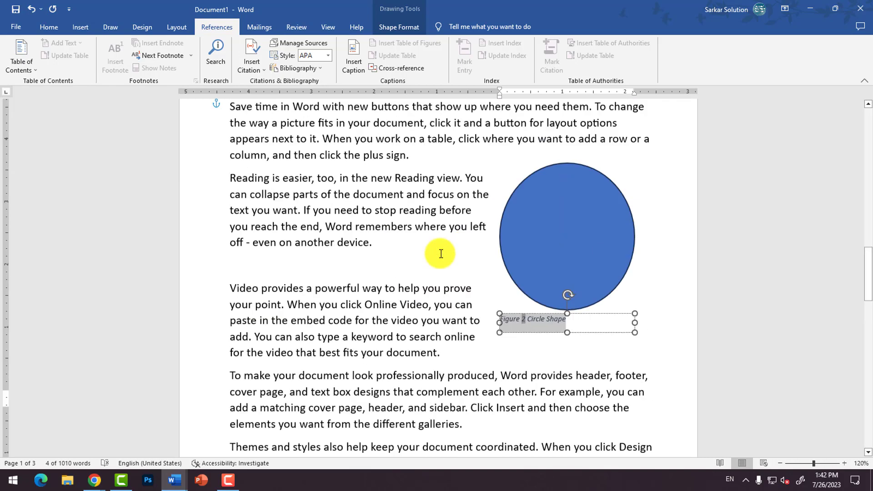
{"action": "scroll", "coordinate": [409, 272], "scroll_direction": "up", "scroll_amount": 10}
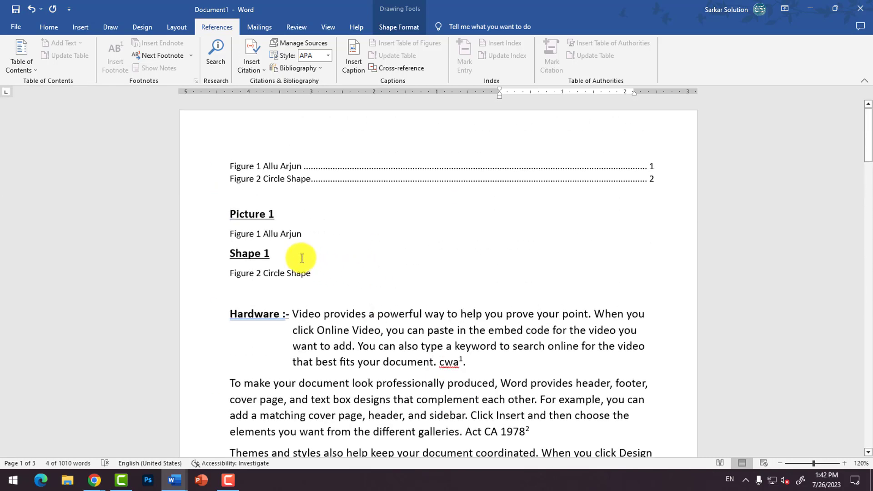
{"action": "left_click", "coordinate": [273, 235]}
{"action": "triple_click", "coordinate": [331, 275]}
{"action": "left_click", "coordinate": [324, 275]}
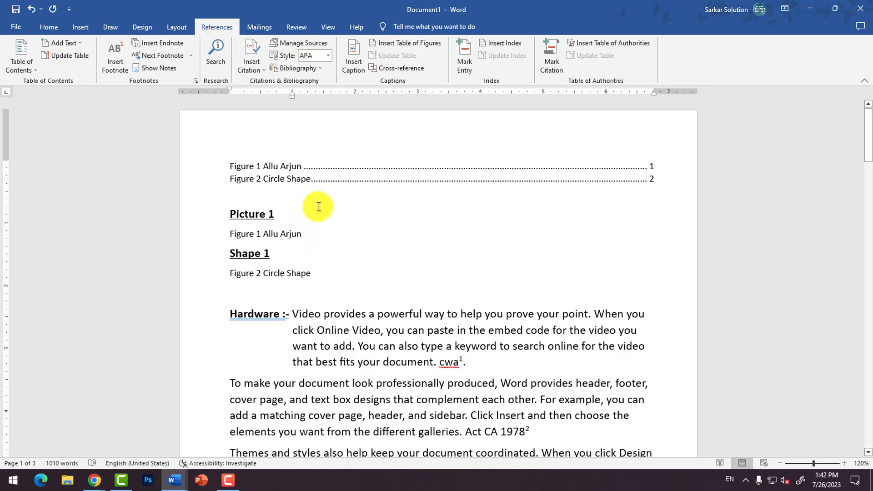
{"action": "left_click", "coordinate": [298, 171]}
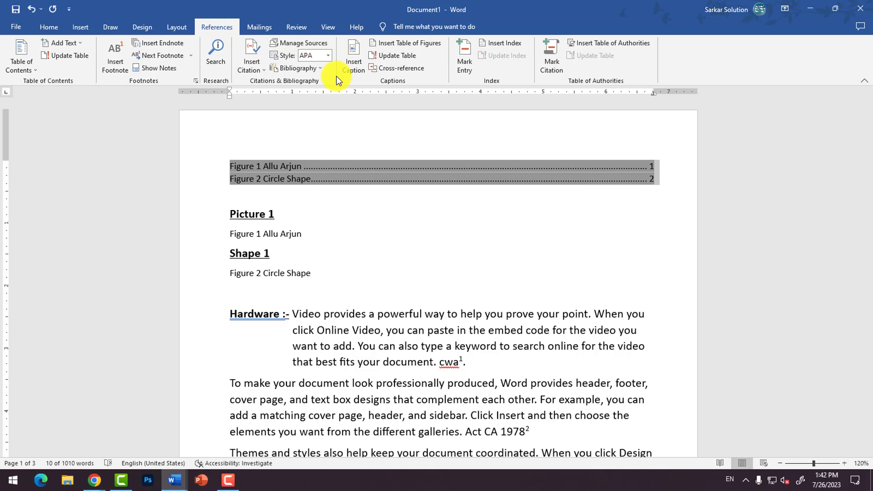
{"action": "left_click", "coordinate": [384, 247]}
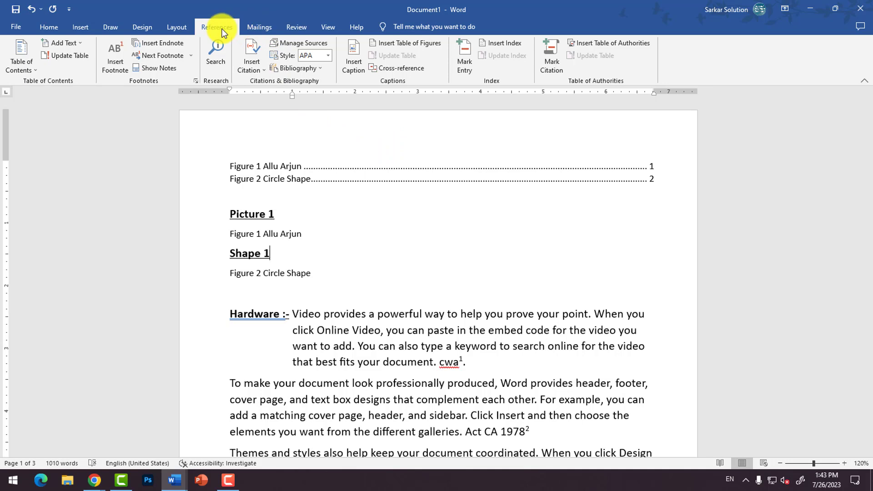
{"action": "left_click", "coordinate": [175, 27]}
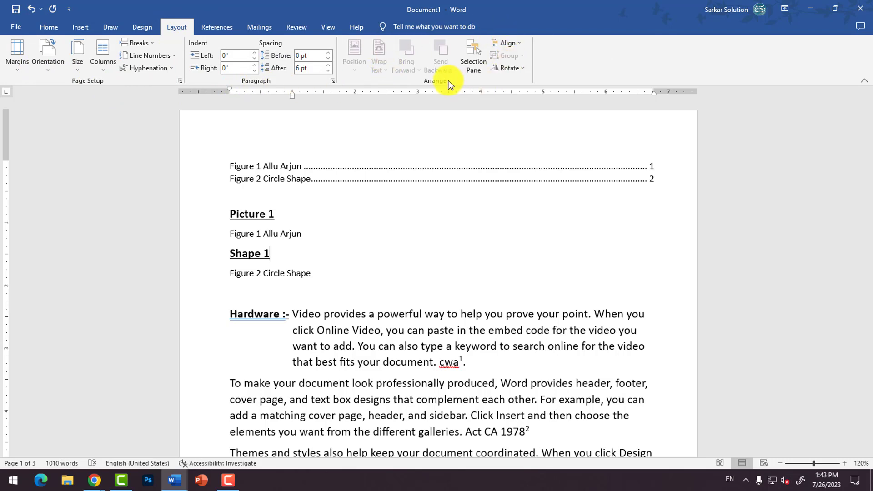
{"action": "left_click", "coordinate": [260, 28]}
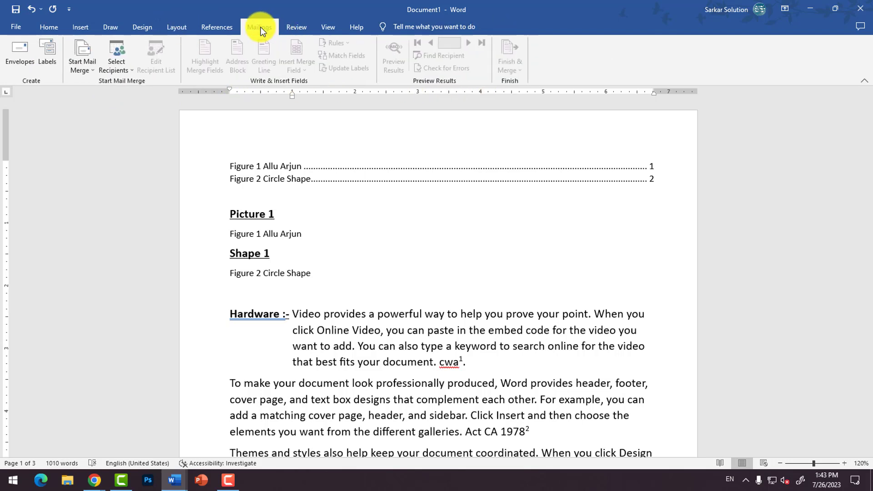